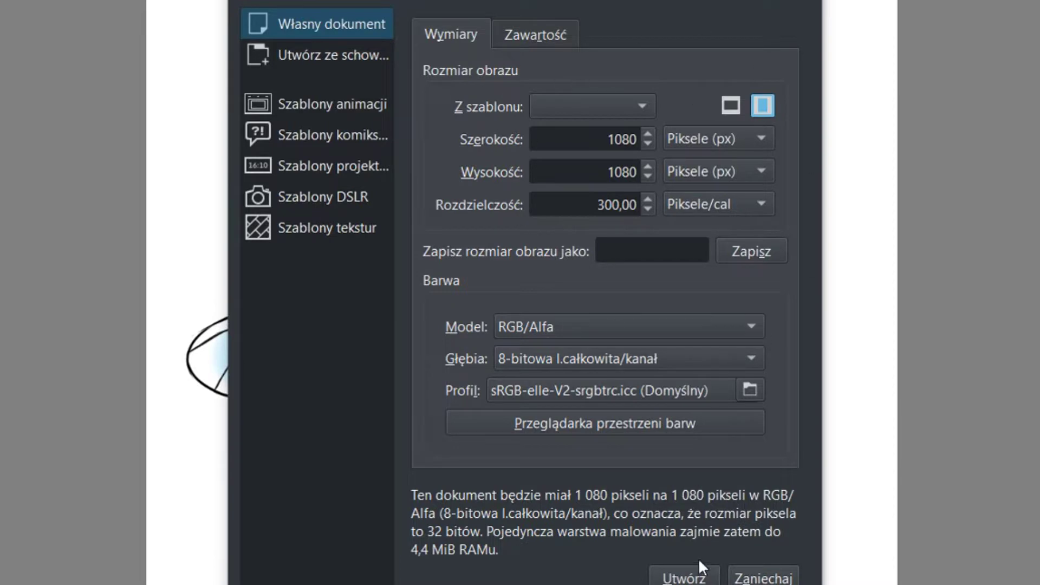
Step: Create the blank 1080 × 1080 document and make its paint layer active
{"action": "left_click", "coordinate": [683, 578]}
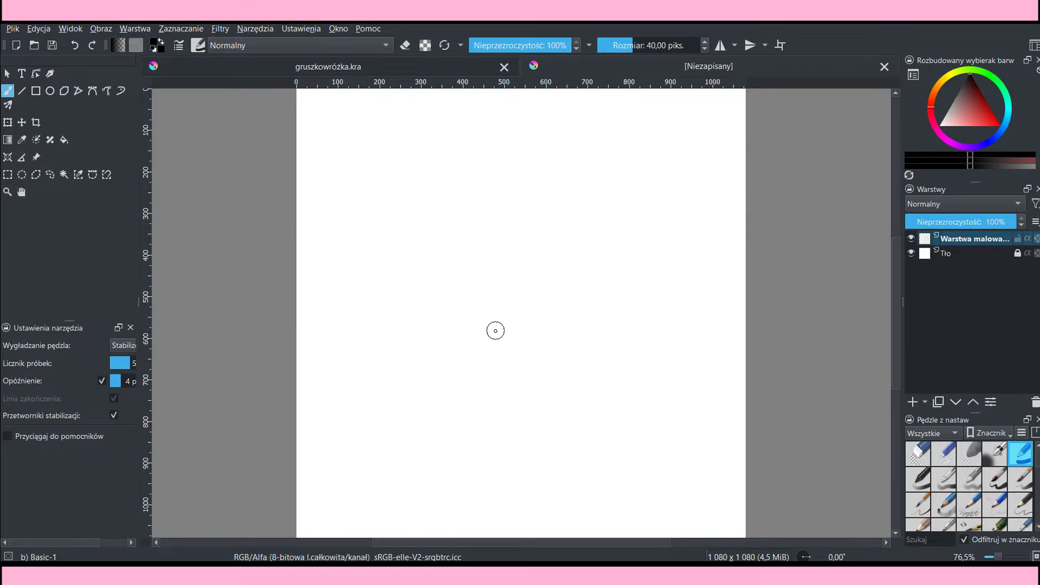
{"action": "left_click", "coordinate": [912, 240]}
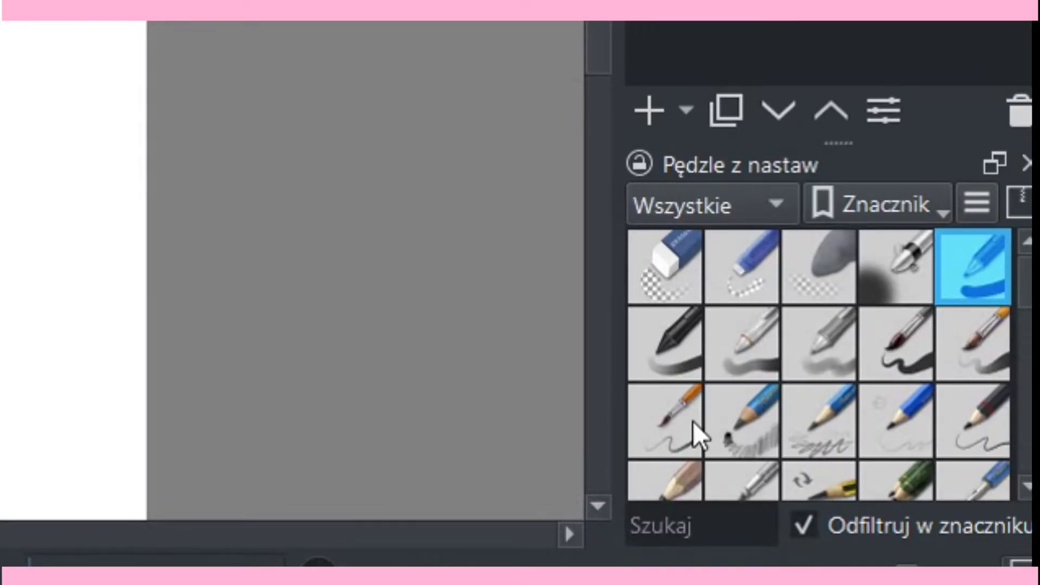
Step: Test and undo several brush presets, settling on Basic-6 Details thinned to 5 px
{"action": "left_click", "coordinate": [696, 433]}
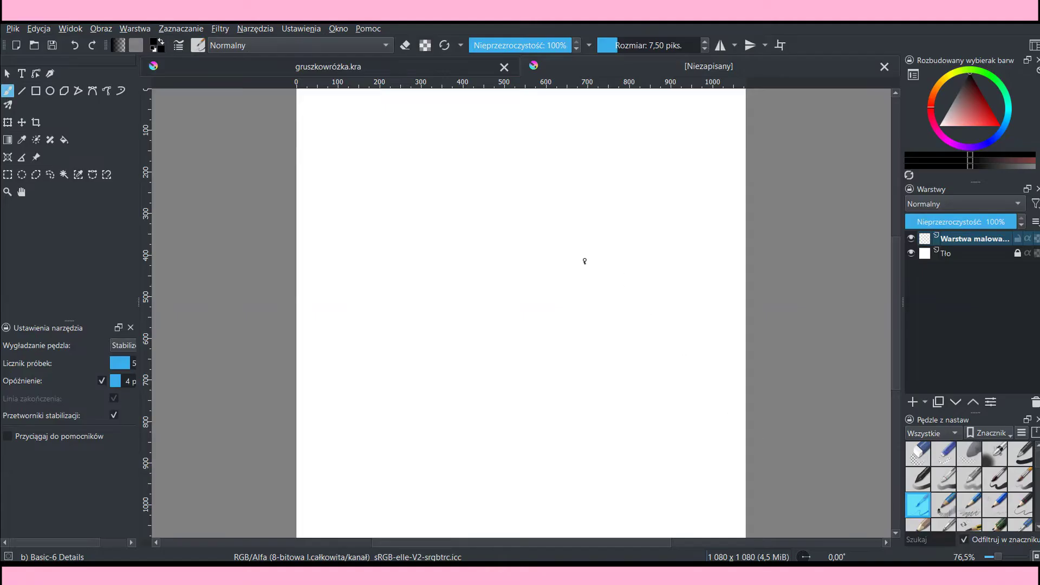
{"action": "mouse_move", "coordinate": [585, 261]}
{"action": "left_mouse_down"}
{"action": "mouse_move", "coordinate": [632, 330]}
{"action": "mouse_move", "coordinate": [675, 352]}
{"action": "left_mouse_up"}
{"action": "key", "text": "ctrl+z"}
{"action": "left_click", "coordinate": [1024, 484]}
{"action": "left_click_drag", "start_coordinate": [619, 305], "coordinate": [699, 372]}
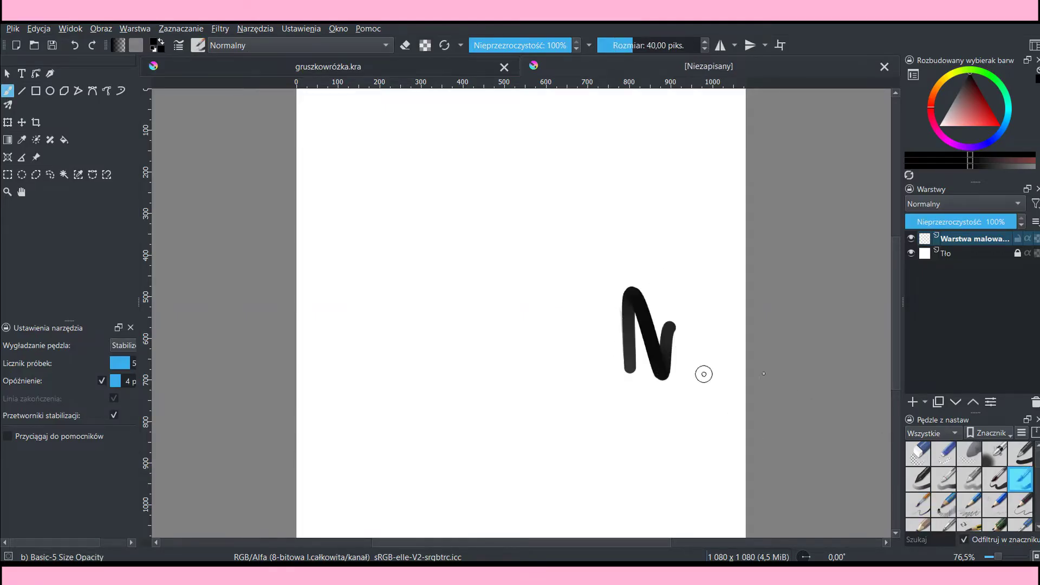
{"action": "key", "text": "ctrl+z"}
{"action": "key", "text": "slash"}
{"action": "left_click_drag", "start_coordinate": [457, 164], "coordinate": [504, 242]}
{"action": "key", "text": "ctrl+z"}
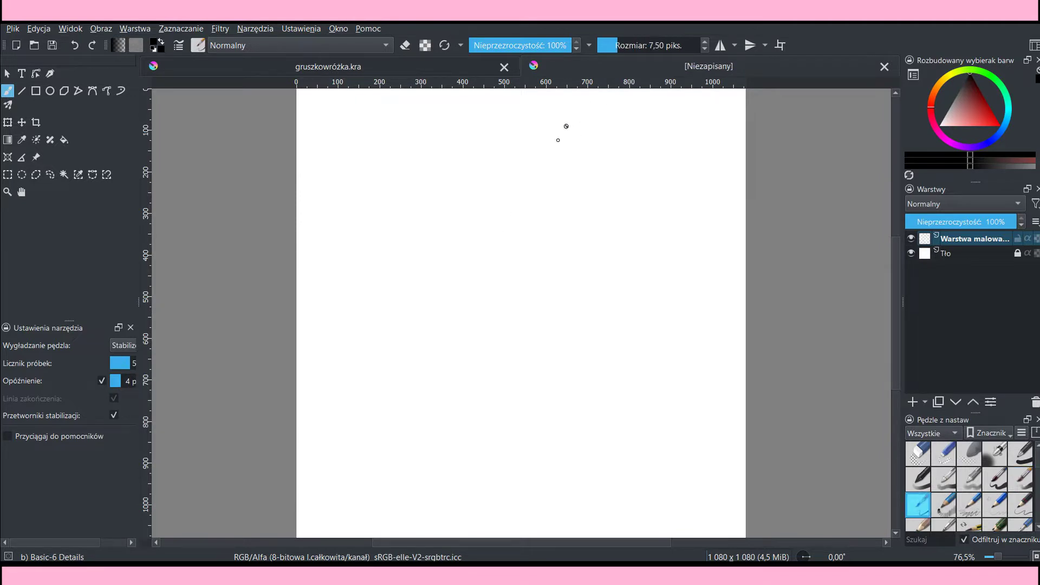
{"action": "key", "text": "bracketleft"}
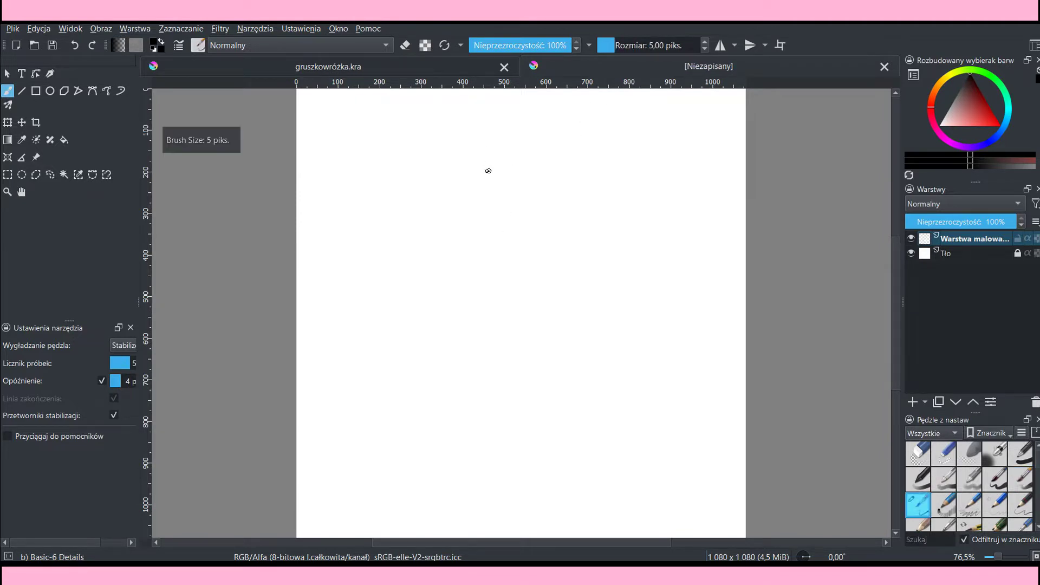
{"action": "left_click_drag", "start_coordinate": [514, 230], "coordinate": [559, 226]}
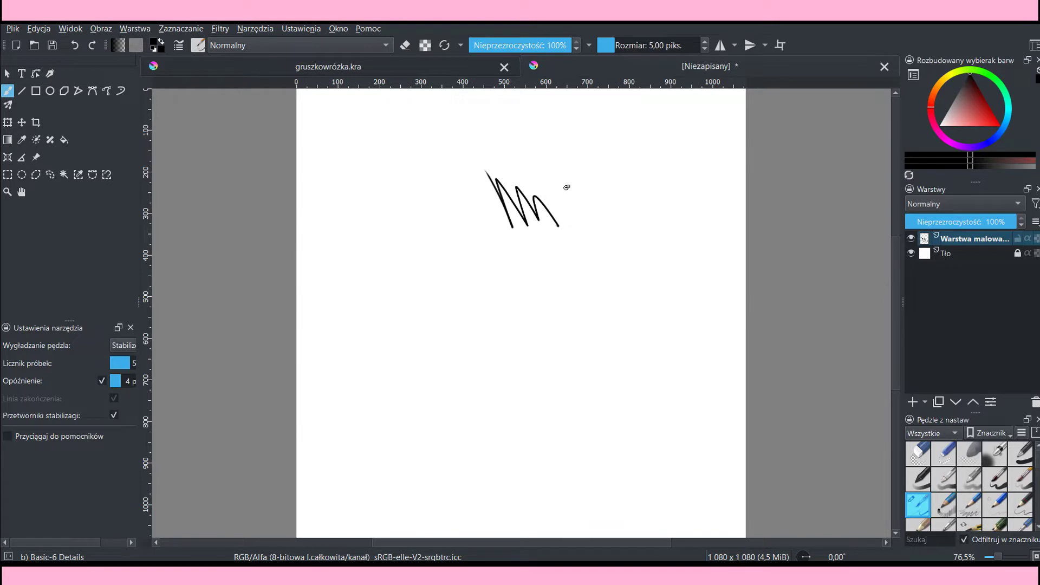
{"action": "key", "text": "ctrl+z"}
Step: Sketch short guide lines at top and bottom and a rough round plum body
{"action": "left_click_drag", "start_coordinate": [493, 129], "coordinate": [539, 136]}
{"action": "left_click_drag", "start_coordinate": [444, 522], "coordinate": [525, 528]}
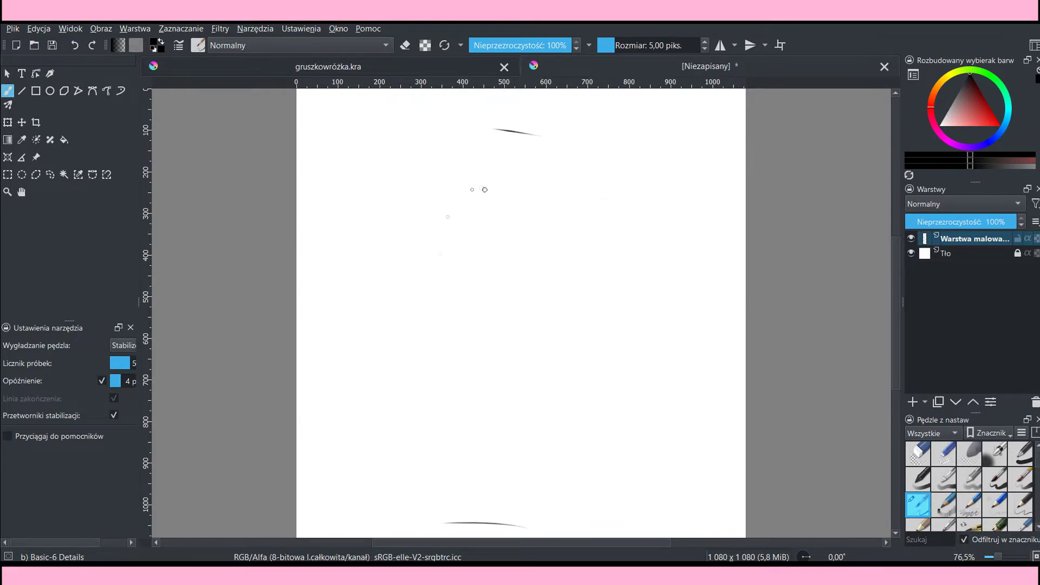
{"action": "left_click_drag", "start_coordinate": [481, 188], "coordinate": [421, 307]}
{"action": "left_click_drag", "start_coordinate": [521, 188], "coordinate": [582, 213]}
{"action": "left_click_drag", "start_coordinate": [430, 243], "coordinate": [450, 359]}
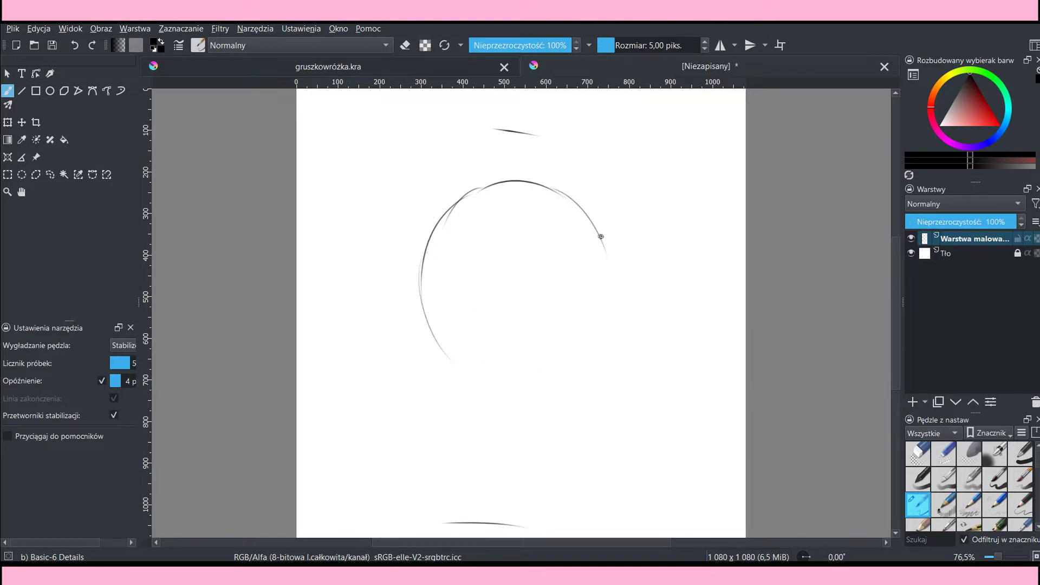
{"action": "key", "text": "ctrl+z"}
{"action": "left_click_drag", "start_coordinate": [534, 370], "coordinate": [600, 353]}
{"action": "left_click_drag", "start_coordinate": [595, 222], "coordinate": [601, 346]}
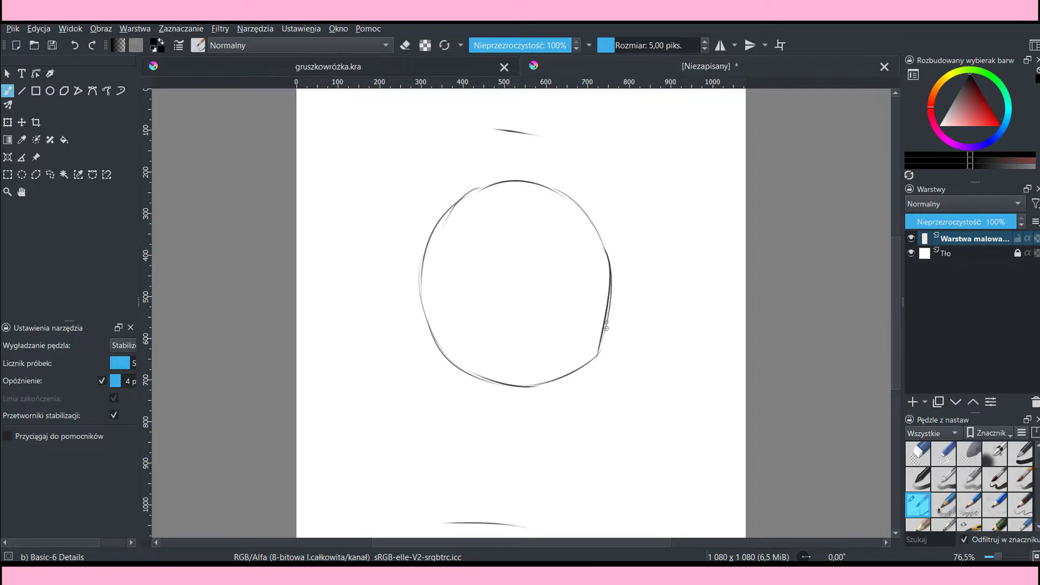
{"action": "left_click_drag", "start_coordinate": [444, 212], "coordinate": [430, 355]}
Step: Cancel the transform and sketch a leg line down from the plum, redrawing its end longer
{"action": "key", "text": "ctrl+t"}
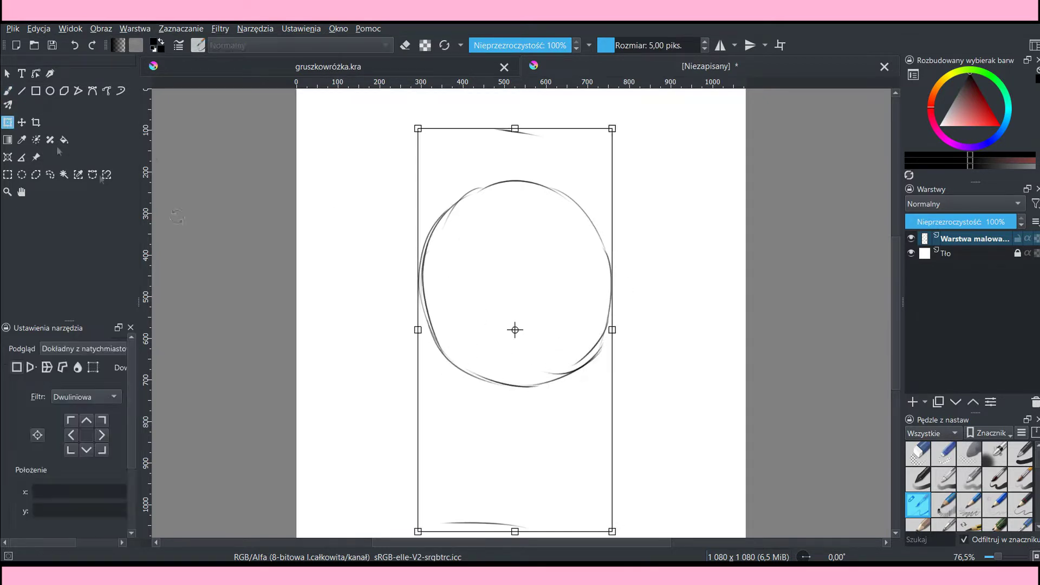
{"action": "key", "text": "b"}
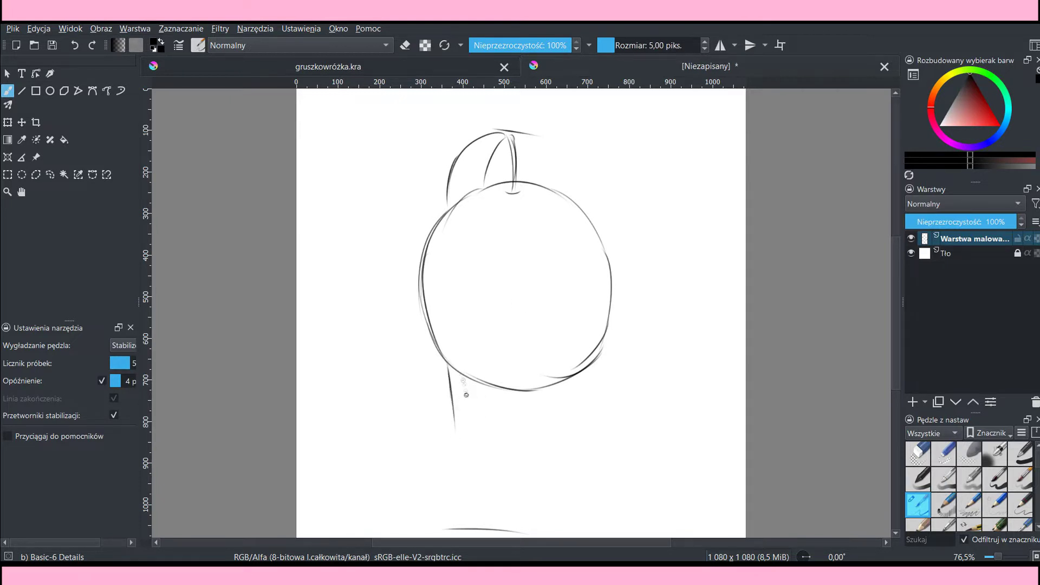
{"action": "left_click_drag", "start_coordinate": [466, 395], "coordinate": [466, 451]}
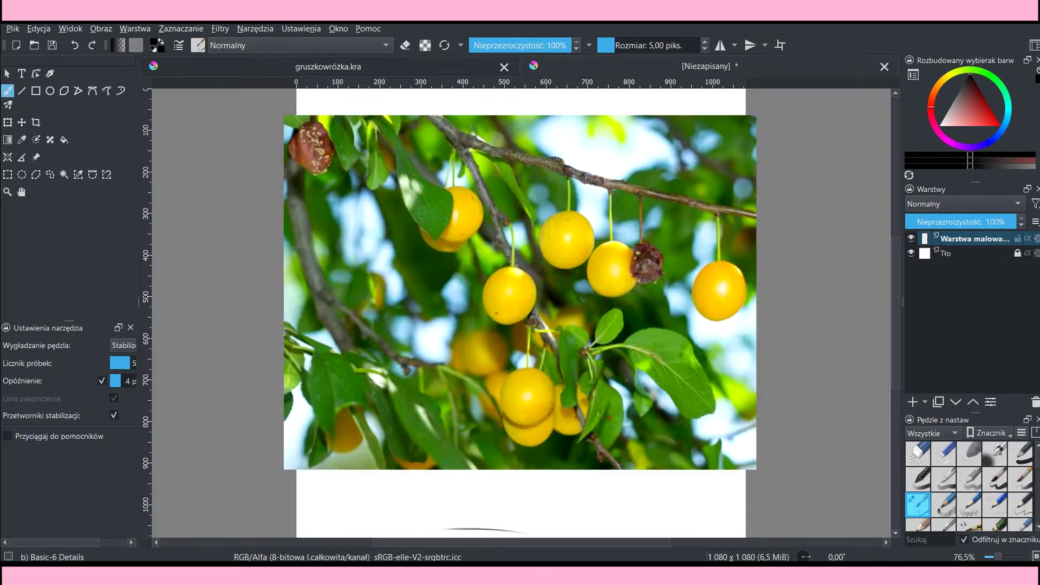
{"action": "left_click_drag", "start_coordinate": [449, 482], "coordinate": [450, 526]}
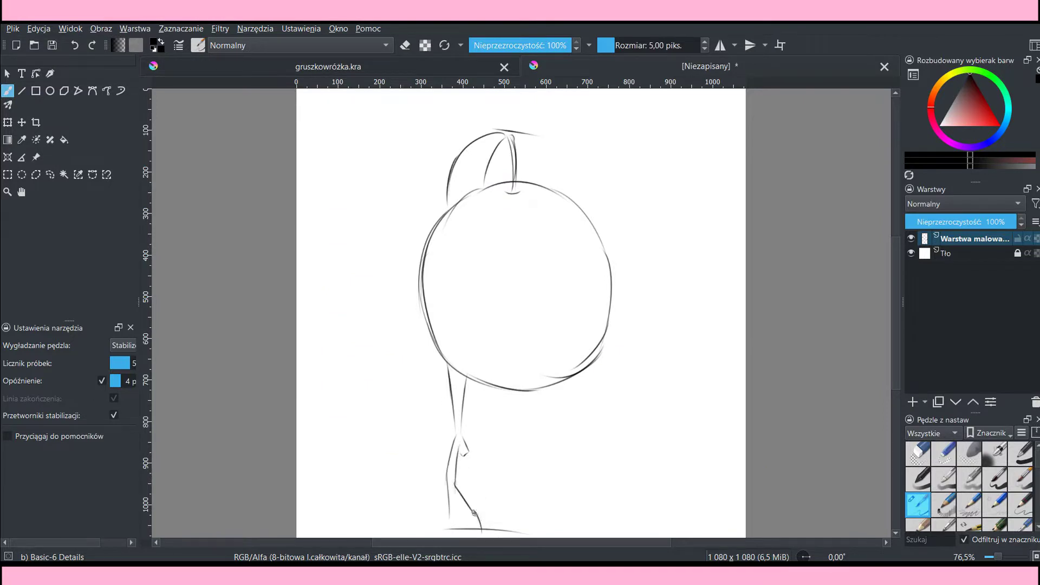
{"action": "key", "text": "ctrl+z"}
{"action": "left_click_drag", "start_coordinate": [469, 515], "coordinate": [482, 532]}
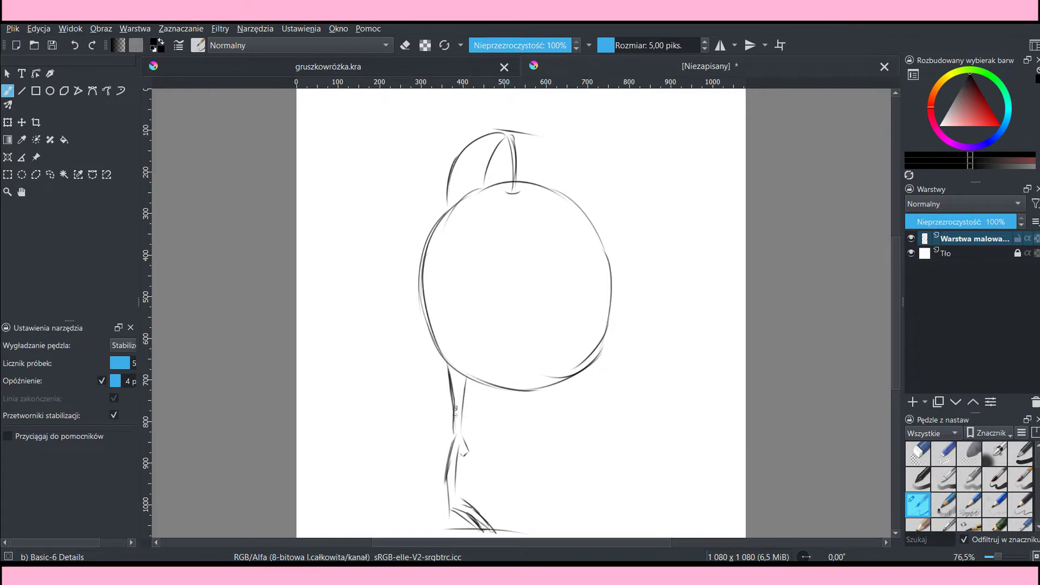
Step: Lasso the leg with a polygonal selection, shift it right, then deselect
{"action": "left_click", "coordinate": [35, 174]}
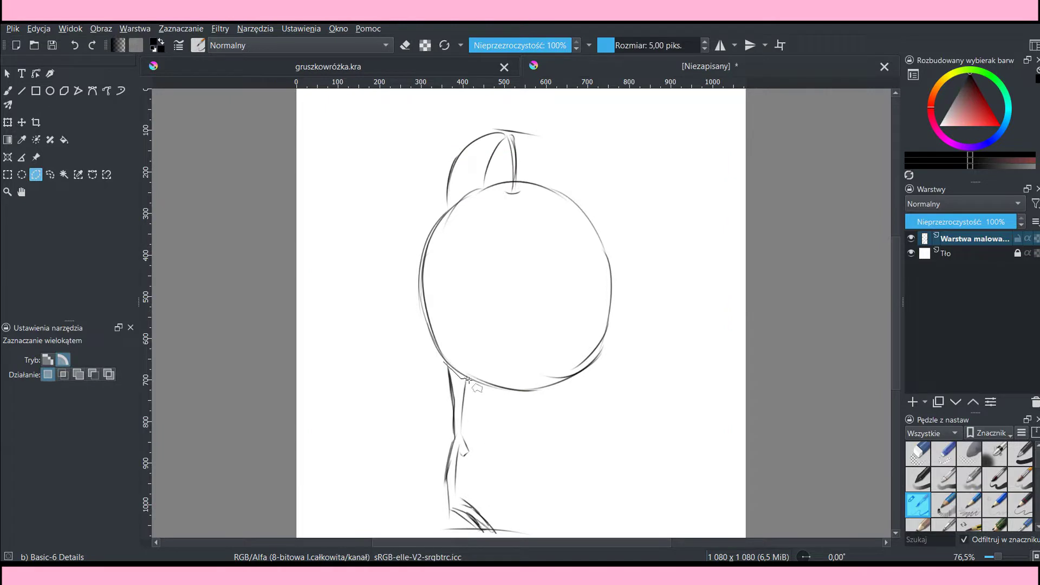
{"action": "left_click", "coordinate": [469, 379]}
{"action": "left_click", "coordinate": [519, 537]}
{"action": "left_click", "coordinate": [417, 541]}
{"action": "double_click", "coordinate": [418, 379]}
{"action": "key", "text": "t"}
{"action": "left_click_drag", "start_coordinate": [500, 423], "coordinate": [521, 423]}
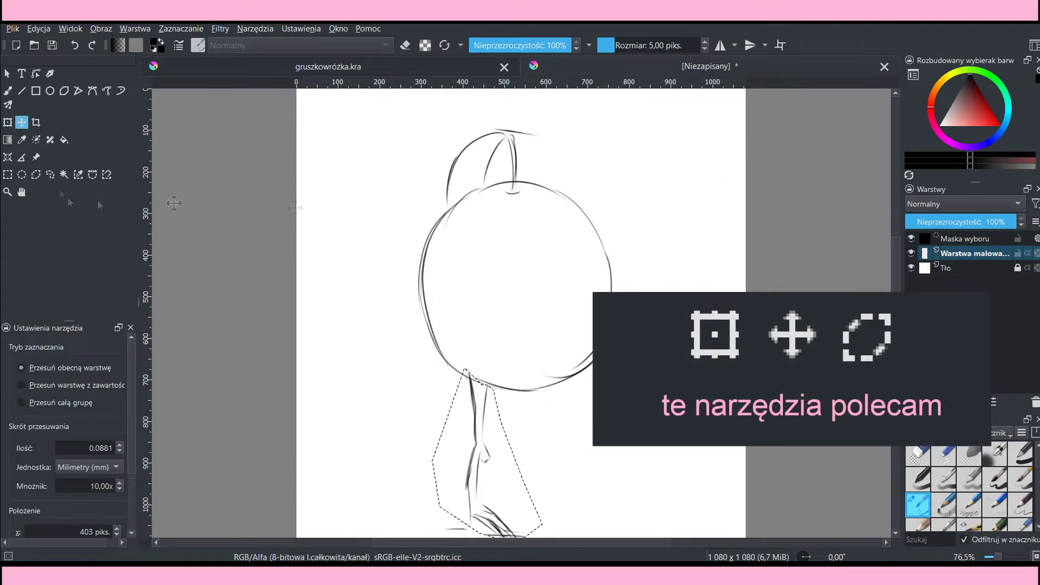
{"action": "key", "text": "ctrl+t"}
{"action": "key", "text": "Return"}
{"action": "key", "text": "ctrl+shift+a"}
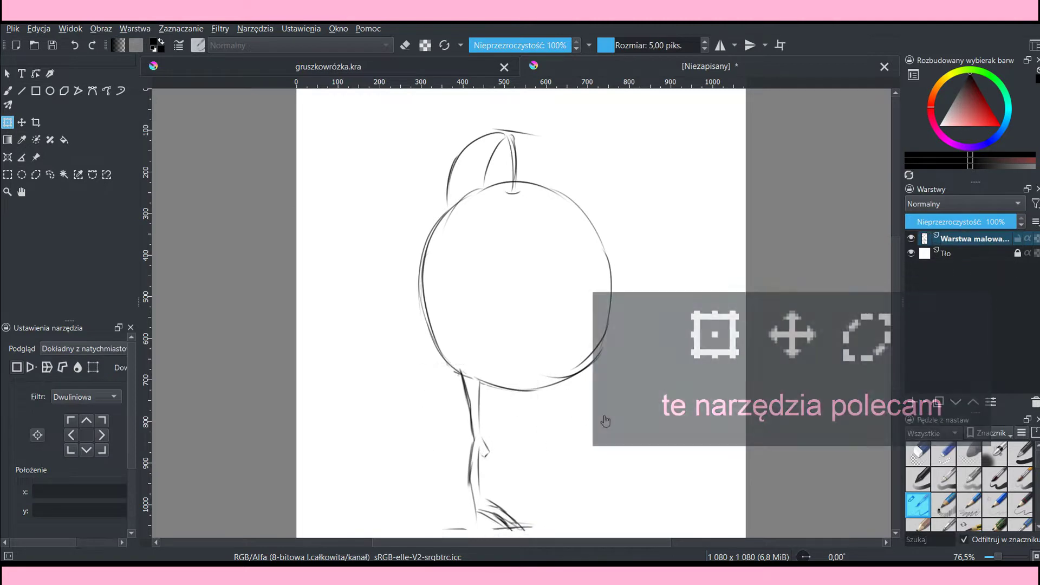
{"action": "key", "text": "b"}
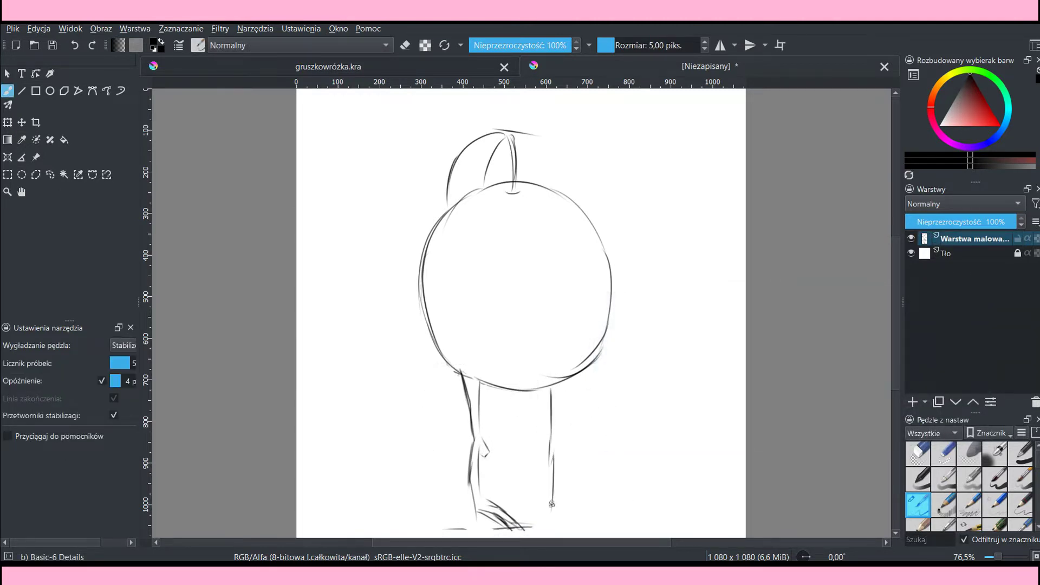
Step: Draw the right leg's foot and sketch both arms with fingers
{"action": "mouse_move", "coordinate": [552, 503]}
{"action": "left_mouse_down"}
{"action": "mouse_move", "coordinate": [540, 513]}
{"action": "mouse_move", "coordinate": [564, 459]}
{"action": "mouse_move", "coordinate": [572, 388]}
{"action": "left_mouse_up"}
{"action": "left_click_drag", "start_coordinate": [423, 268], "coordinate": [425, 290]}
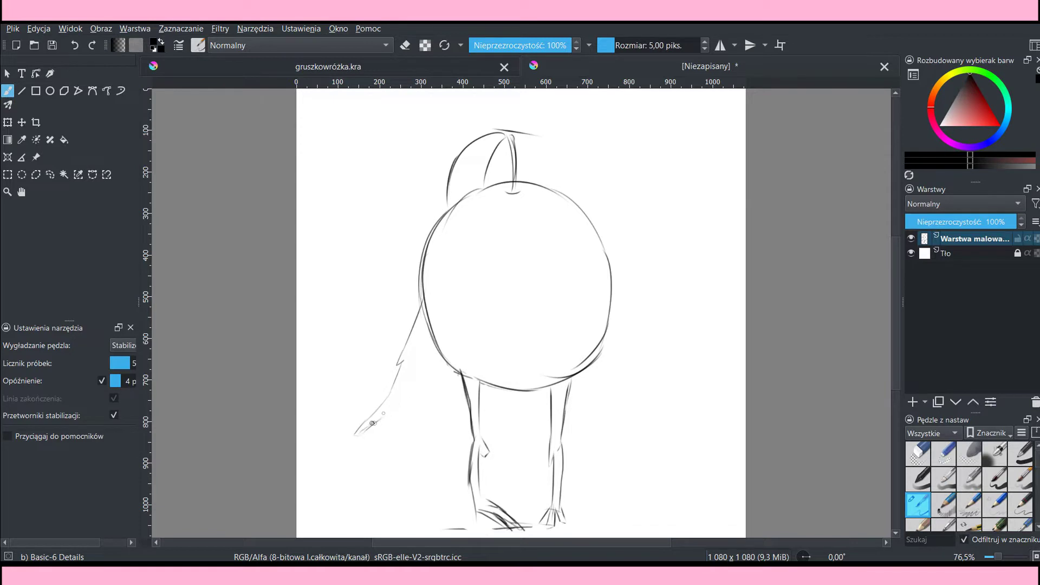
{"action": "left_click_drag", "start_coordinate": [370, 443], "coordinate": [398, 407]}
{"action": "left_click_drag", "start_coordinate": [428, 330], "coordinate": [437, 288]}
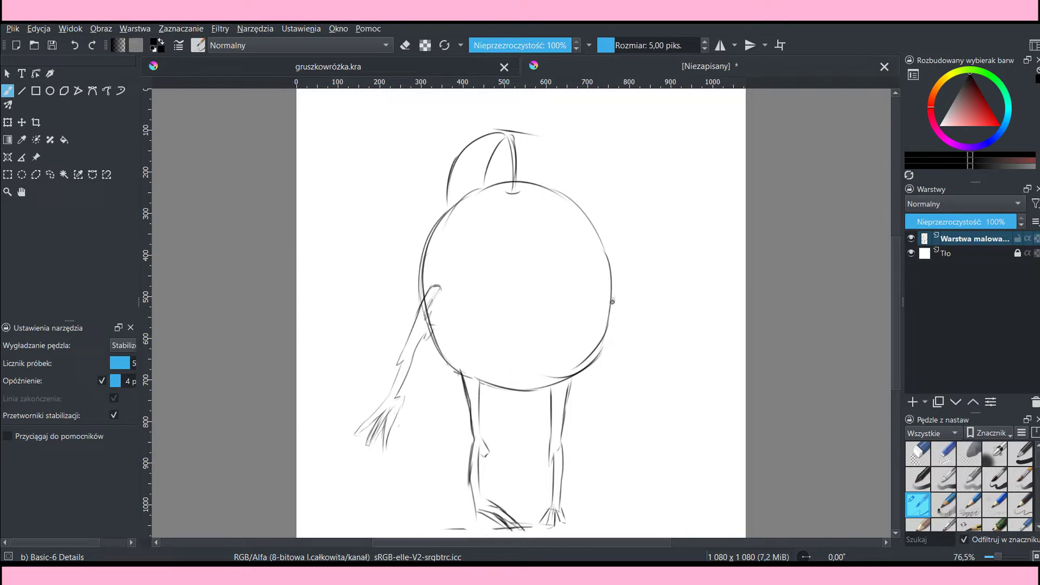
{"action": "mouse_move", "coordinate": [655, 358]}
{"action": "left_mouse_down"}
{"action": "mouse_move", "coordinate": [693, 415]}
{"action": "mouse_move", "coordinate": [677, 413]}
{"action": "mouse_move", "coordinate": [681, 391]}
{"action": "left_mouse_up"}
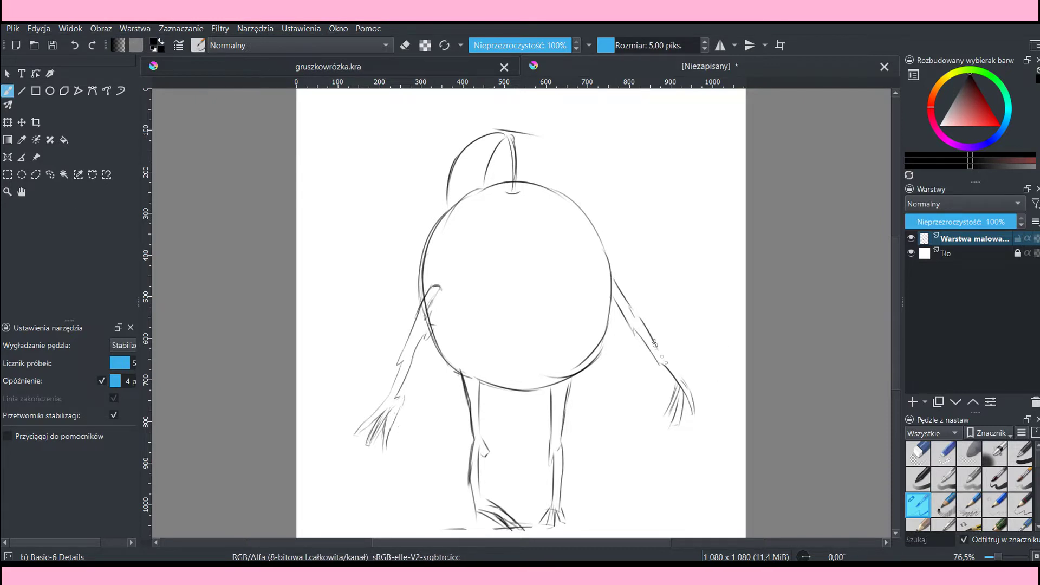
Step: Angle the right arm toward the body and sketch the flower-crown band across the top
{"action": "left_click", "coordinate": [36, 175]}
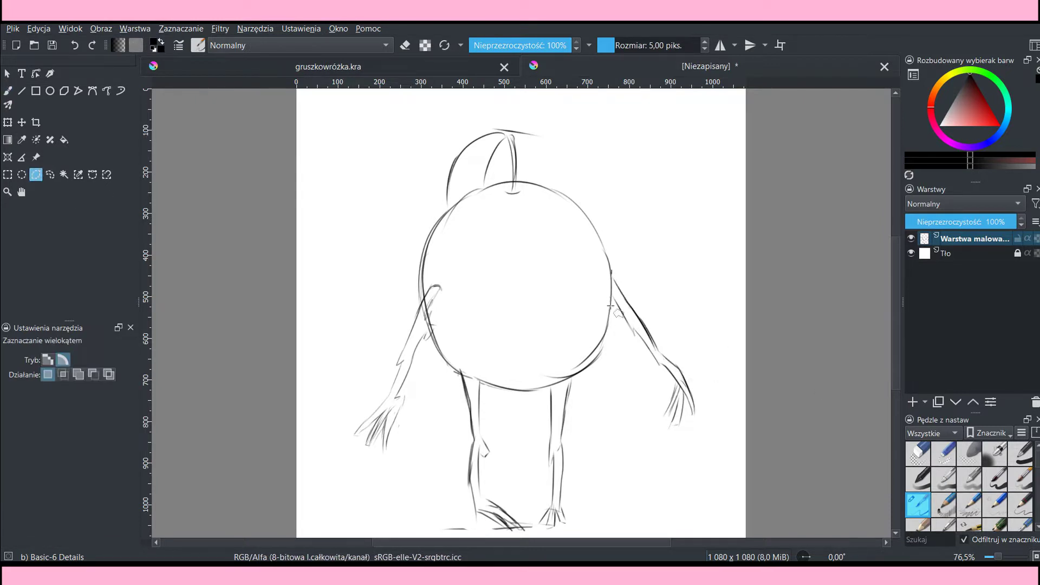
{"action": "left_click_drag", "start_coordinate": [640, 352], "coordinate": [628, 357]}
{"action": "key", "text": "b"}
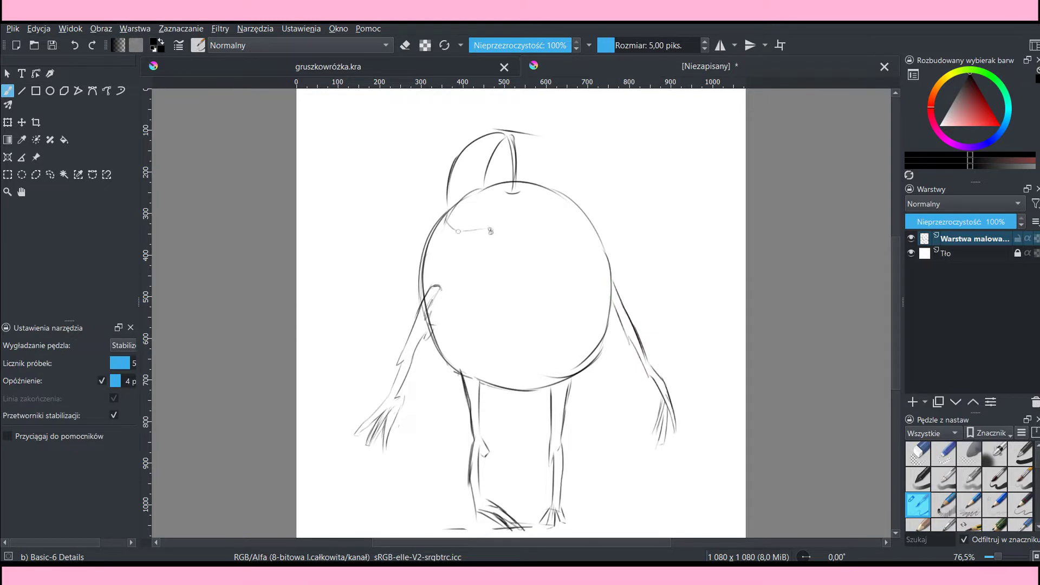
{"action": "left_click_drag", "start_coordinate": [449, 237], "coordinate": [596, 216]}
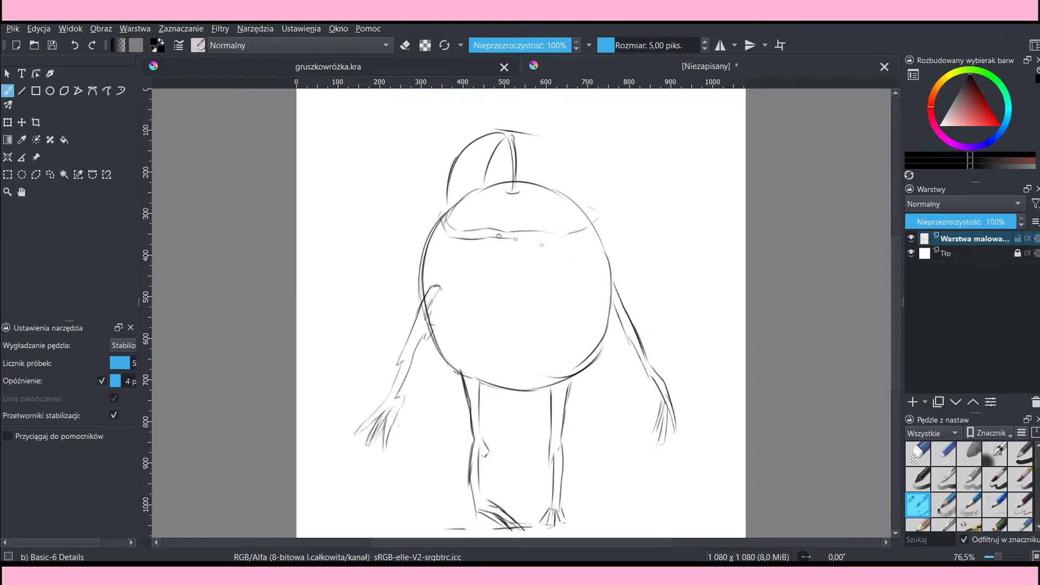
{"action": "left_click_drag", "start_coordinate": [450, 225], "coordinate": [527, 234]}
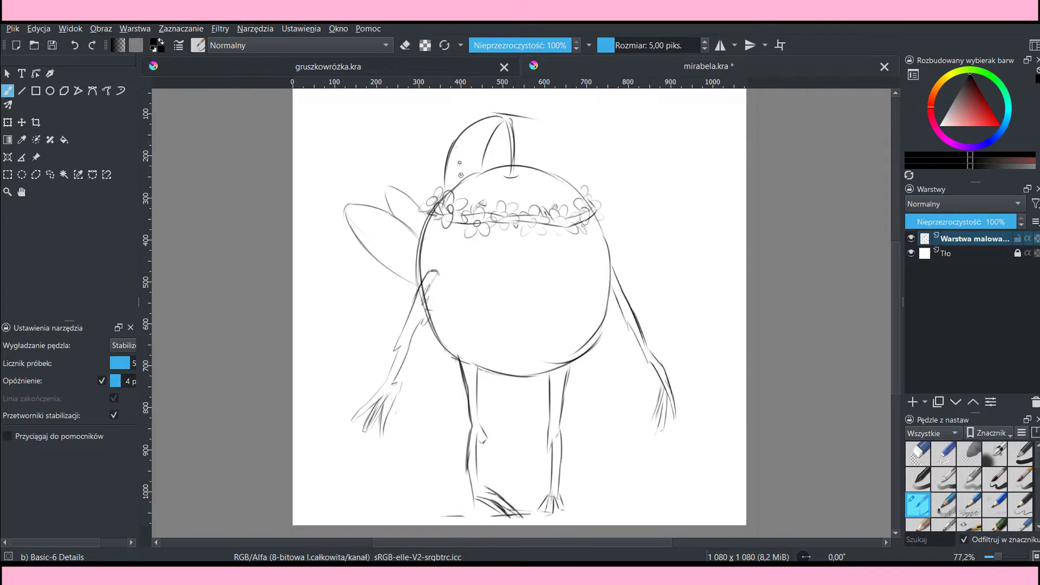
Step: Select the left wing with a polygonal outline and copy it to a new layer
{"action": "left_click", "coordinate": [35, 174]}
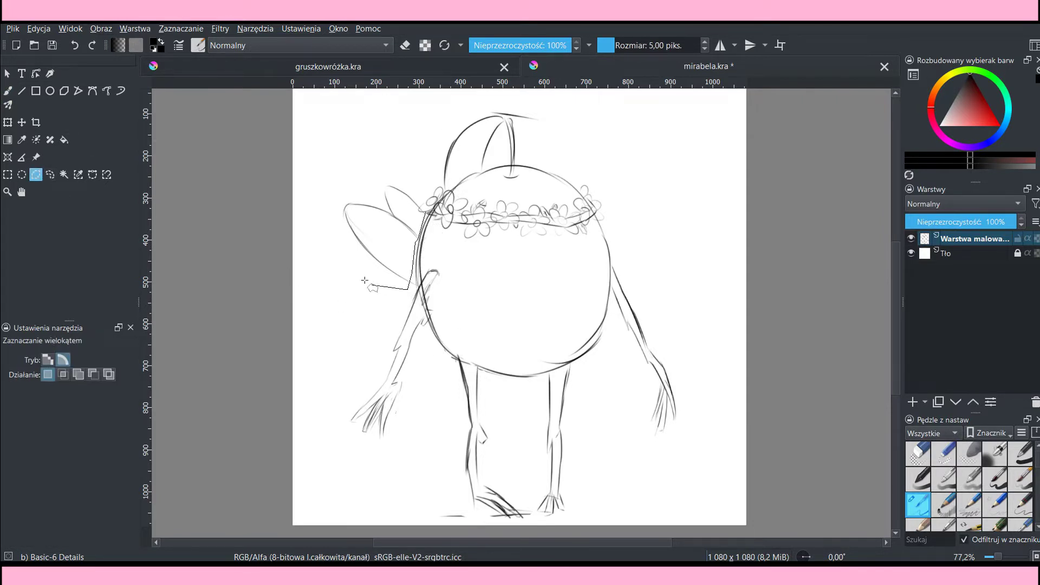
{"action": "left_click", "coordinate": [354, 267]}
{"action": "left_click", "coordinate": [320, 219]}
{"action": "left_click", "coordinate": [348, 162]}
{"action": "left_click", "coordinate": [380, 156]}
{"action": "left_click", "coordinate": [408, 175]}
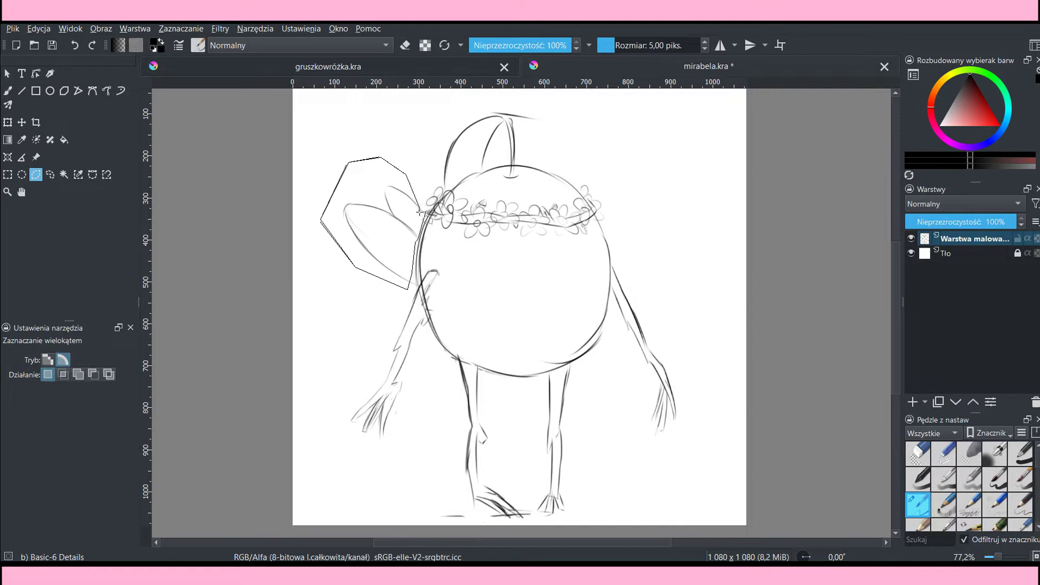
{"action": "double_click", "coordinate": [420, 211]}
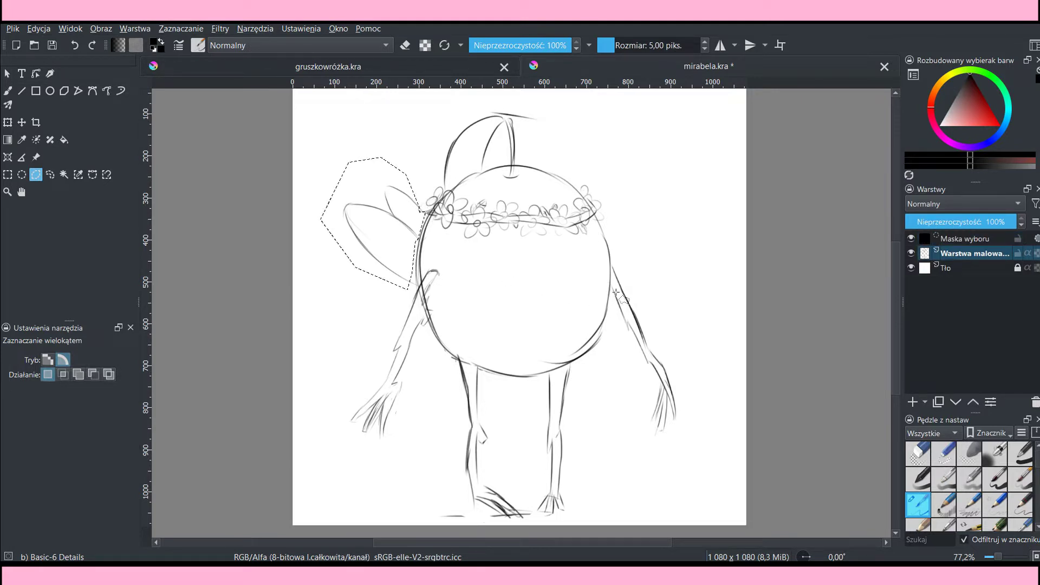
{"action": "key", "text": "ctrl+alt+j"}
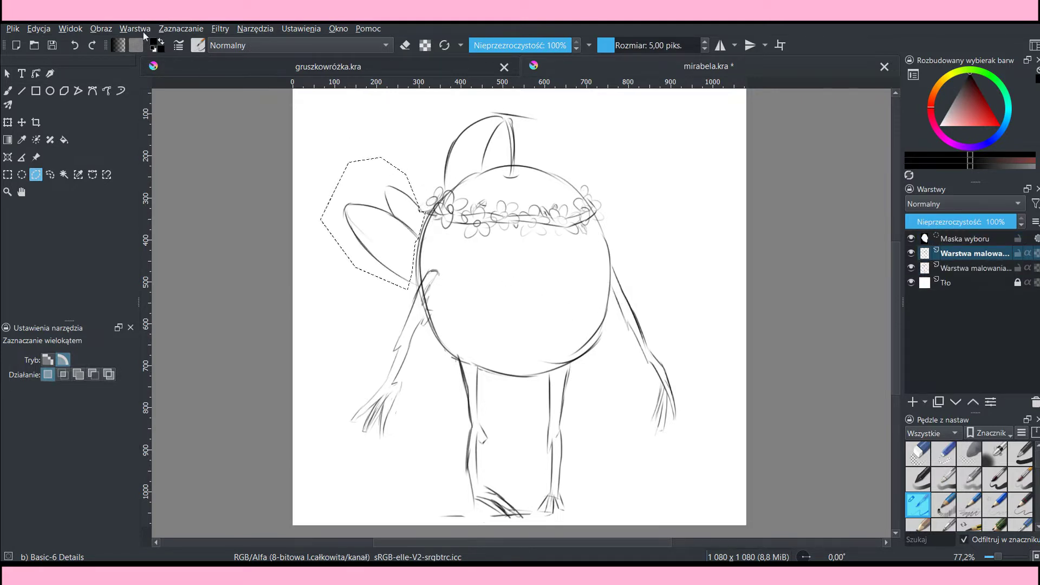
Step: Mirror the wing layer horizontally and move it to the body's right side
{"action": "left_click", "coordinate": [143, 31]}
{"action": "mouse_move", "coordinate": [232, 151]}
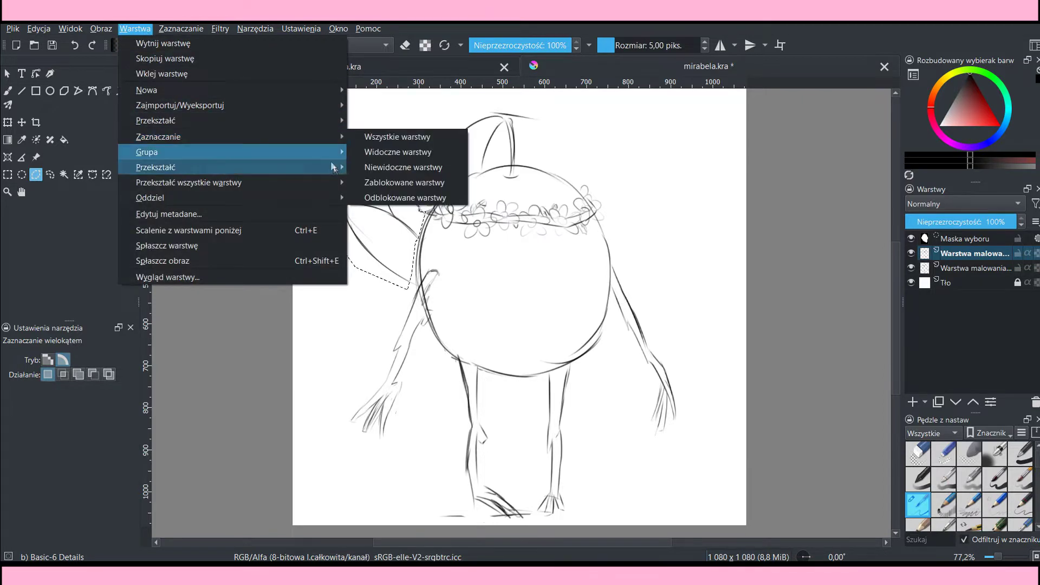
{"action": "left_click", "coordinate": [396, 167]}
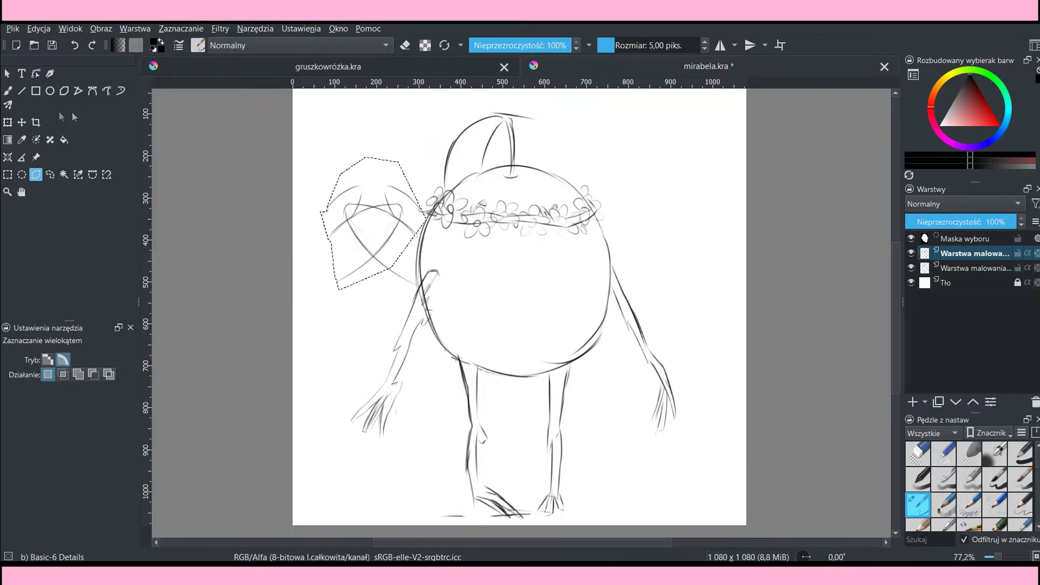
{"action": "left_click", "coordinate": [21, 122]}
{"action": "key", "text": "ctrl+shift+a"}
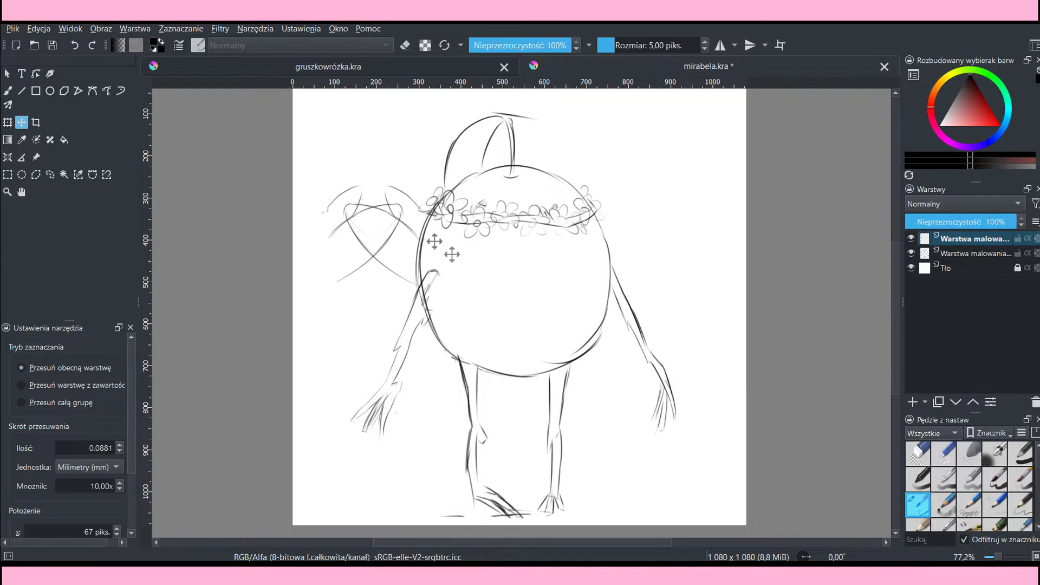
{"action": "left_click_drag", "start_coordinate": [451, 254], "coordinate": [684, 222]}
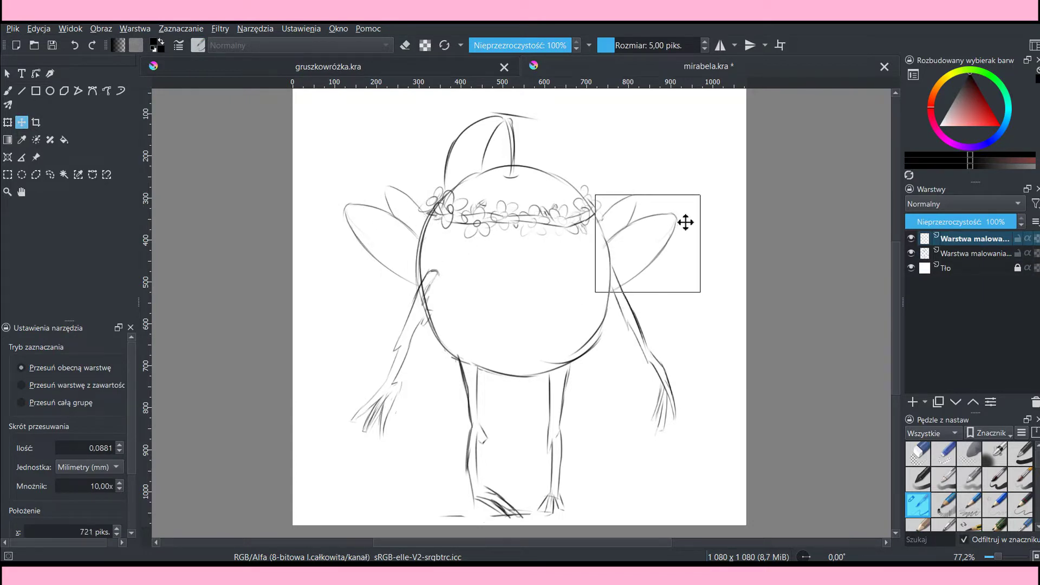
Step: Rotate the right wing slightly clockwise, nudge it toward the body, and apply
{"action": "left_click", "coordinate": [11, 122]}
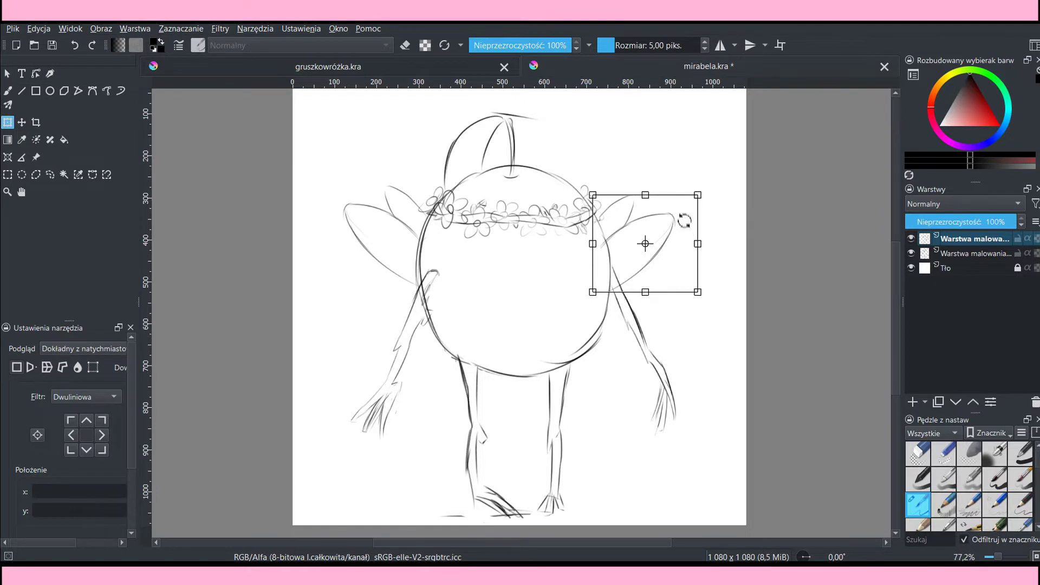
{"action": "left_click_drag", "start_coordinate": [684, 220], "coordinate": [702, 200]}
{"action": "mouse_move", "coordinate": [657, 258]}
{"action": "left_mouse_down"}
{"action": "mouse_move", "coordinate": [640, 225]}
{"action": "mouse_move", "coordinate": [676, 247]}
{"action": "mouse_move", "coordinate": [676, 278]}
{"action": "left_mouse_up"}
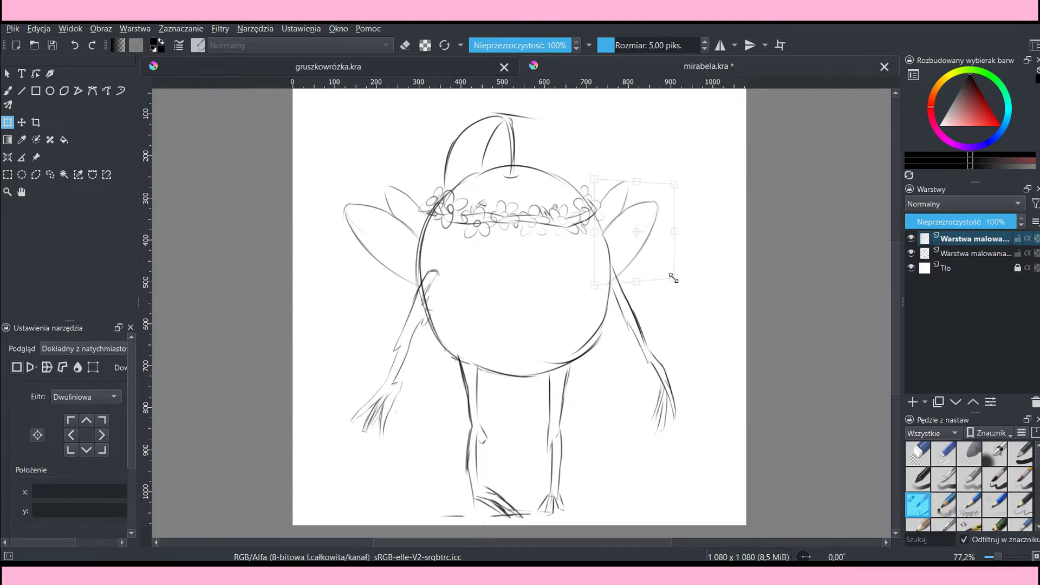
{"action": "key", "text": "b"}
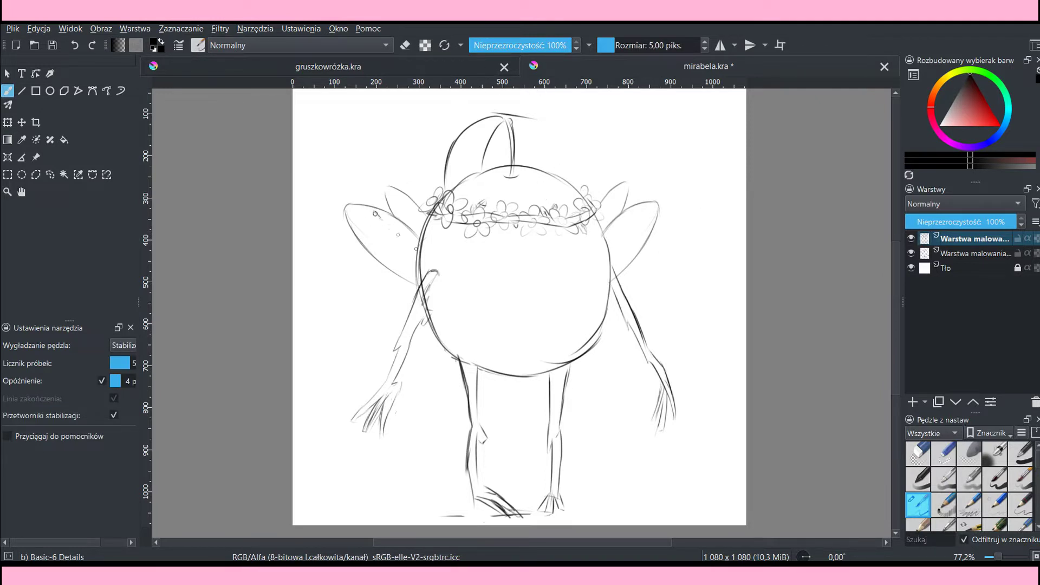
Step: Draw a vein inside each wing and save the drawing
{"action": "left_click_drag", "start_coordinate": [379, 216], "coordinate": [415, 246]}
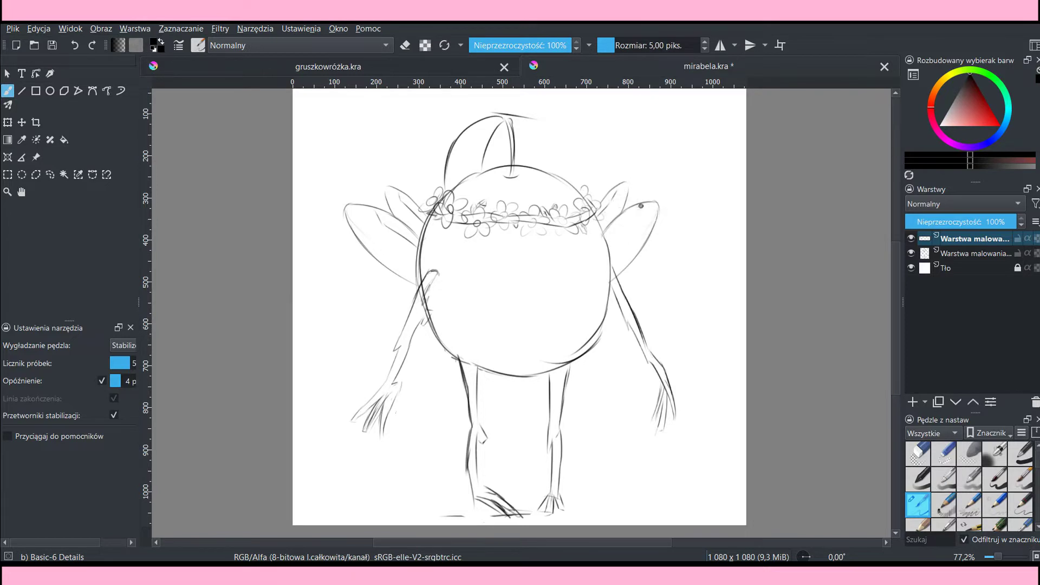
{"action": "left_click_drag", "start_coordinate": [640, 206], "coordinate": [634, 228]}
{"action": "key", "text": "ctrl+s"}
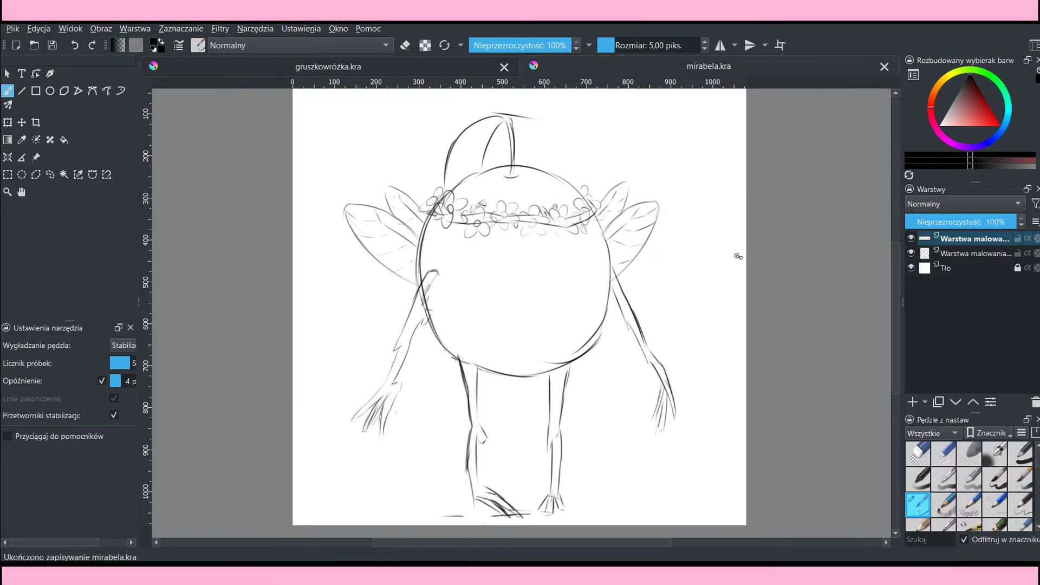
Step: Erase a stray mark and merge the wing layer down into the sketch layer
{"action": "key", "text": "e"}
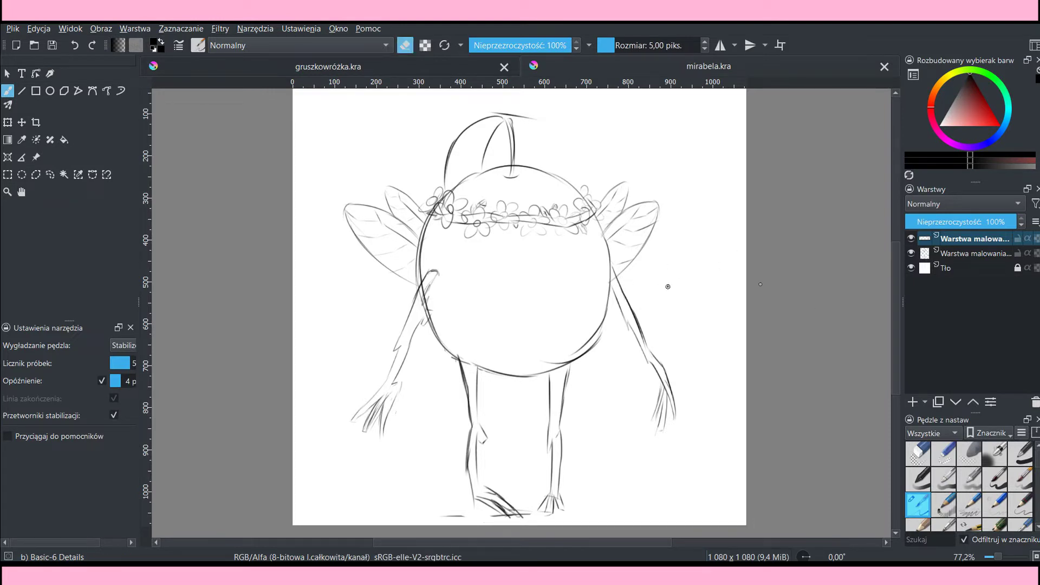
{"action": "left_click_drag", "start_coordinate": [609, 276], "coordinate": [612, 279]}
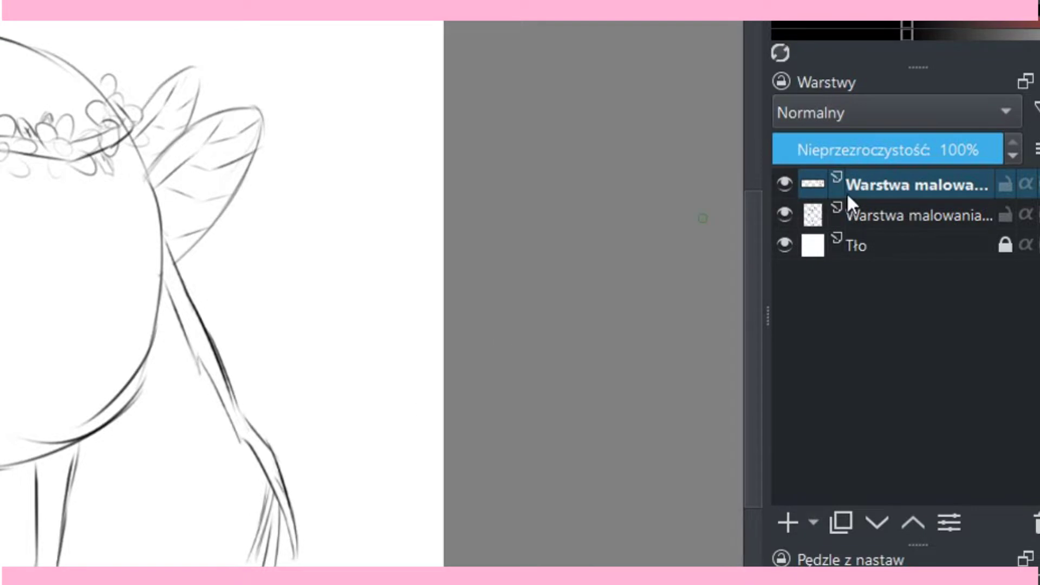
{"action": "right_click", "coordinate": [885, 177]}
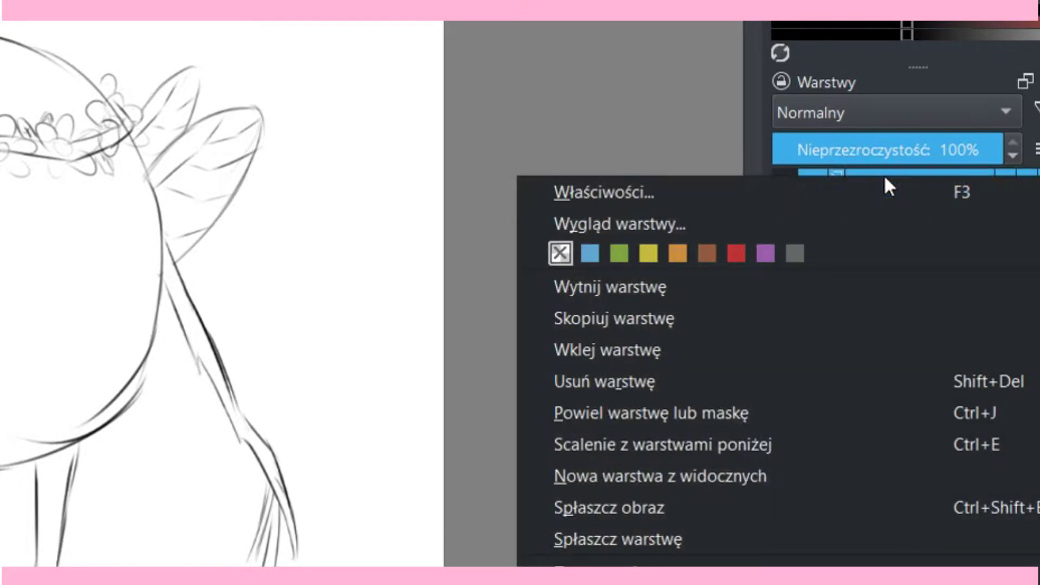
{"action": "left_click", "coordinate": [642, 448]}
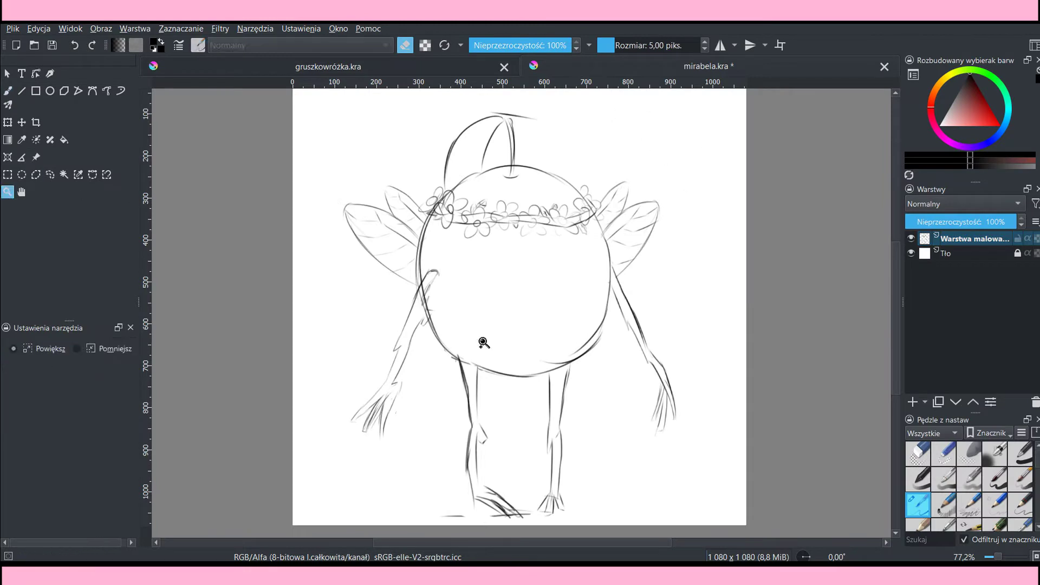
Step: Dot two black eyes with Basic-1 at 28 px, then add small mouth marks with Basic-6 Details
{"action": "key", "text": "slash"}
{"action": "scroll", "coordinate": [480, 355], "scroll_direction": "up", "scroll_amount": 3}
{"action": "left_click", "coordinate": [487, 266]}
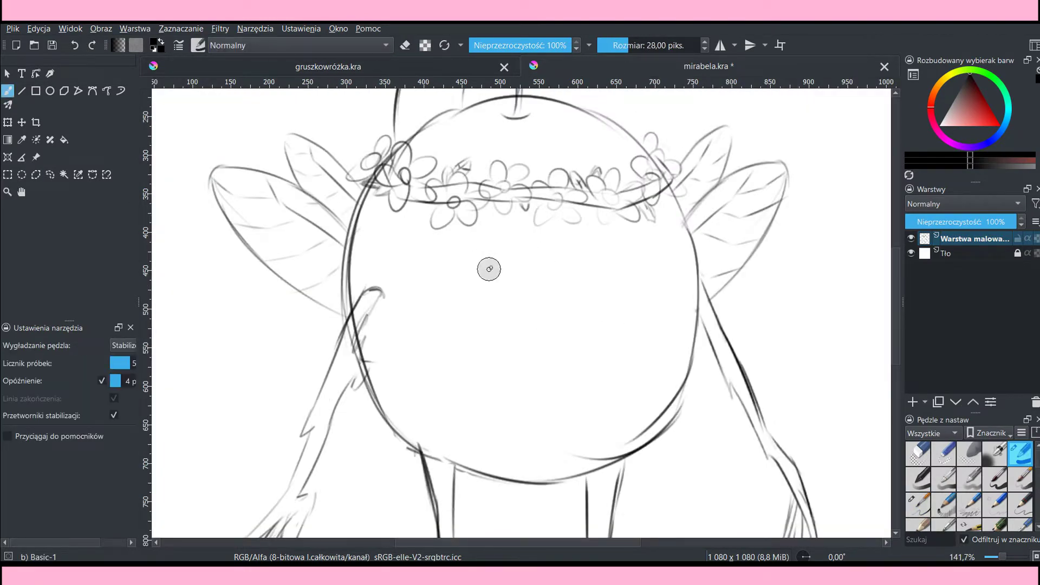
{"action": "left_click", "coordinate": [557, 279]}
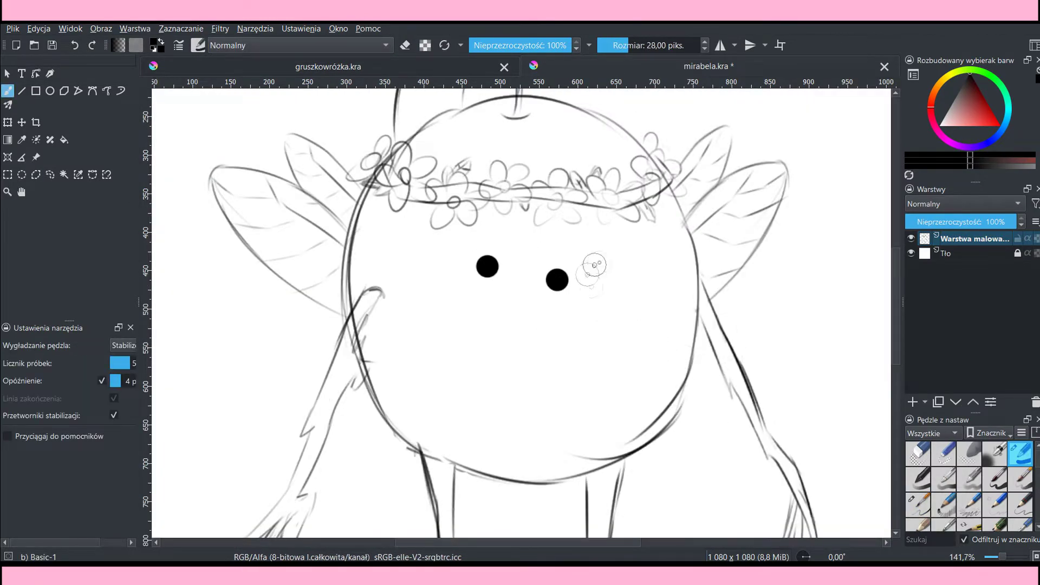
{"action": "key", "text": "ctrl+z"}
{"action": "left_click", "coordinate": [565, 274]}
{"action": "key", "text": "slash"}
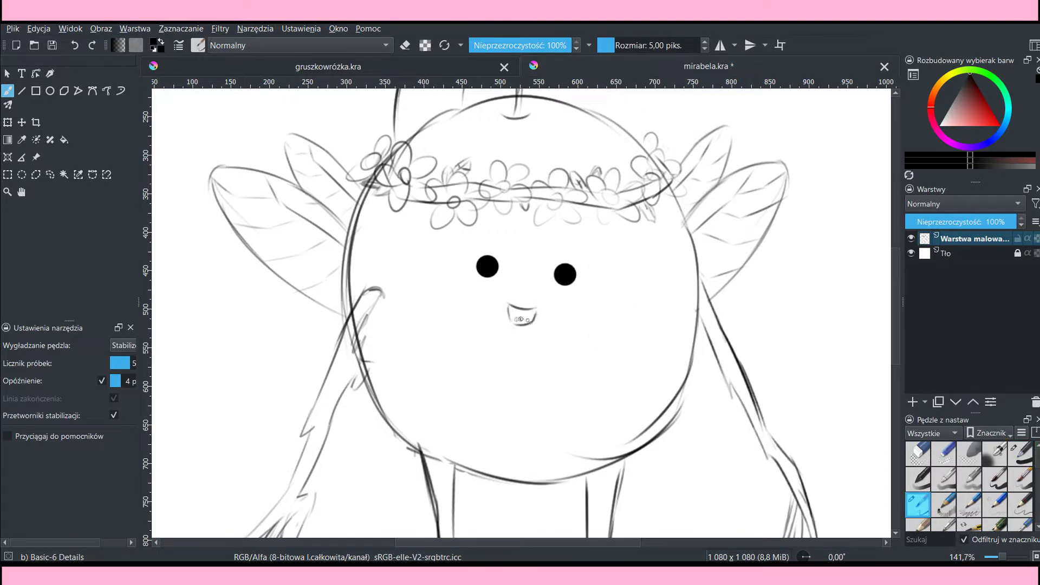
{"action": "left_click", "coordinate": [519, 287]}
{"action": "left_click", "coordinate": [532, 289]}
Step: Alpha-lock the sketch layer and paint over every line in blue with a large Basic-1 brush
{"action": "key", "text": "minus"}
{"action": "key", "text": "minus"}
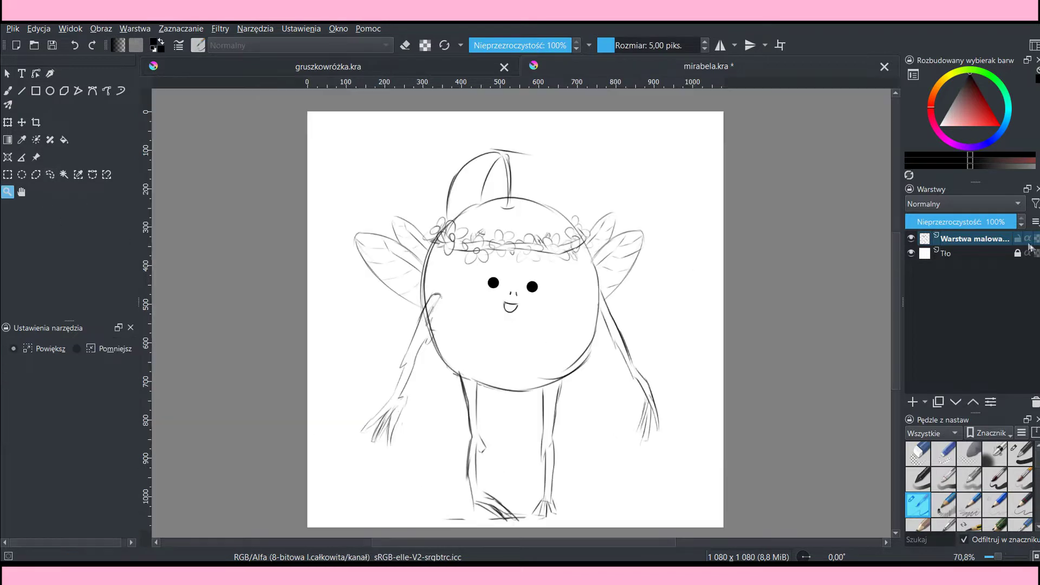
{"action": "left_click", "coordinate": [1037, 240]}
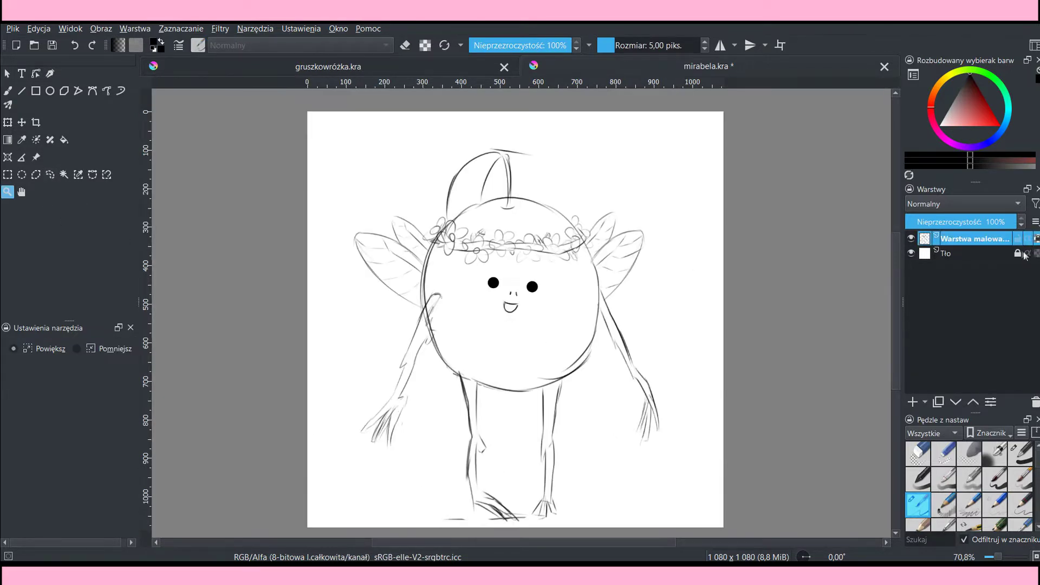
{"action": "left_click", "coordinate": [1002, 139]}
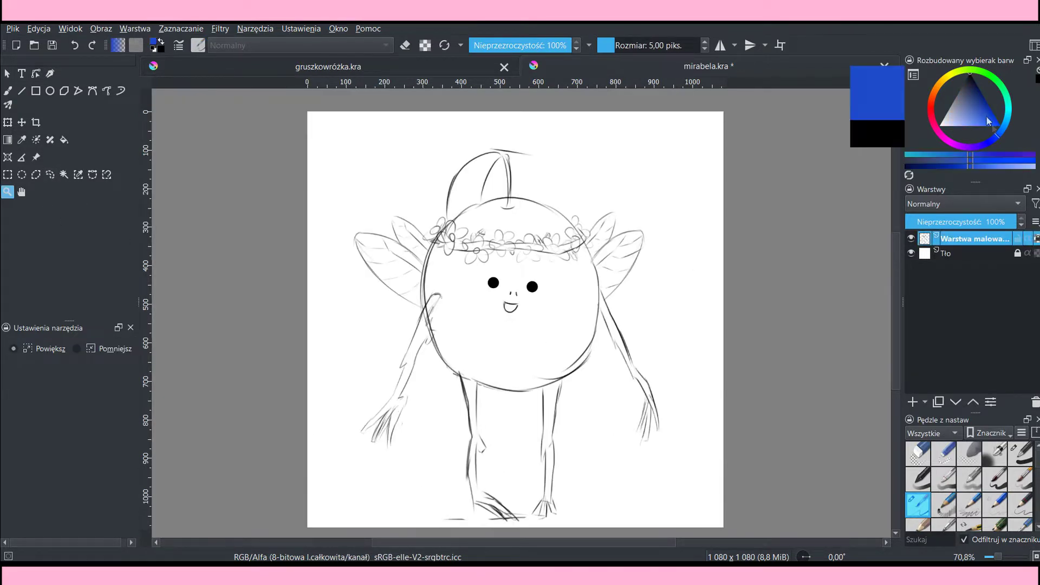
{"action": "key", "text": "b"}
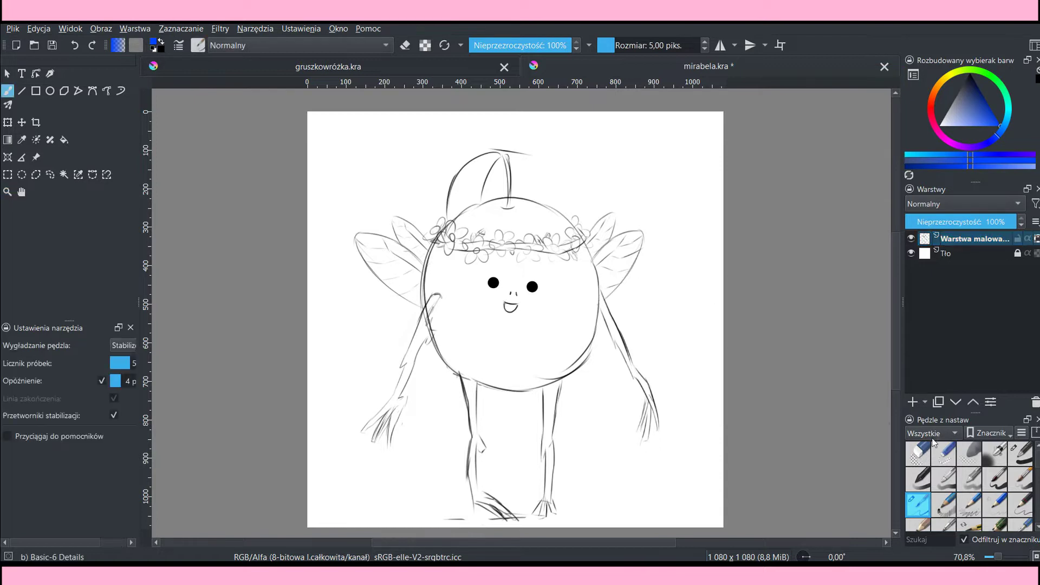
{"action": "left_click", "coordinate": [1022, 454]}
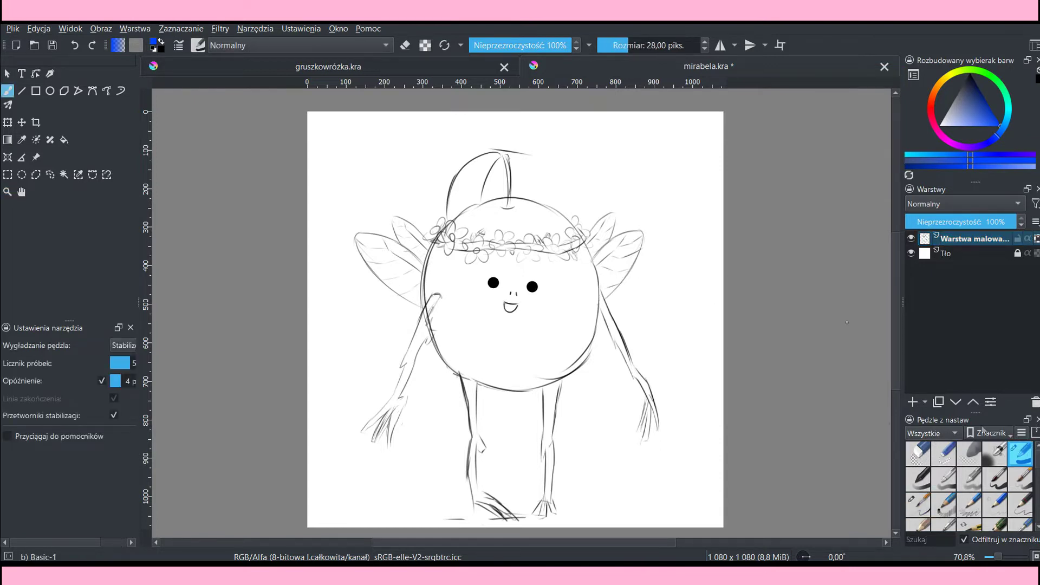
{"action": "left_click", "coordinate": [654, 49]}
{"action": "mouse_move", "coordinate": [450, 222]}
{"action": "left_mouse_down"}
{"action": "mouse_move", "coordinate": [485, 167]}
{"action": "mouse_move", "coordinate": [440, 174]}
{"action": "mouse_move", "coordinate": [394, 202]}
{"action": "mouse_move", "coordinate": [367, 308]}
{"action": "mouse_move", "coordinate": [422, 315]}
{"action": "mouse_move", "coordinate": [383, 441]}
{"action": "mouse_move", "coordinate": [458, 290]}
{"action": "mouse_move", "coordinate": [598, 217]}
{"action": "mouse_move", "coordinate": [621, 274]}
{"action": "mouse_move", "coordinate": [590, 288]}
{"action": "mouse_move", "coordinate": [626, 424]}
{"action": "left_mouse_up"}
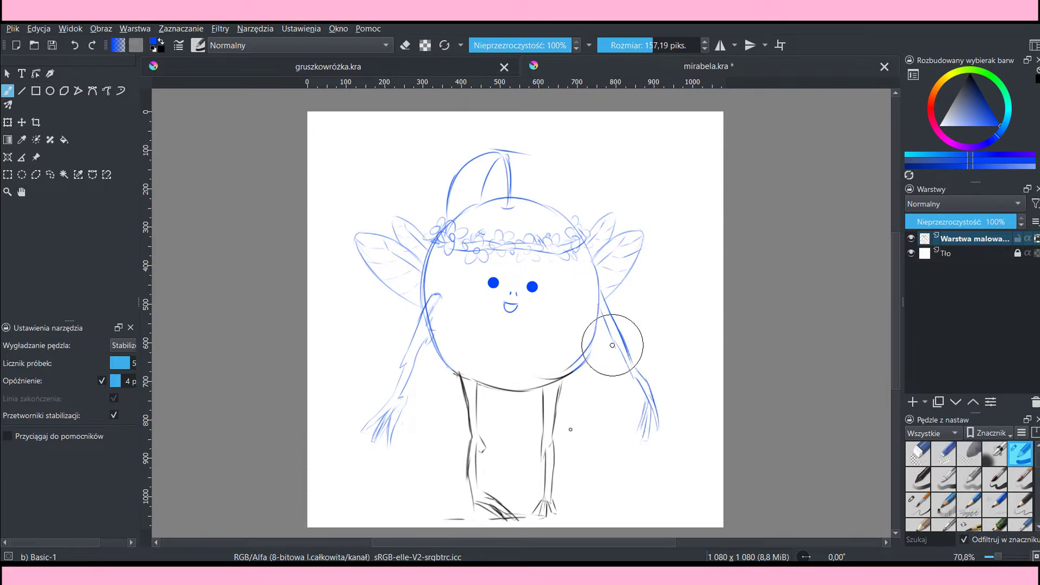
{"action": "mouse_move", "coordinate": [612, 345]}
{"action": "left_mouse_down"}
{"action": "mouse_move", "coordinate": [522, 383]}
{"action": "mouse_move", "coordinate": [445, 336]}
{"action": "mouse_move", "coordinate": [505, 487]}
{"action": "mouse_move", "coordinate": [519, 487]}
{"action": "left_mouse_up"}
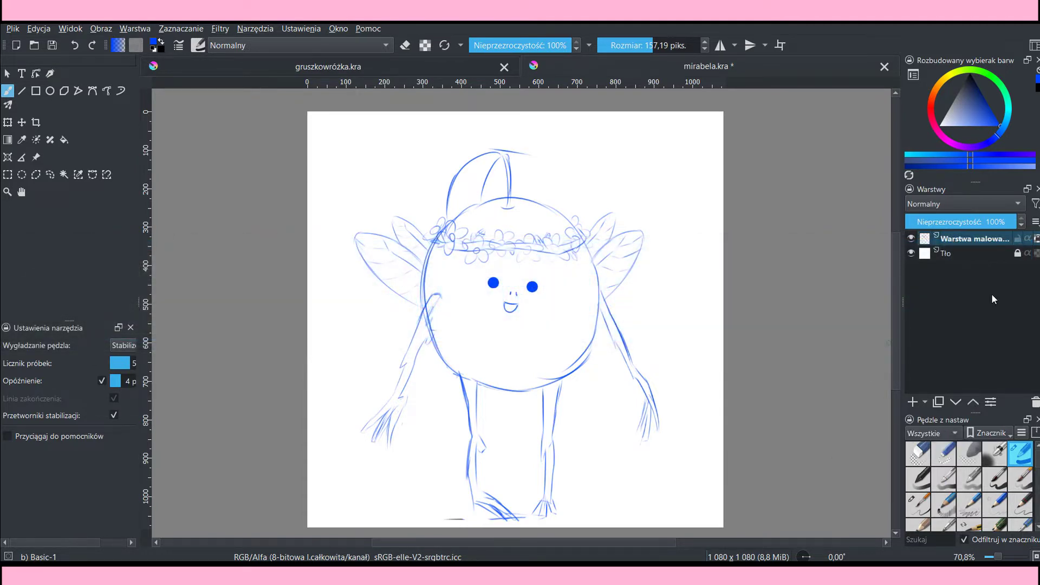
{"action": "left_click", "coordinate": [964, 241]}
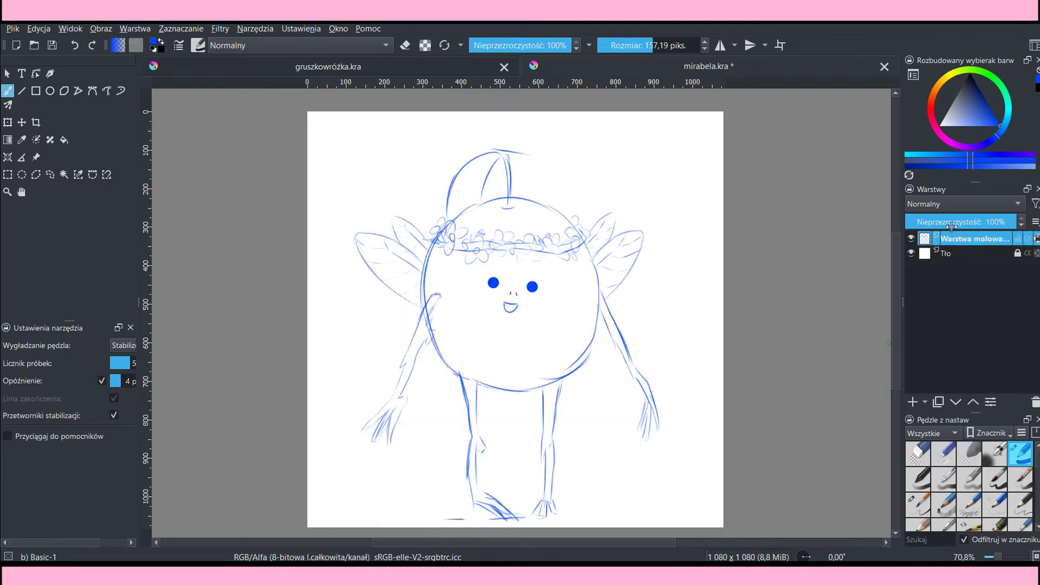
Step: Fade the sketch layer's opacity, add a new paint layer, and set up a black 6 px inking brush
{"action": "left_click_drag", "start_coordinate": [951, 226], "coordinate": [939, 224]}
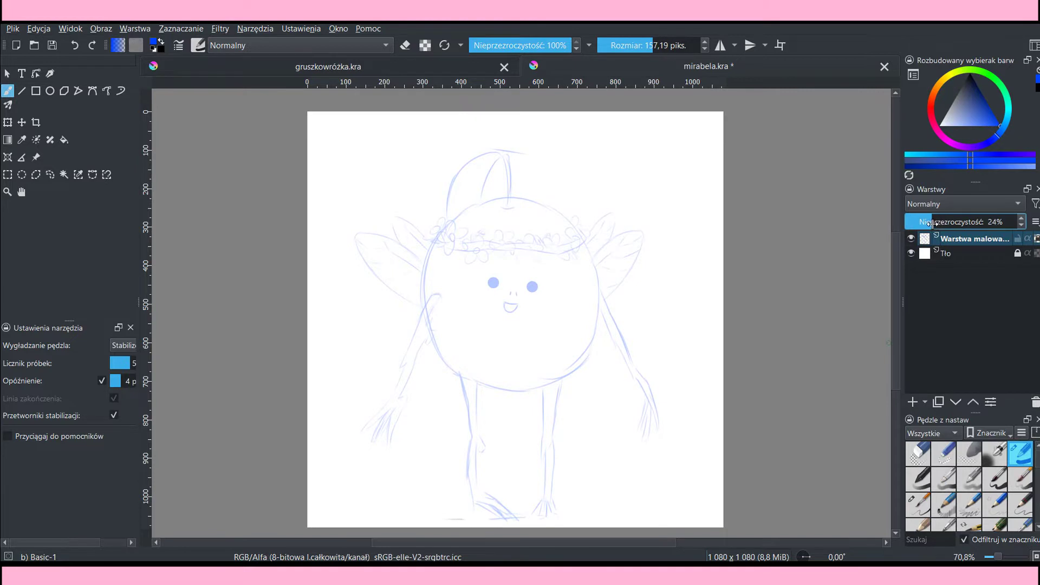
{"action": "left_click", "coordinate": [911, 403]}
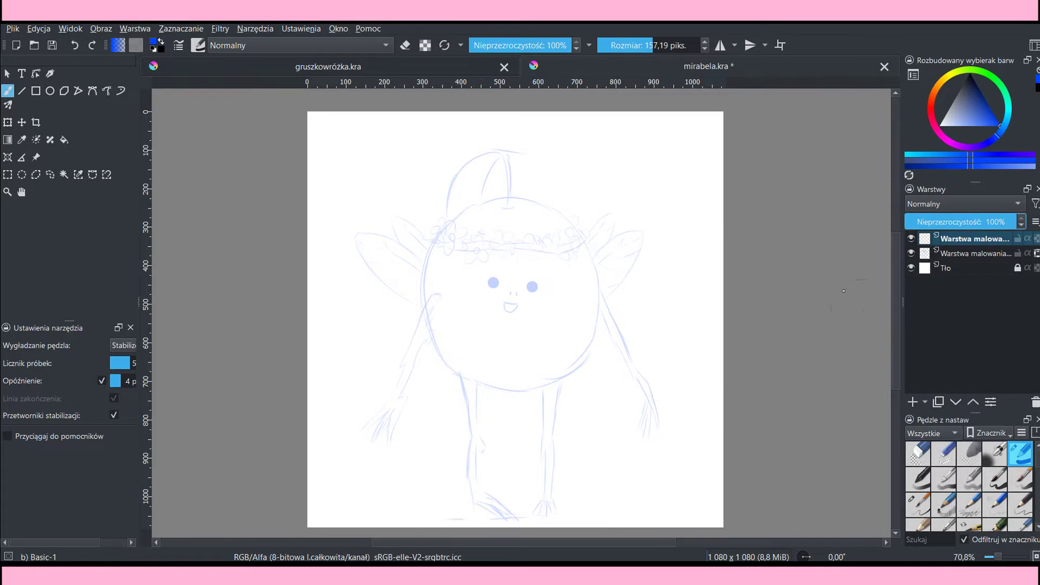
{"action": "left_click", "coordinate": [995, 479]}
{"action": "key", "text": "d"}
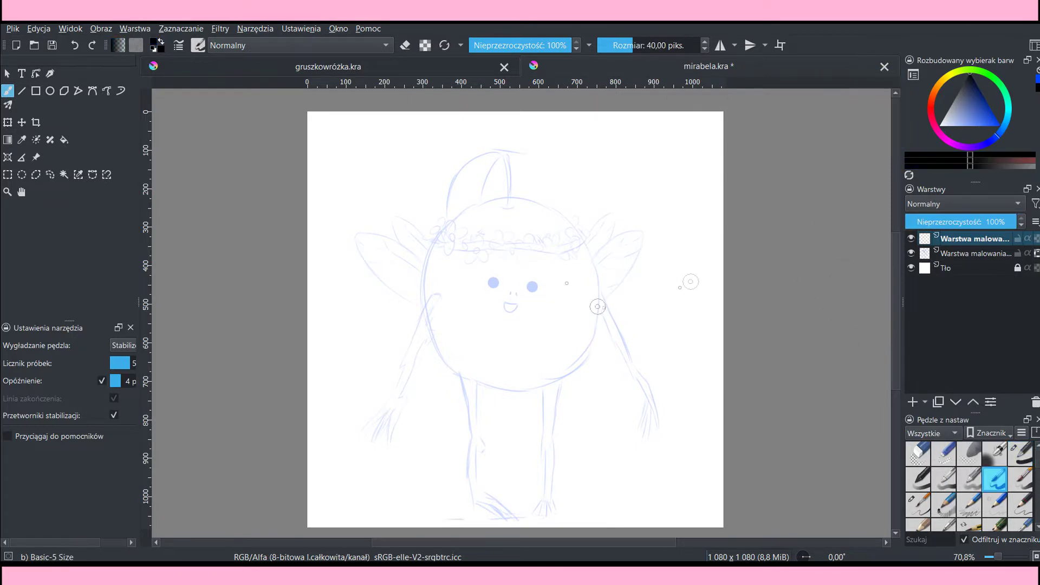
{"action": "left_click_drag", "start_coordinate": [458, 335], "coordinate": [721, 333]}
{"action": "left_click_drag", "start_coordinate": [455, 287], "coordinate": [602, 282]}
{"action": "key", "text": "ctrl+z"}
{"action": "key", "text": "ctrl+z"}
{"action": "left_click", "coordinate": [612, 45]}
{"action": "key", "text": "bracketright"}
{"action": "key", "text": "bracketright"}
{"action": "key", "text": "bracketright"}
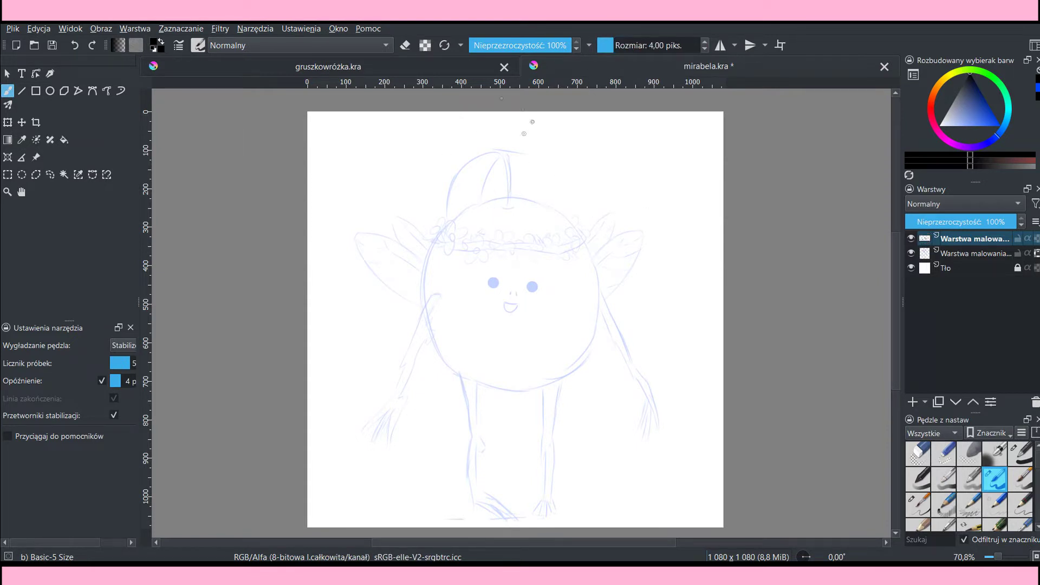
Step: Ink the head's outline in black around its top, left side, chin and right edge
{"action": "scroll", "coordinate": [528, 263], "scroll_direction": "up", "scroll_amount": 2}
{"action": "left_click_drag", "start_coordinate": [488, 140], "coordinate": [406, 172]}
{"action": "mouse_move", "coordinate": [393, 225]}
{"action": "left_mouse_down"}
{"action": "mouse_move", "coordinate": [340, 259]}
{"action": "mouse_move", "coordinate": [339, 361]}
{"action": "mouse_move", "coordinate": [379, 452]}
{"action": "mouse_move", "coordinate": [422, 481]}
{"action": "mouse_move", "coordinate": [511, 497]}
{"action": "left_mouse_up"}
{"action": "left_click_drag", "start_coordinate": [493, 140], "coordinate": [604, 186]}
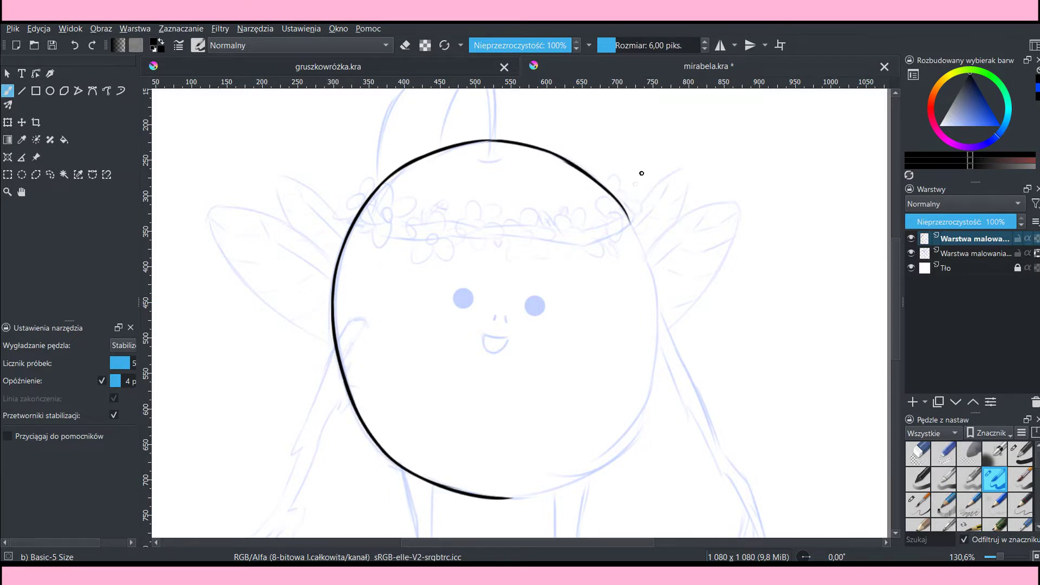
{"action": "left_click_drag", "start_coordinate": [631, 225], "coordinate": [657, 320]}
{"action": "key", "text": "ctrl+z"}
{"action": "key", "text": "ctrl+shift+z"}
Step: Redraw the head's right side in one stroke and reshape the outline with Transform's liquify mode
{"action": "key", "text": "ctrl+z"}
{"action": "left_click_drag", "start_coordinate": [631, 219], "coordinate": [633, 428]}
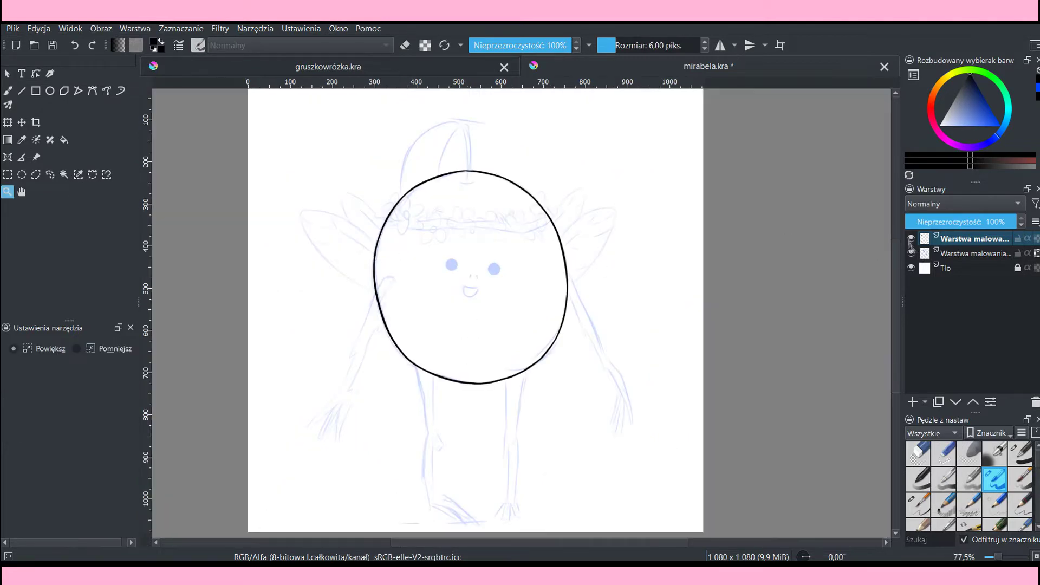
{"action": "left_click", "coordinate": [8, 122]}
{"action": "left_click", "coordinate": [77, 367]}
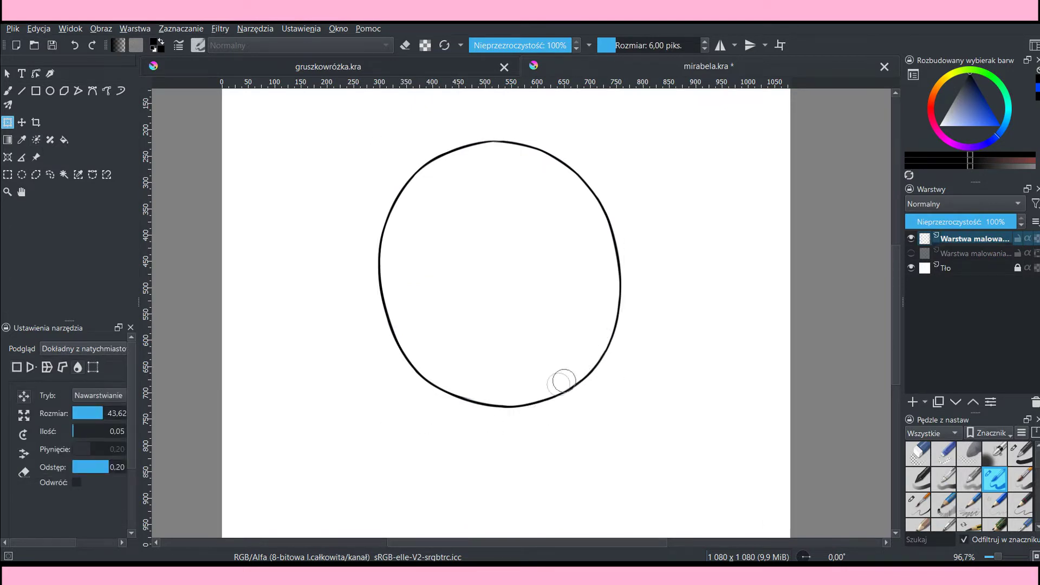
{"action": "key", "text": "Escape"}
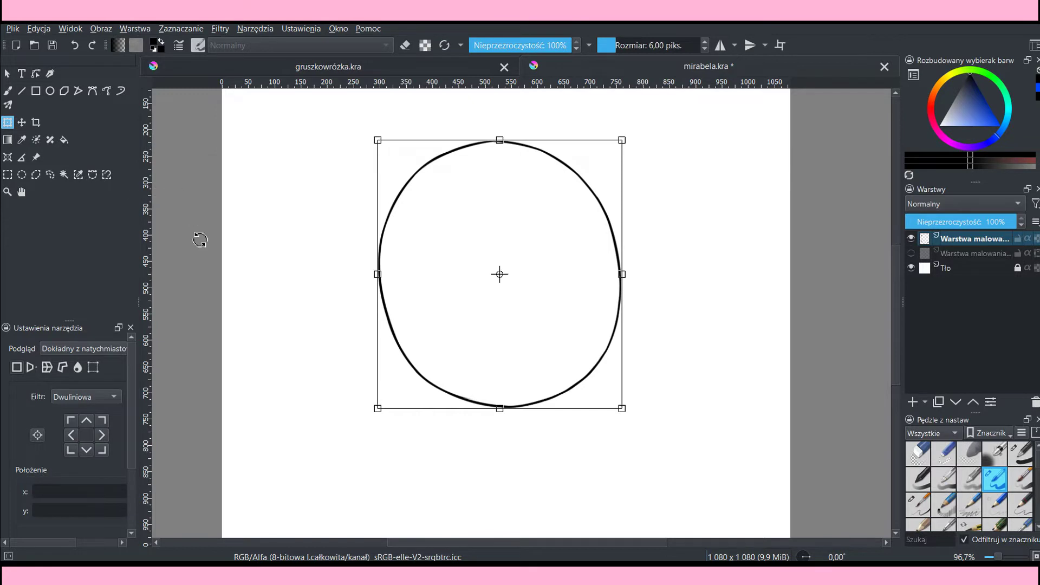
Step: Zoom in on the bottom of the head outline and resume liquify reshaping there
{"action": "left_click", "coordinate": [7, 192]}
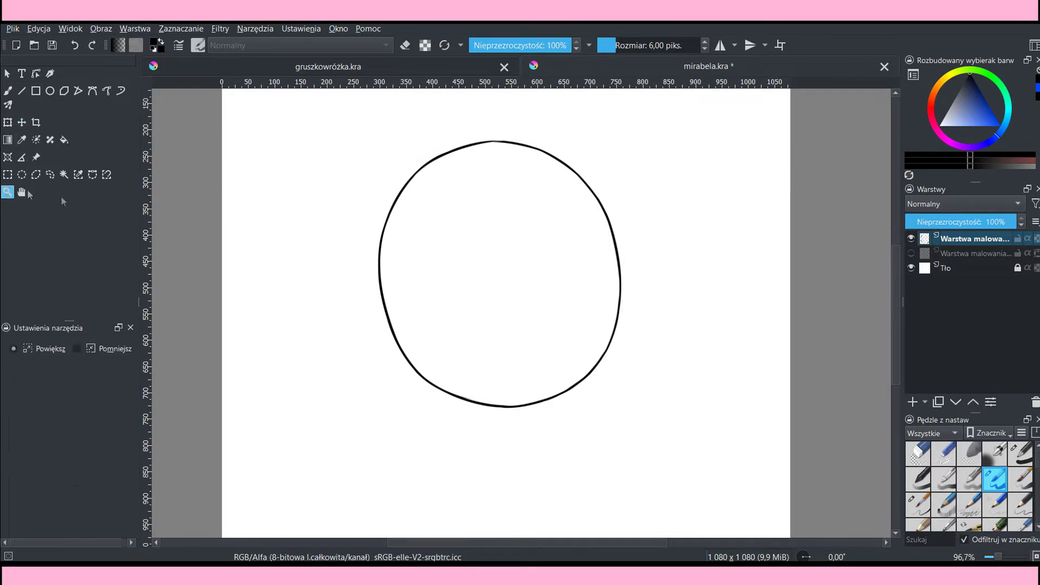
{"action": "left_click", "coordinate": [541, 381]}
{"action": "left_click", "coordinate": [7, 122]}
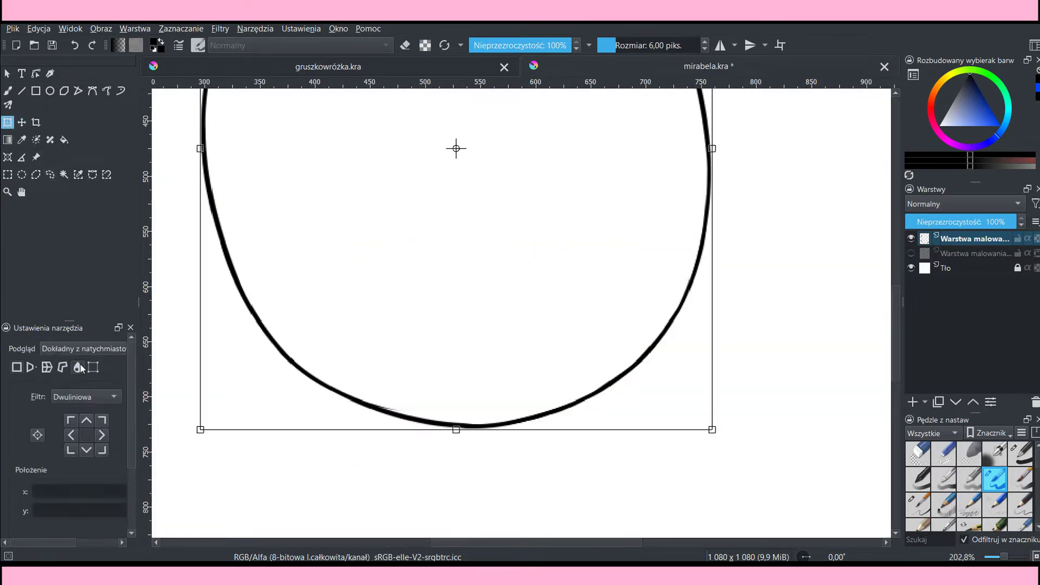
{"action": "left_click", "coordinate": [78, 367]}
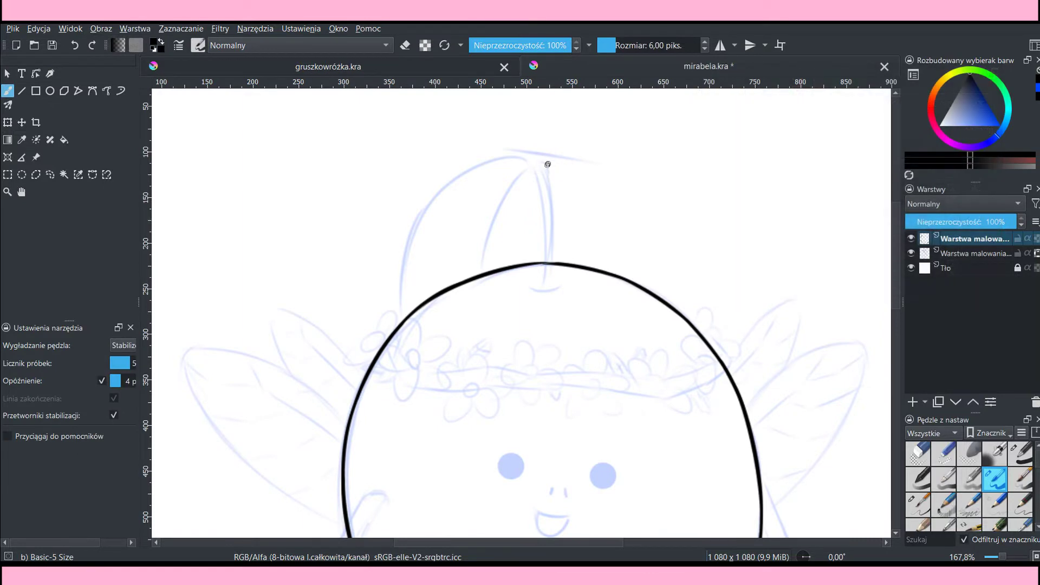
Step: Ink the plum's stem down to the head and the leaf beside it, with a thin inner line
{"action": "mouse_move", "coordinate": [549, 171]}
{"action": "left_mouse_down"}
{"action": "mouse_move", "coordinate": [534, 169]}
{"action": "mouse_move", "coordinate": [546, 227]}
{"action": "left_mouse_up"}
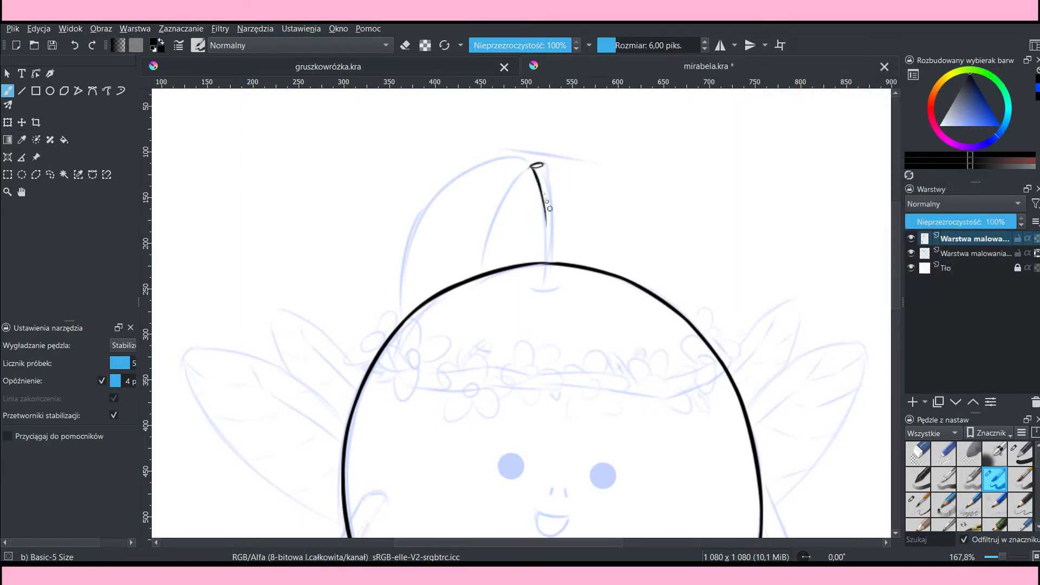
{"action": "scroll", "coordinate": [537, 166], "scroll_direction": "up", "scroll_amount": 3}
{"action": "scroll", "coordinate": [485, 134], "scroll_direction": "down", "scroll_amount": 2}
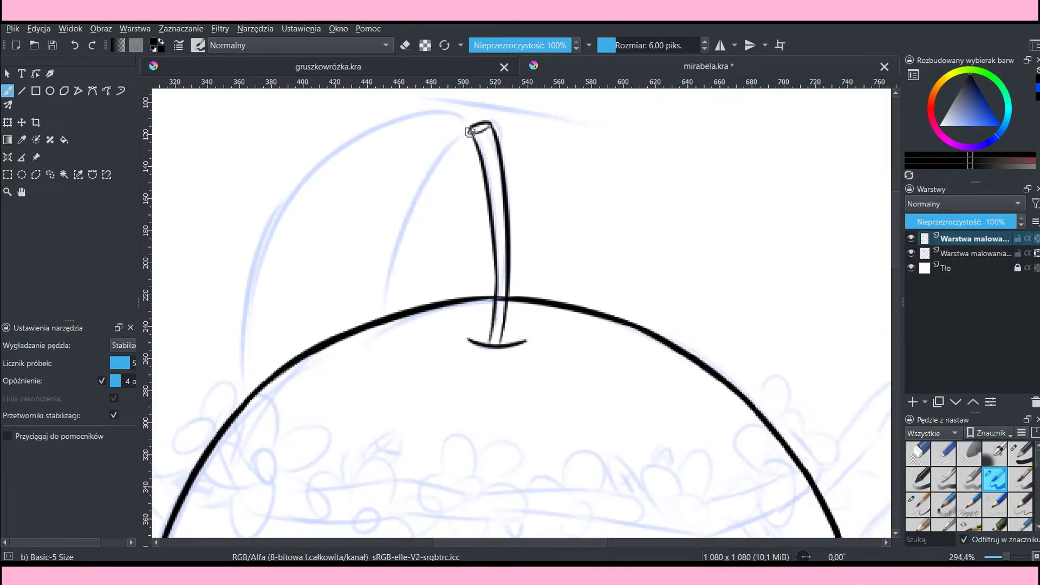
{"action": "left_click_drag", "start_coordinate": [471, 133], "coordinate": [396, 312]}
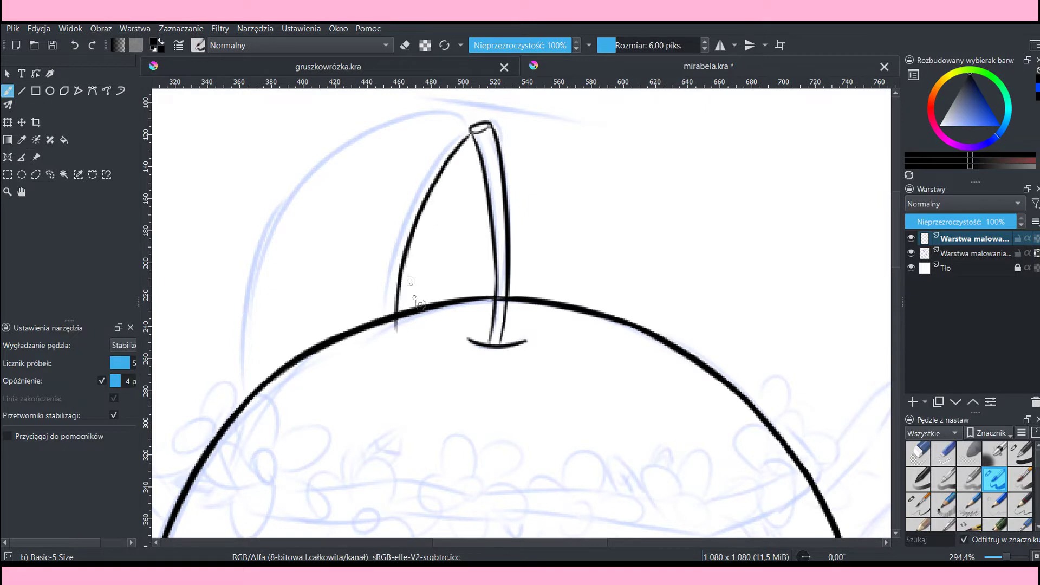
{"action": "mouse_move", "coordinate": [474, 128]}
{"action": "left_mouse_down"}
{"action": "mouse_move", "coordinate": [428, 115]}
{"action": "mouse_move", "coordinate": [347, 162]}
{"action": "mouse_move", "coordinate": [287, 284]}
{"action": "left_mouse_up"}
{"action": "left_click_drag", "start_coordinate": [301, 224], "coordinate": [282, 366]}
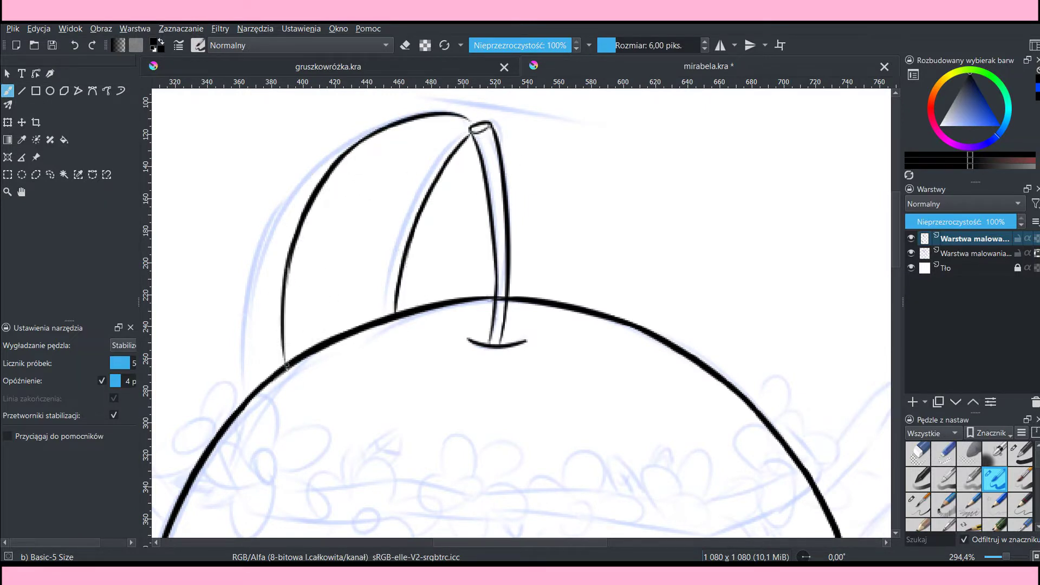
{"action": "left_click_drag", "start_coordinate": [459, 302], "coordinate": [481, 230]}
Step: Ink the outlines of the left wing and the larger right wing
{"action": "left_click_drag", "start_coordinate": [214, 162], "coordinate": [366, 206]}
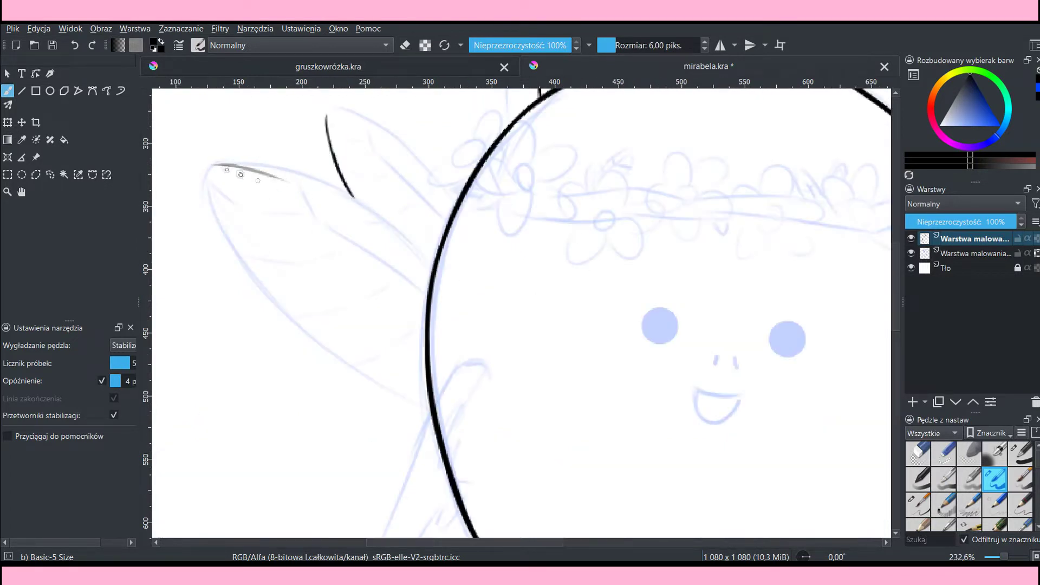
{"action": "mouse_move", "coordinate": [215, 162]}
{"action": "left_mouse_down"}
{"action": "mouse_move", "coordinate": [262, 289]}
{"action": "mouse_move", "coordinate": [431, 415]}
{"action": "left_mouse_up"}
{"action": "left_click_drag", "start_coordinate": [327, 122], "coordinate": [345, 110]}
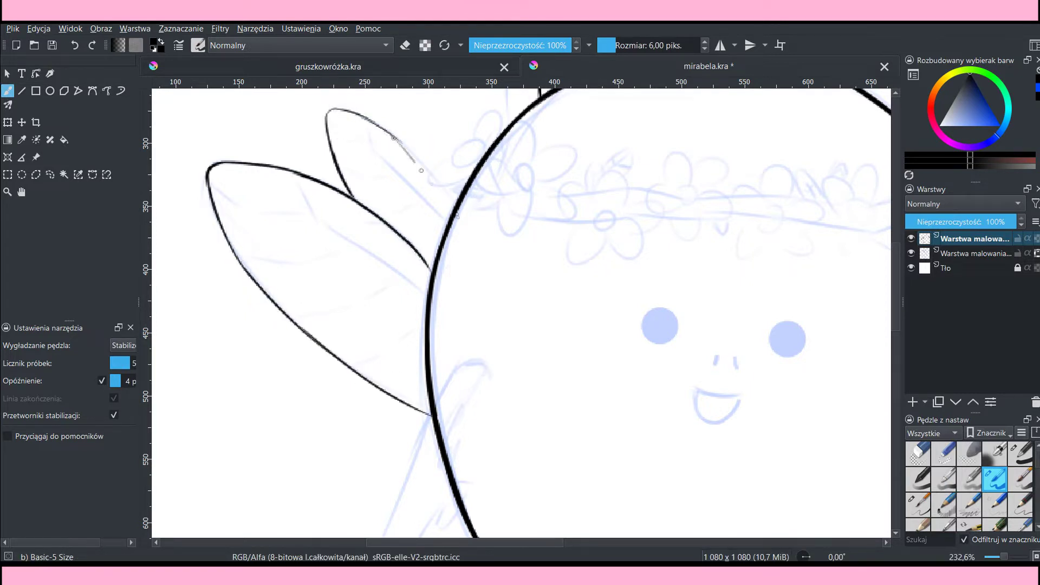
{"action": "left_click_drag", "start_coordinate": [425, 203], "coordinate": [510, 189]}
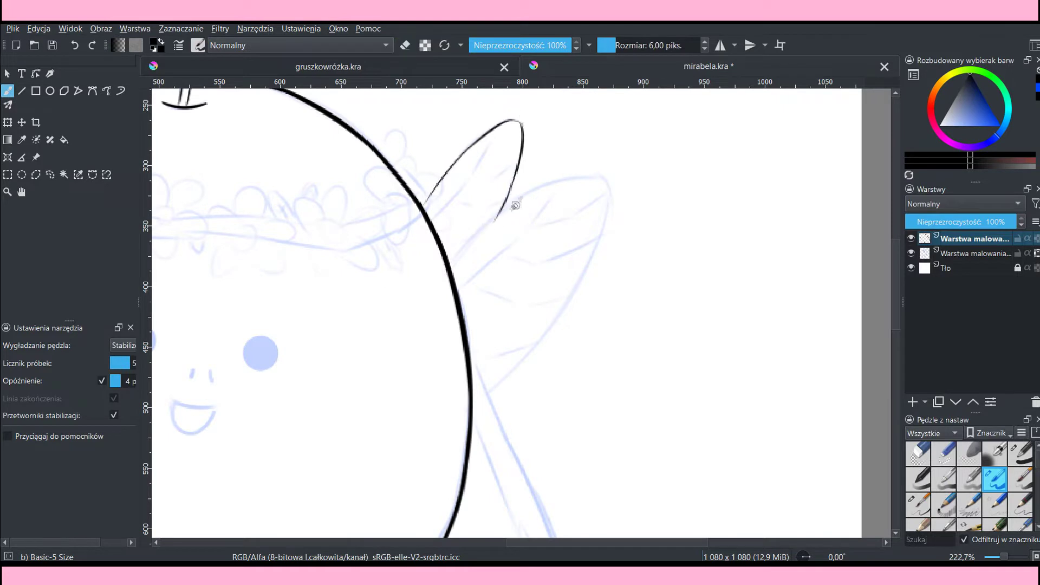
{"action": "mouse_move", "coordinate": [450, 263]}
{"action": "left_mouse_down"}
{"action": "mouse_move", "coordinate": [536, 340]}
{"action": "mouse_move", "coordinate": [506, 371]}
{"action": "left_mouse_up"}
Step: Add veins and an inner tip curve inside the wings
{"action": "scroll", "coordinate": [507, 371], "scroll_direction": "up", "scroll_amount": 2}
{"action": "left_click_drag", "start_coordinate": [327, 116], "coordinate": [444, 264]}
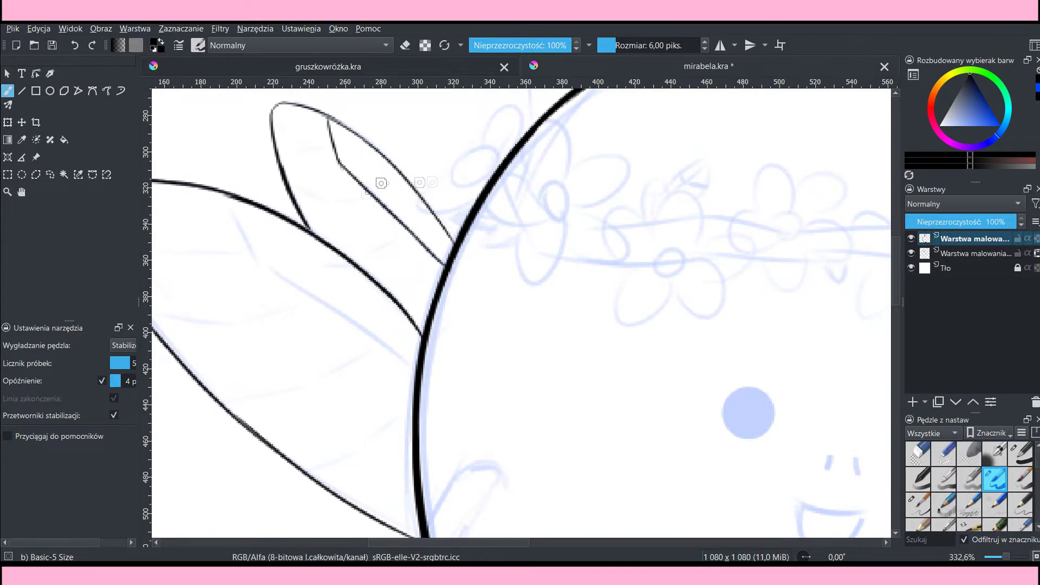
{"action": "left_click_drag", "start_coordinate": [273, 115], "coordinate": [333, 148]}
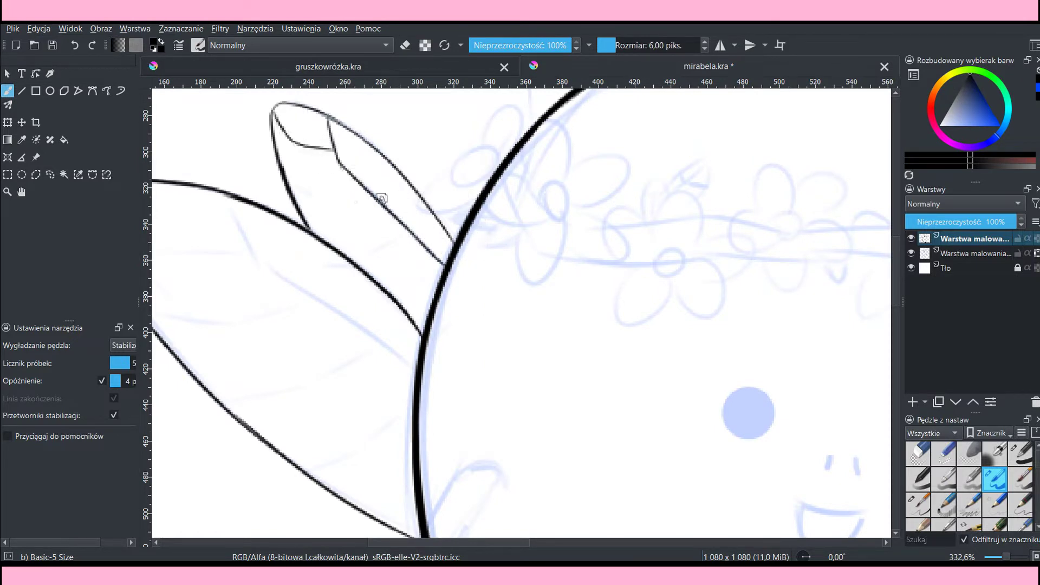
{"action": "scroll", "coordinate": [341, 200], "scroll_direction": "up", "scroll_amount": 1}
{"action": "mouse_move", "coordinate": [378, 222]}
{"action": "left_mouse_down"}
{"action": "mouse_move", "coordinate": [540, 185]}
{"action": "mouse_move", "coordinate": [566, 160]}
{"action": "left_mouse_up"}
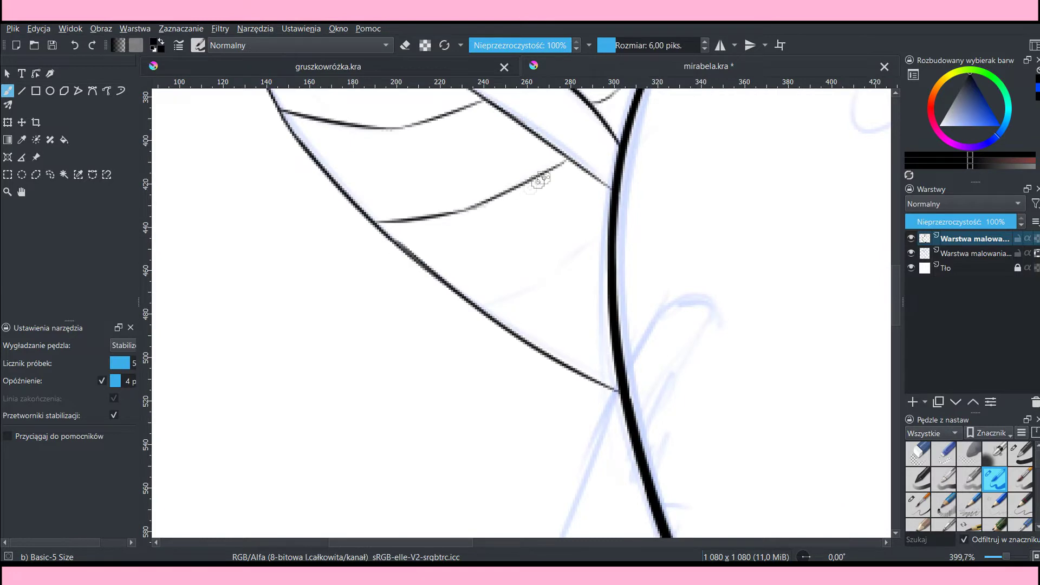
{"action": "scroll", "coordinate": [637, 245], "scroll_direction": "down", "scroll_amount": 2}
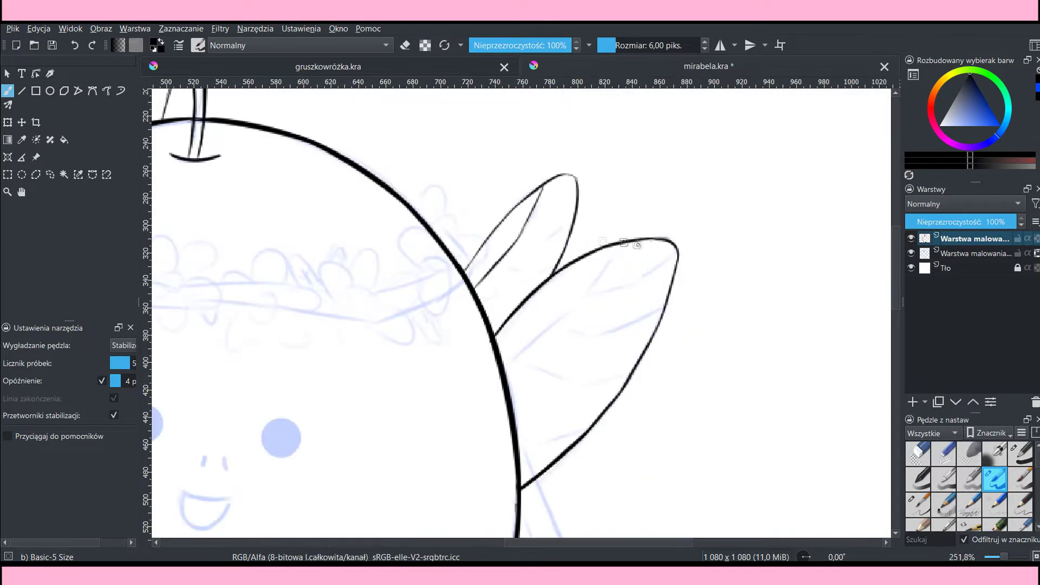
Step: Ink the left arm's outer and inner edges with twig-like fingers, redoing one stray stroke
{"action": "scroll", "coordinate": [548, 211], "scroll_direction": "down", "scroll_amount": 2}
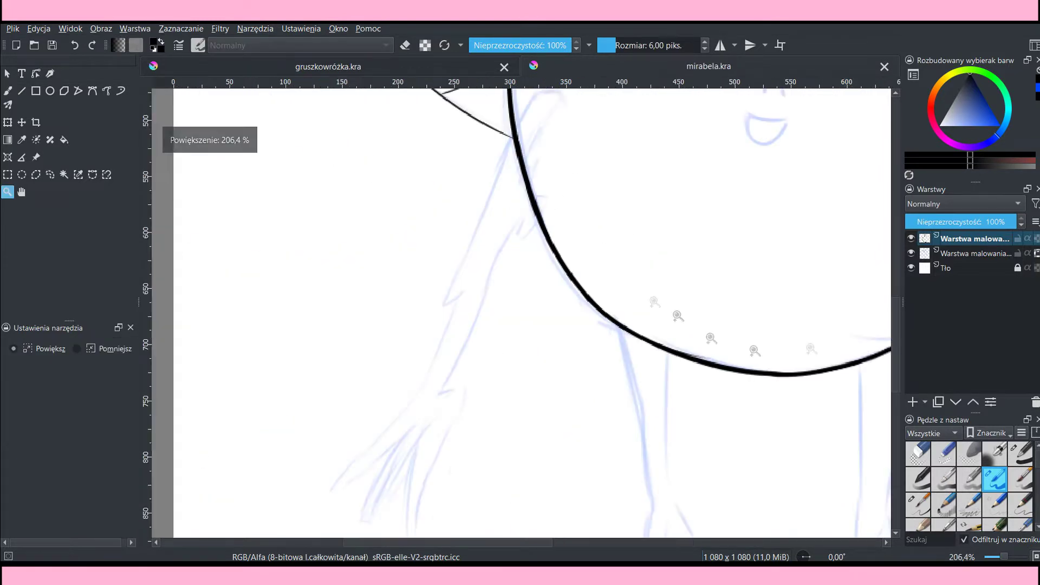
{"action": "left_click_drag", "start_coordinate": [549, 193], "coordinate": [469, 341]}
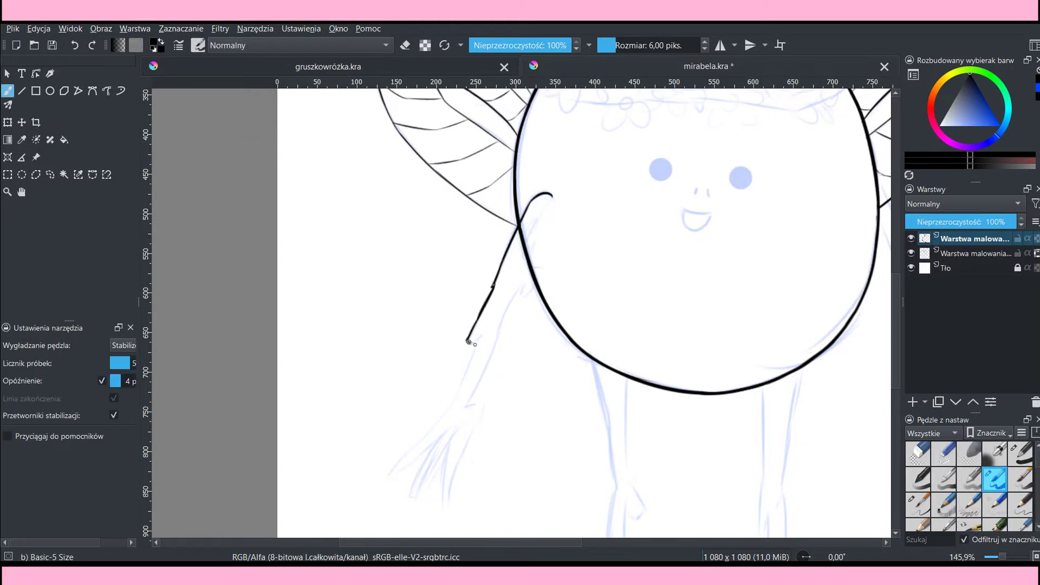
{"action": "left_click_drag", "start_coordinate": [449, 404], "coordinate": [448, 442]}
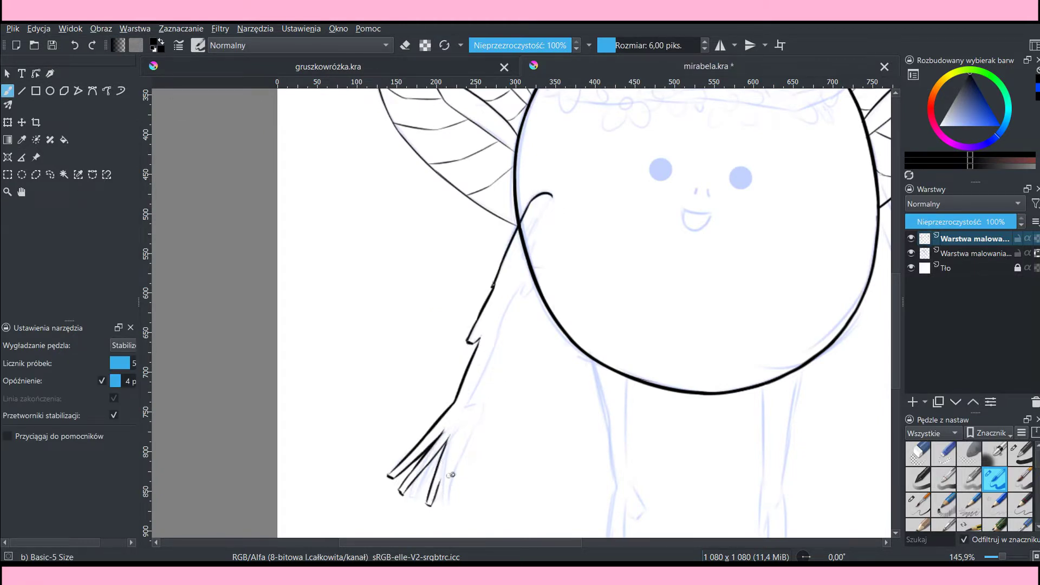
{"action": "left_click_drag", "start_coordinate": [469, 406], "coordinate": [538, 249]}
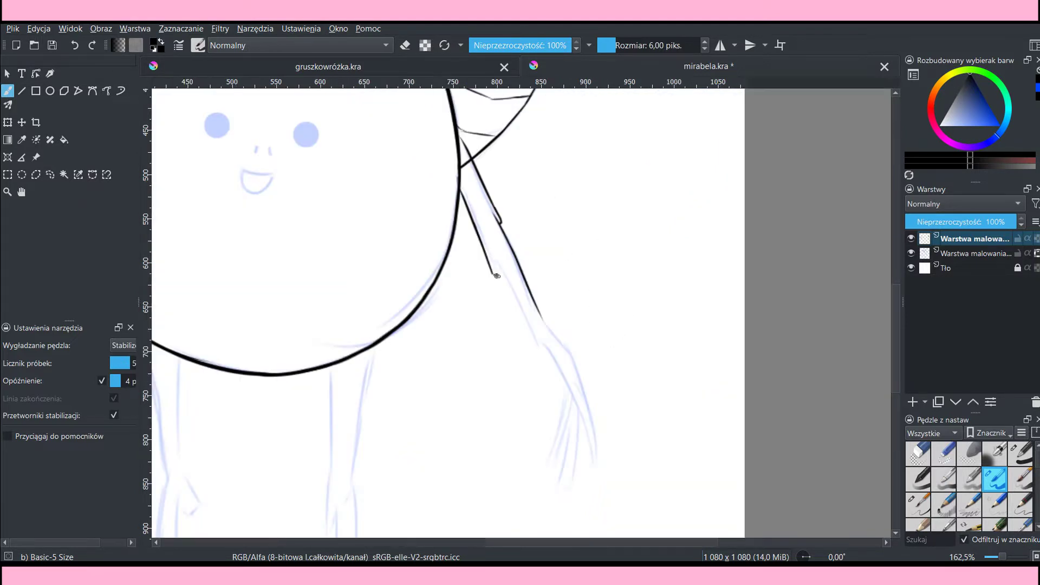
{"action": "key", "text": "ctrl+z"}
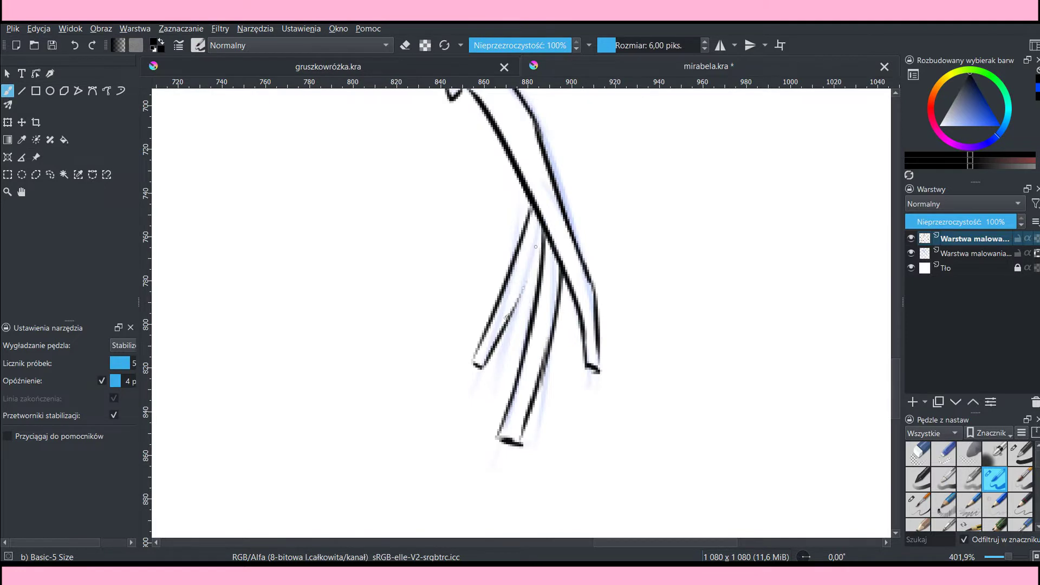
{"action": "left_click_drag", "start_coordinate": [512, 321], "coordinate": [542, 228]}
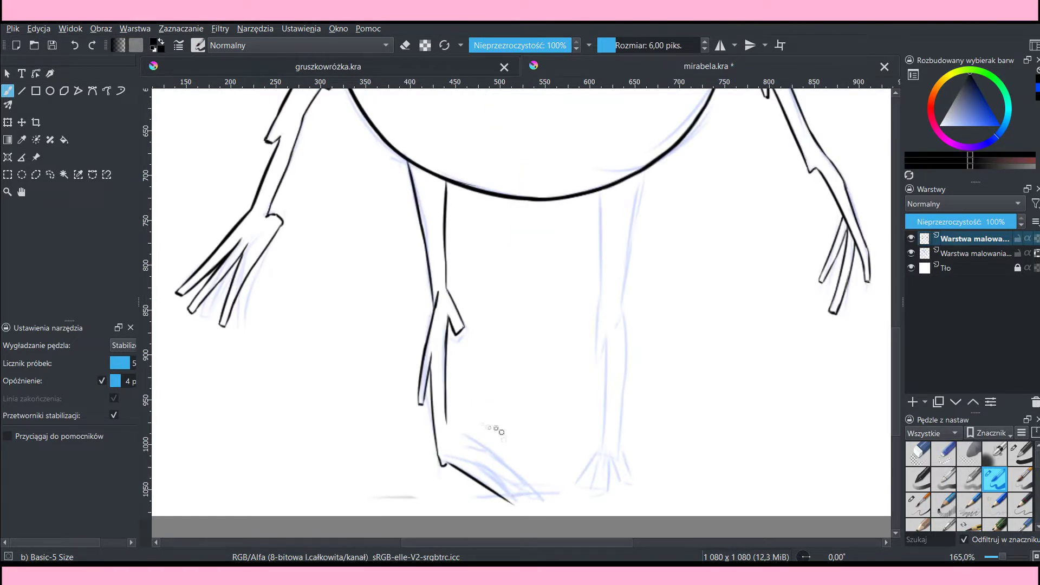
Step: Ink the foot and right leg, then add petals to the first crown flower
{"action": "left_click_drag", "start_coordinate": [445, 445], "coordinate": [521, 504]}
{"action": "left_click_drag", "start_coordinate": [602, 191], "coordinate": [601, 452]}
{"action": "left_click_drag", "start_coordinate": [635, 228], "coordinate": [642, 175]}
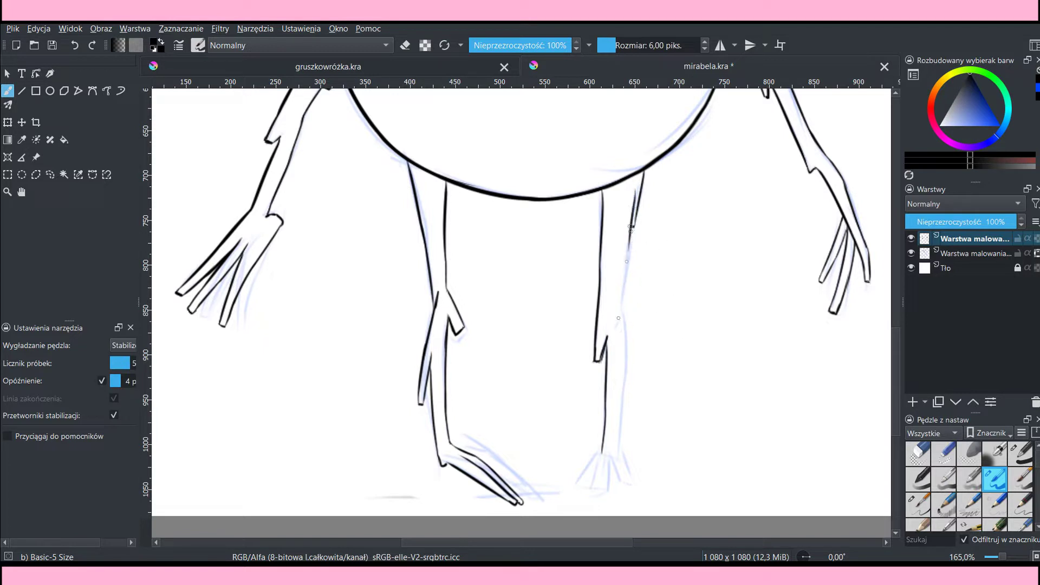
{"action": "mouse_move", "coordinate": [461, 258]}
{"action": "left_mouse_down"}
{"action": "mouse_move", "coordinate": [454, 298]}
{"action": "mouse_move", "coordinate": [490, 276]}
{"action": "mouse_move", "coordinate": [451, 271]}
{"action": "left_mouse_up"}
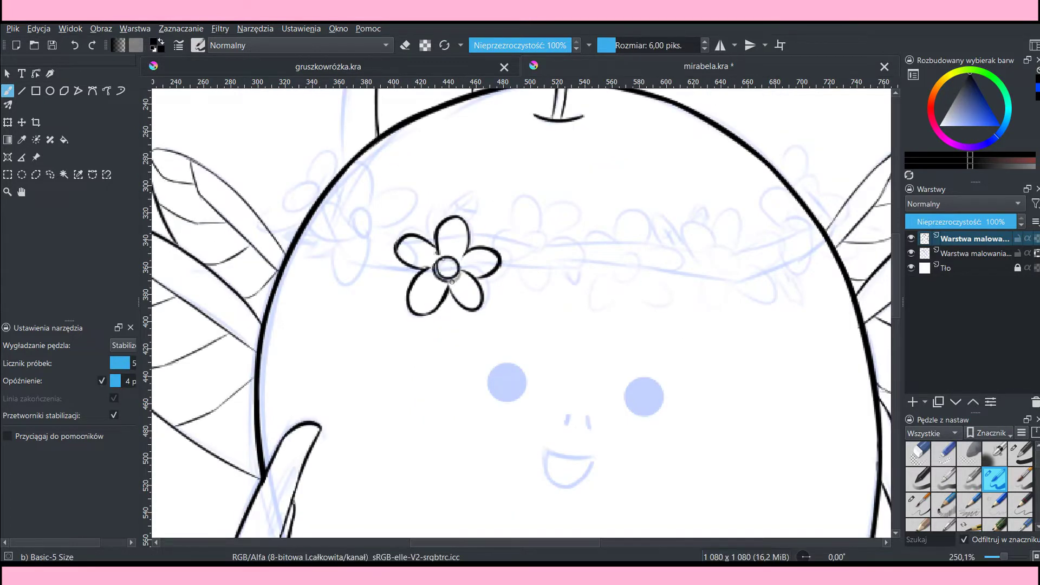
Step: Remove the first flower's centre and add second and third crown flowers plus a left-end one
{"action": "key", "text": "ctrl+z"}
{"action": "left_click_drag", "start_coordinate": [541, 227], "coordinate": [545, 234]}
{"action": "mouse_move", "coordinate": [617, 238]}
{"action": "left_mouse_down"}
{"action": "mouse_move", "coordinate": [644, 249]}
{"action": "mouse_move", "coordinate": [598, 264]}
{"action": "left_mouse_up"}
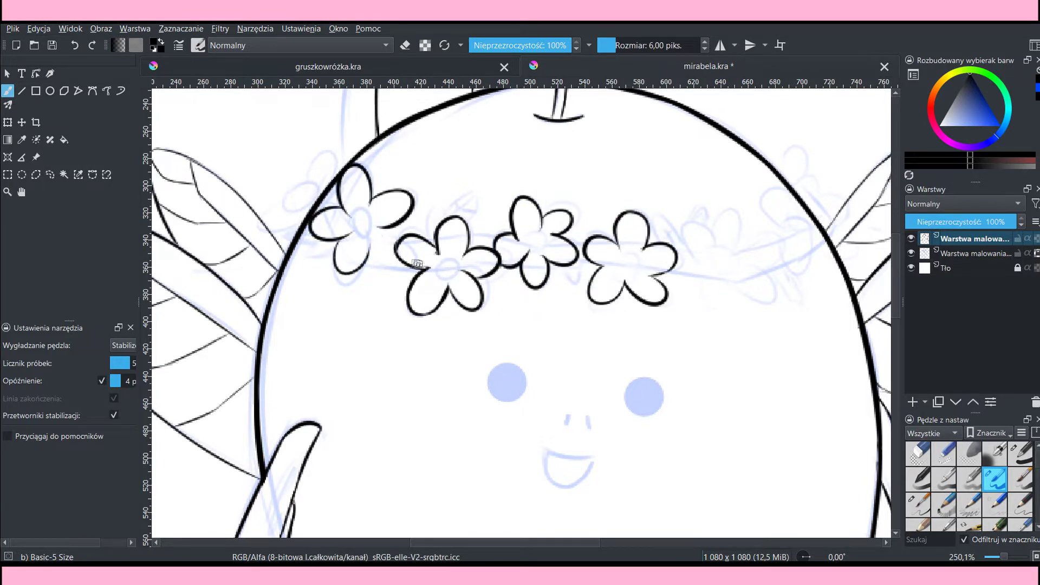
{"action": "left_click_drag", "start_coordinate": [377, 203], "coordinate": [368, 204]}
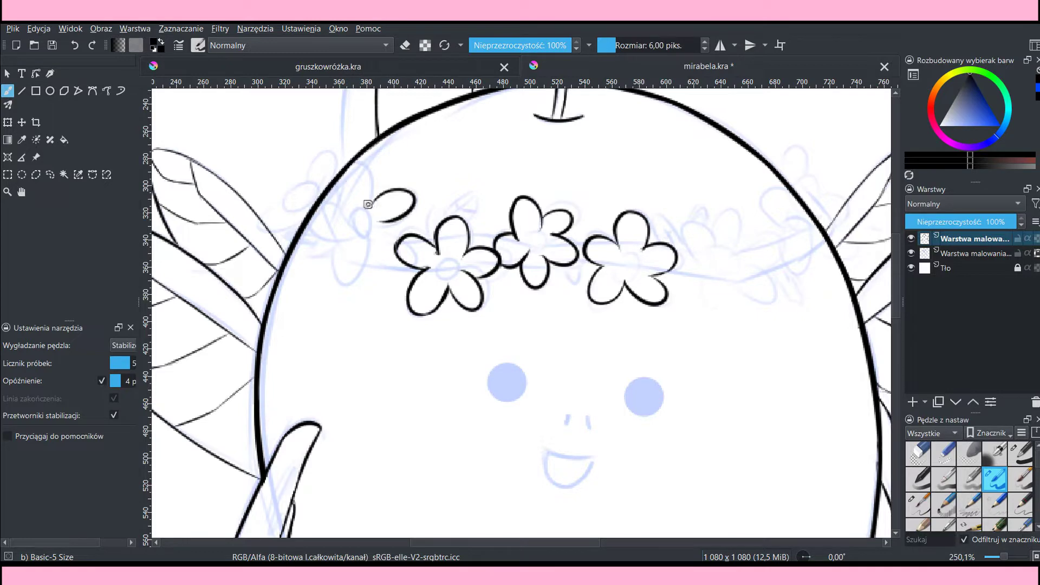
Step: Draw petals on the left-end crown flower and a petal arc beside another, redoing misdrawn strokes
{"action": "scroll", "coordinate": [374, 192], "scroll_direction": "up", "scroll_amount": 3}
{"action": "left_click_drag", "start_coordinate": [411, 251], "coordinate": [406, 301]}
{"action": "key", "text": "ctrl+z"}
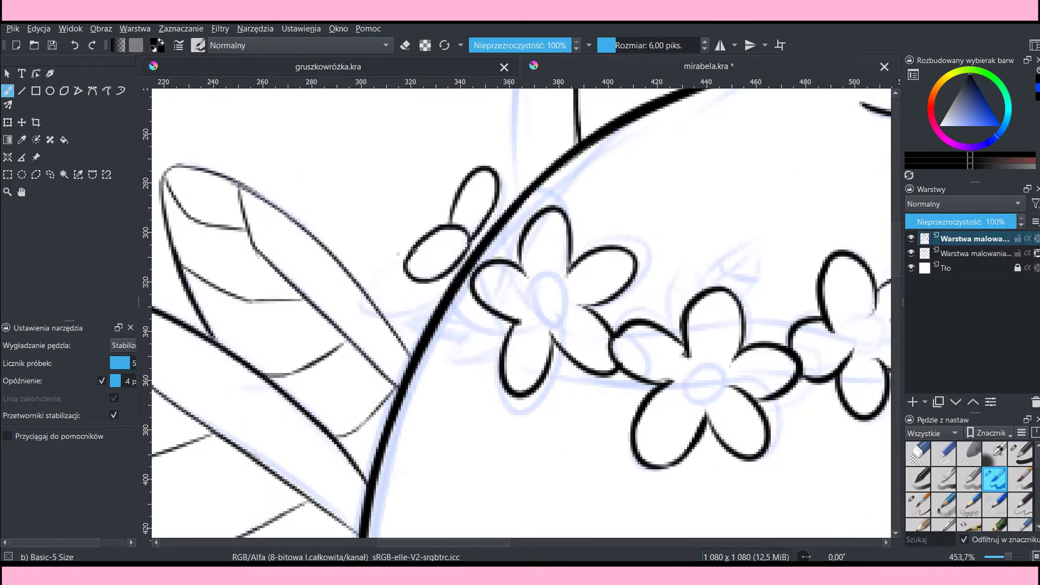
{"action": "left_click_drag", "start_coordinate": [411, 250], "coordinate": [407, 300]}
{"action": "left_click_drag", "start_coordinate": [428, 276], "coordinate": [406, 298]}
{"action": "mouse_move", "coordinate": [472, 298]}
{"action": "left_mouse_down"}
{"action": "mouse_move", "coordinate": [508, 276]}
{"action": "mouse_move", "coordinate": [487, 323]}
{"action": "mouse_move", "coordinate": [530, 341]}
{"action": "mouse_move", "coordinate": [534, 325]}
{"action": "left_mouse_up"}
{"action": "key", "text": "ctrl+z"}
{"action": "key", "text": "2"}
{"action": "left_click_drag", "start_coordinate": [476, 255], "coordinate": [575, 321]}
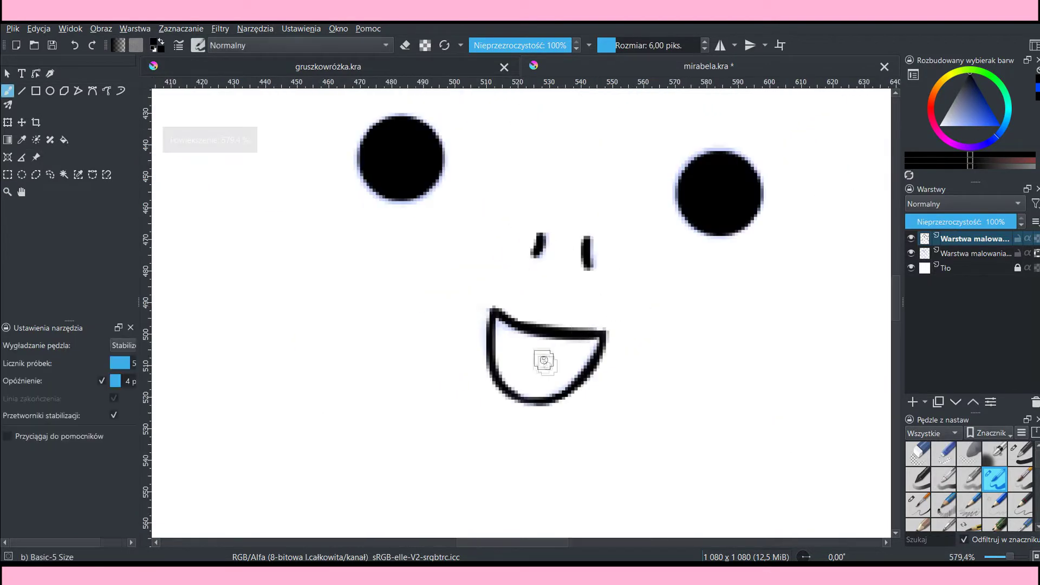
{"action": "mouse_move", "coordinate": [544, 379]}
{"action": "left_mouse_down"}
{"action": "mouse_move", "coordinate": [580, 383]}
{"action": "mouse_move", "coordinate": [558, 379]}
{"action": "mouse_move", "coordinate": [580, 325]}
{"action": "left_mouse_up"}
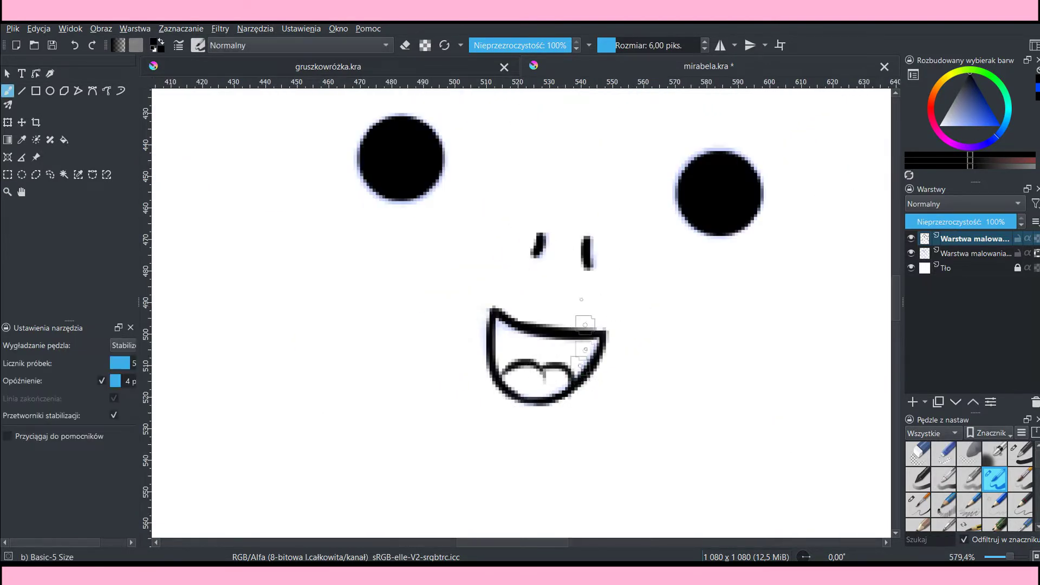
{"action": "left_click_drag", "start_coordinate": [599, 490], "coordinate": [629, 469]}
{"action": "left_click_drag", "start_coordinate": [626, 230], "coordinate": [699, 298]}
{"action": "key", "text": "b"}
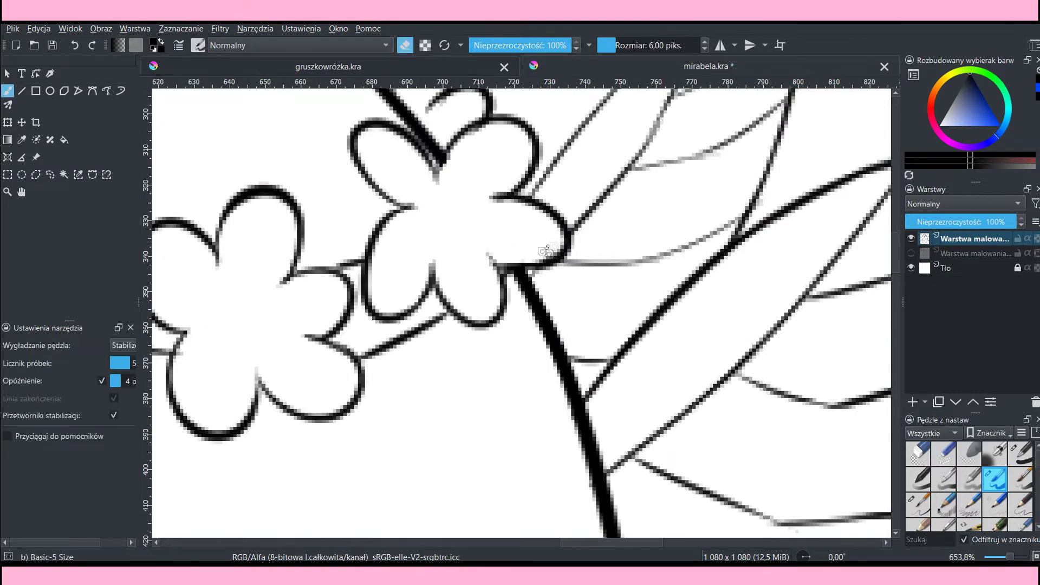
{"action": "scroll", "coordinate": [546, 250], "scroll_direction": "down", "scroll_amount": 5}
{"action": "scroll", "coordinate": [494, 301], "scroll_direction": "up", "scroll_amount": 3}
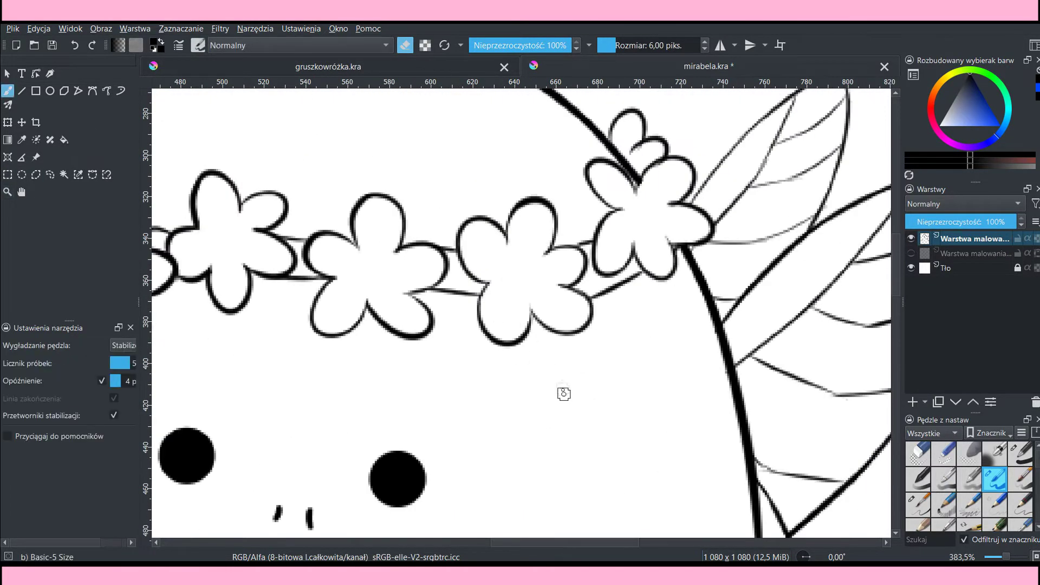
{"action": "left_click", "coordinate": [7, 191]}
{"action": "scroll", "coordinate": [542, 369], "scroll_direction": "down", "scroll_amount": 5}
{"action": "scroll", "coordinate": [552, 325], "scroll_direction": "up", "scroll_amount": 5}
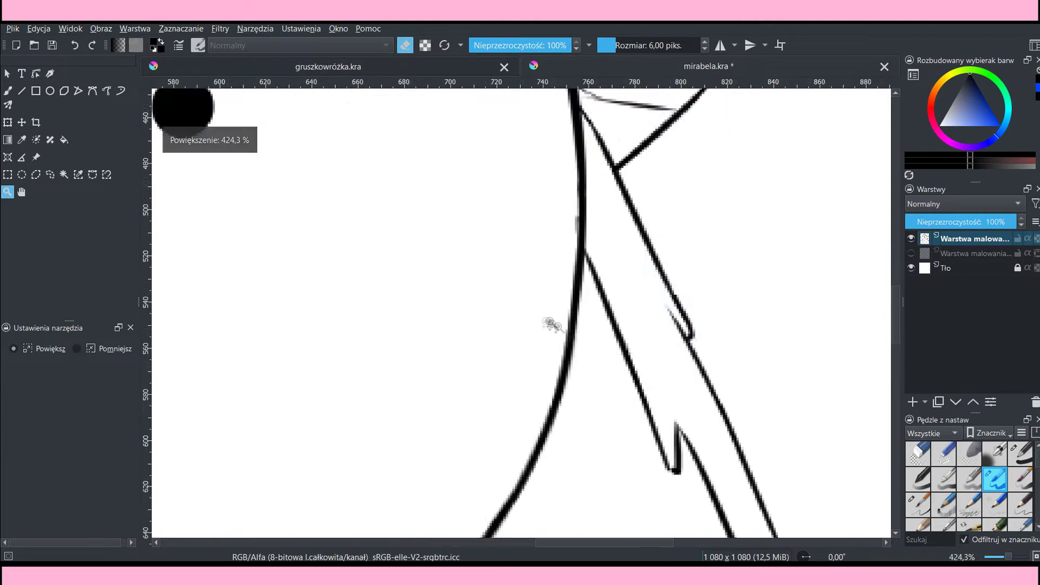
{"action": "scroll", "coordinate": [547, 282], "scroll_direction": "down", "scroll_amount": 2}
{"action": "key", "text": "b"}
{"action": "key", "text": "z"}
{"action": "scroll", "coordinate": [544, 256], "scroll_direction": "down", "scroll_amount": 5}
{"action": "scroll", "coordinate": [639, 360], "scroll_direction": "up", "scroll_amount": 3}
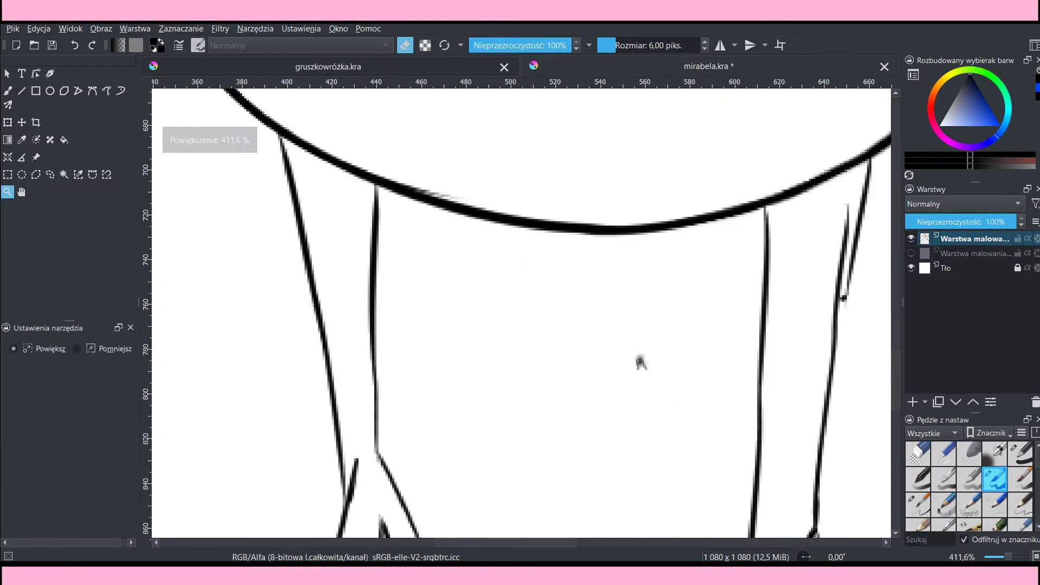
{"action": "scroll", "coordinate": [573, 378], "scroll_direction": "down", "scroll_amount": 2}
{"action": "scroll", "coordinate": [514, 390], "scroll_direction": "up", "scroll_amount": 5}
{"action": "key", "text": "b"}
{"action": "scroll", "coordinate": [515, 393], "scroll_direction": "down", "scroll_amount": 2}
{"action": "key", "text": "e"}
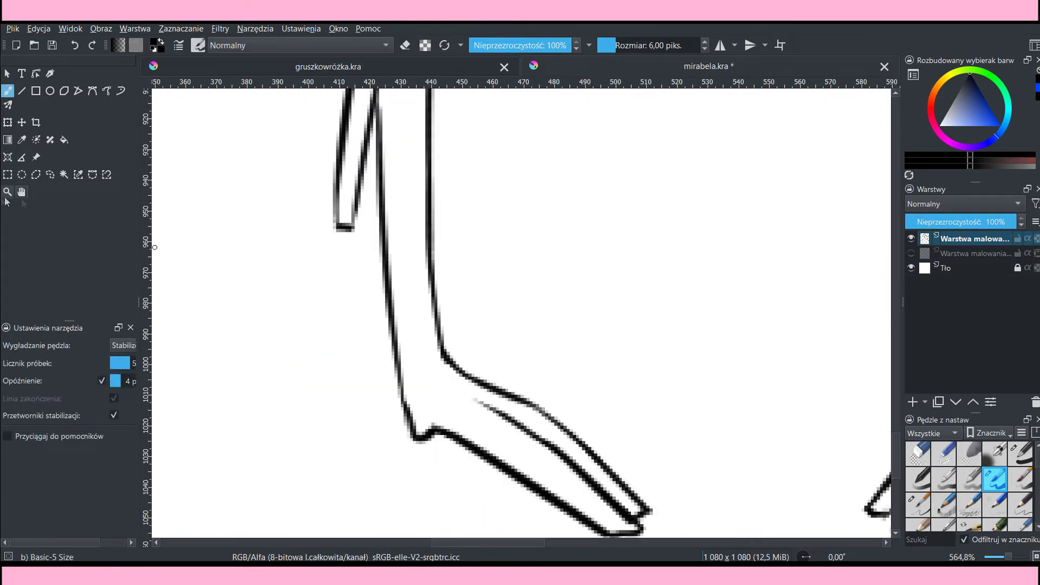
{"action": "key", "text": "z"}
{"action": "scroll", "coordinate": [568, 240], "scroll_direction": "down", "scroll_amount": 2}
{"action": "scroll", "coordinate": [523, 233], "scroll_direction": "down", "scroll_amount": 1}
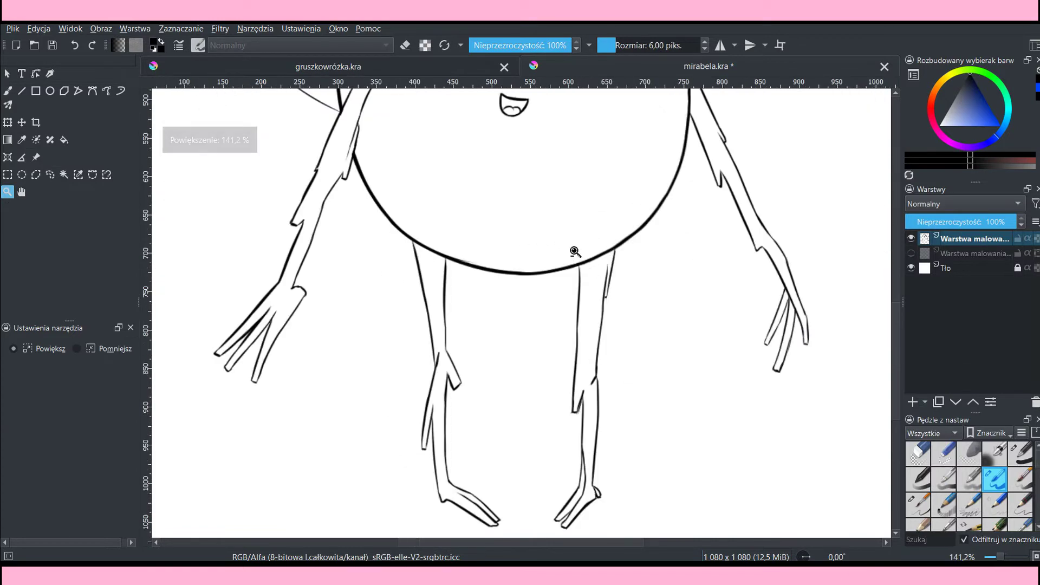
{"action": "scroll", "coordinate": [570, 249], "scroll_direction": "down", "scroll_amount": 1}
{"action": "scroll", "coordinate": [544, 238], "scroll_direction": "down", "scroll_amount": 1}
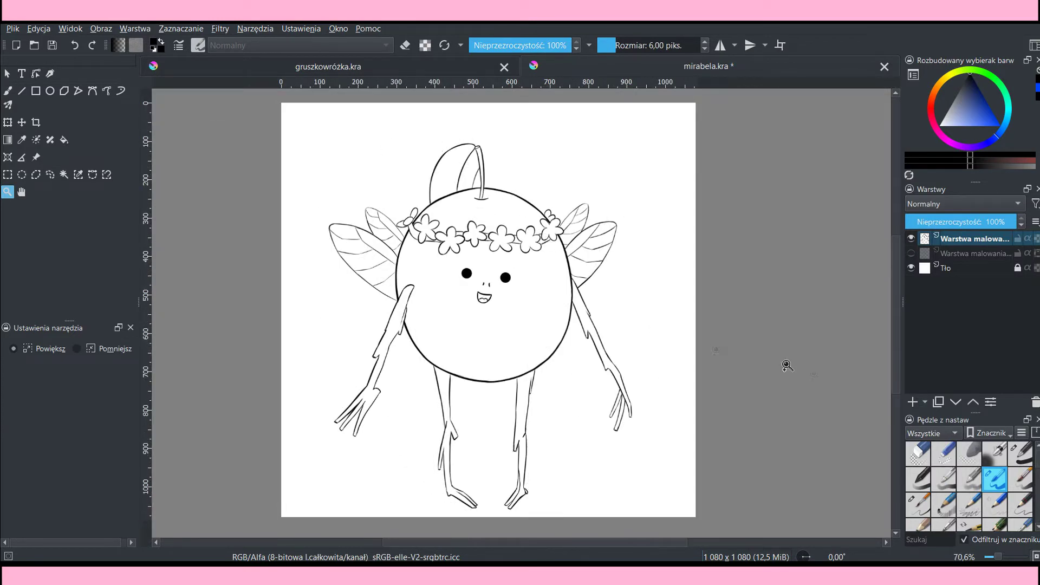
Step: Duplicate the line-art layer and hide the original
{"action": "right_click", "coordinate": [970, 240]}
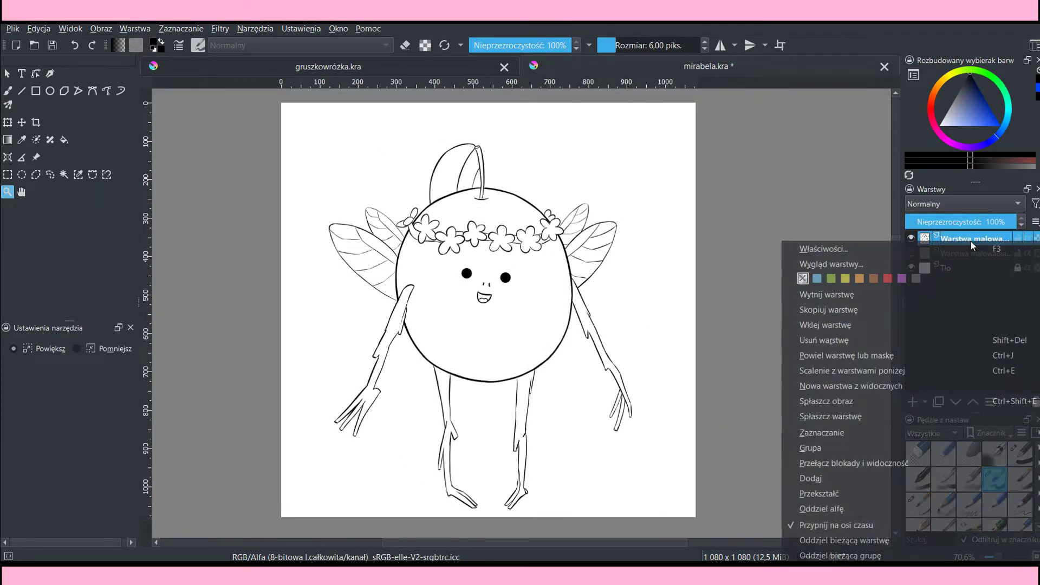
{"action": "left_click", "coordinate": [873, 357]}
{"action": "left_click", "coordinate": [912, 253]}
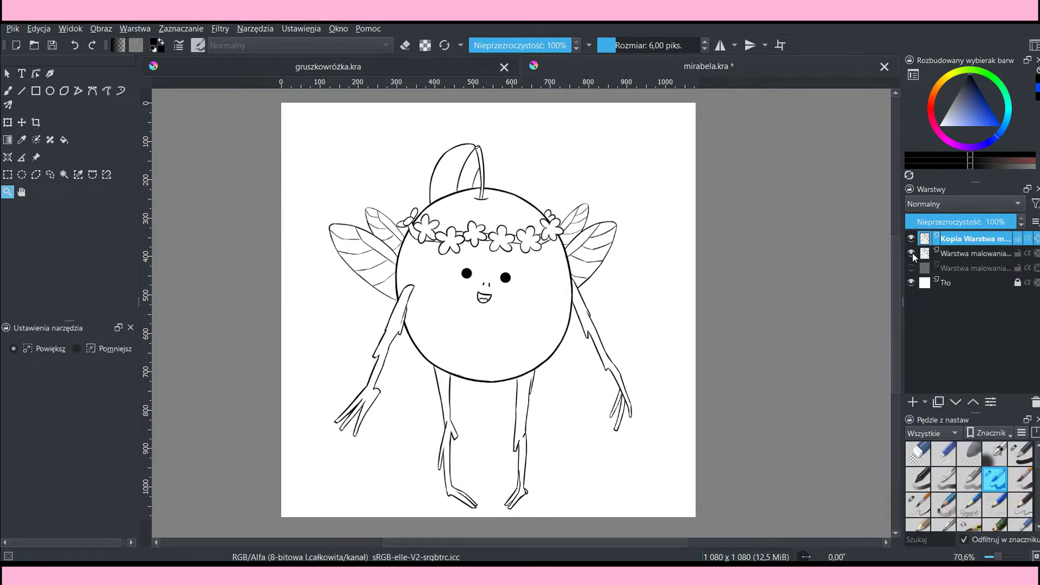
Step: Put the original line art into a new group, Grupa 3, removing the extra layer inside
{"action": "left_click", "coordinate": [978, 253]}
{"action": "right_click", "coordinate": [978, 252]}
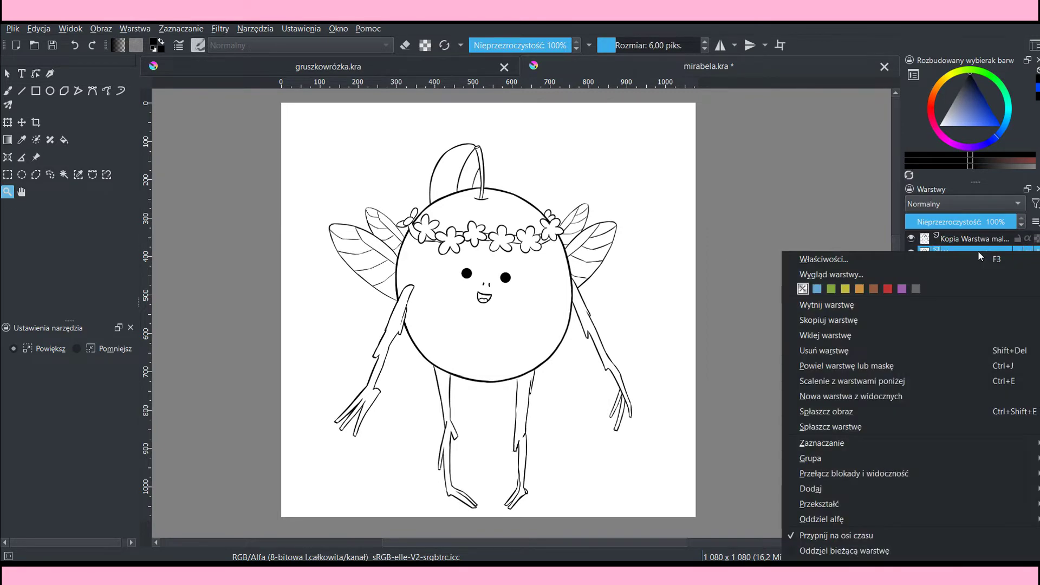
{"action": "left_click", "coordinate": [730, 465]}
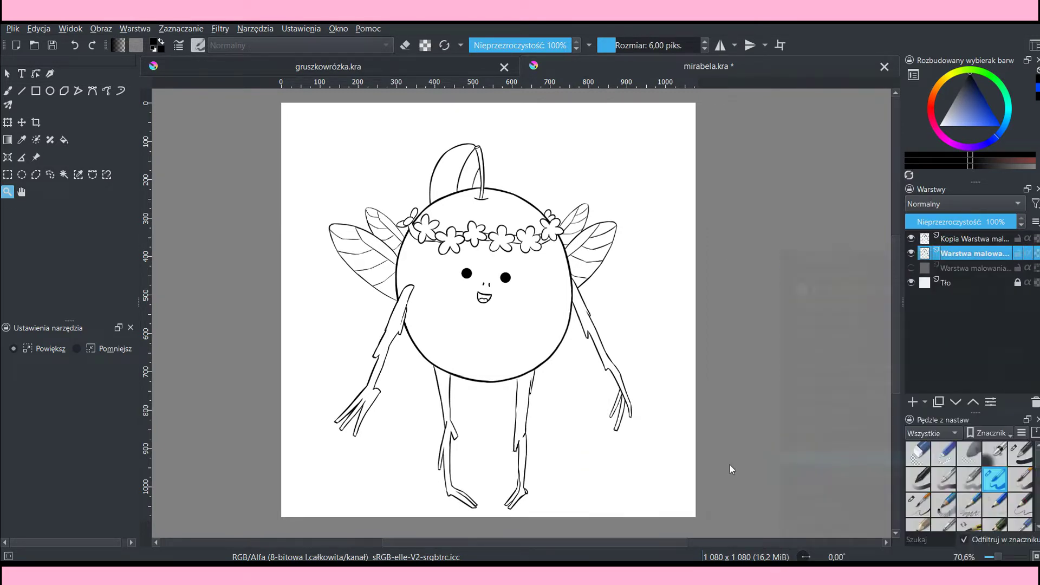
{"action": "left_click", "coordinate": [912, 402]}
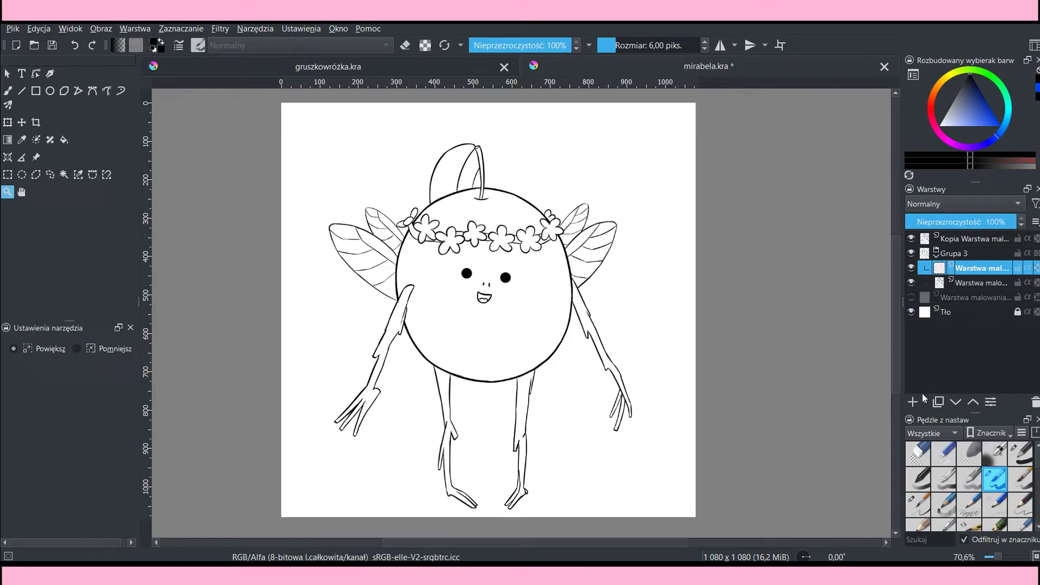
{"action": "key", "text": "ctrl+z"}
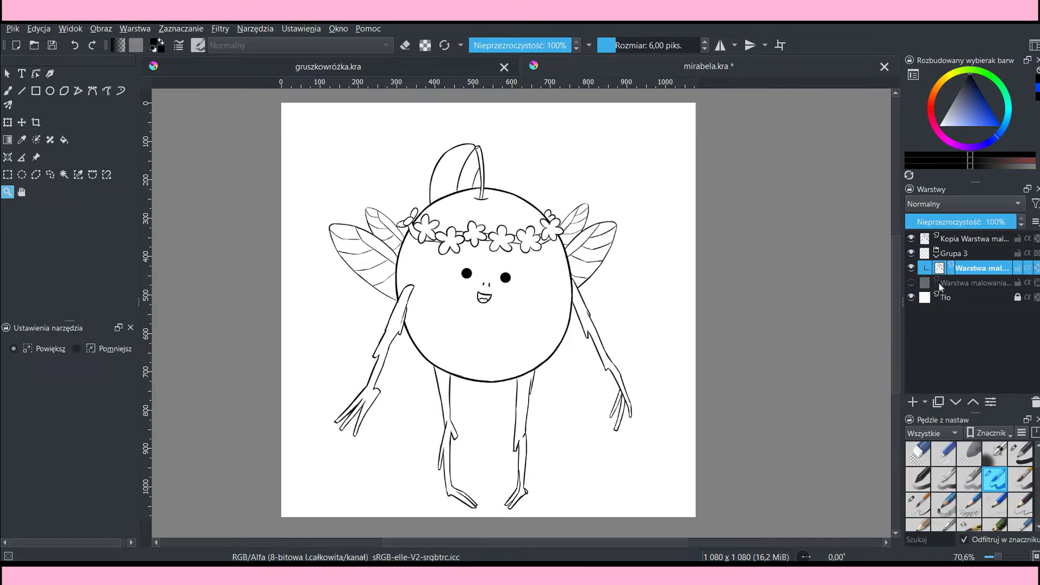
{"action": "left_click", "coordinate": [928, 321]}
{"action": "left_click", "coordinate": [916, 269]}
{"action": "left_click_drag", "start_coordinate": [294, 159], "coordinate": [710, 512]}
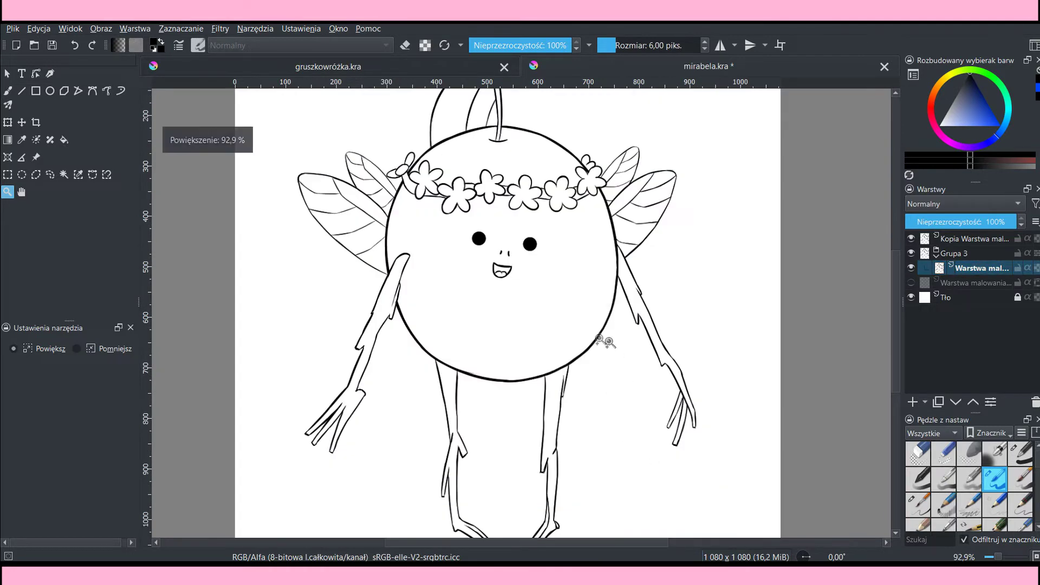
Step: Make fills grow by a couple of pixels and fill the head and face yellow
{"action": "key", "text": "b"}
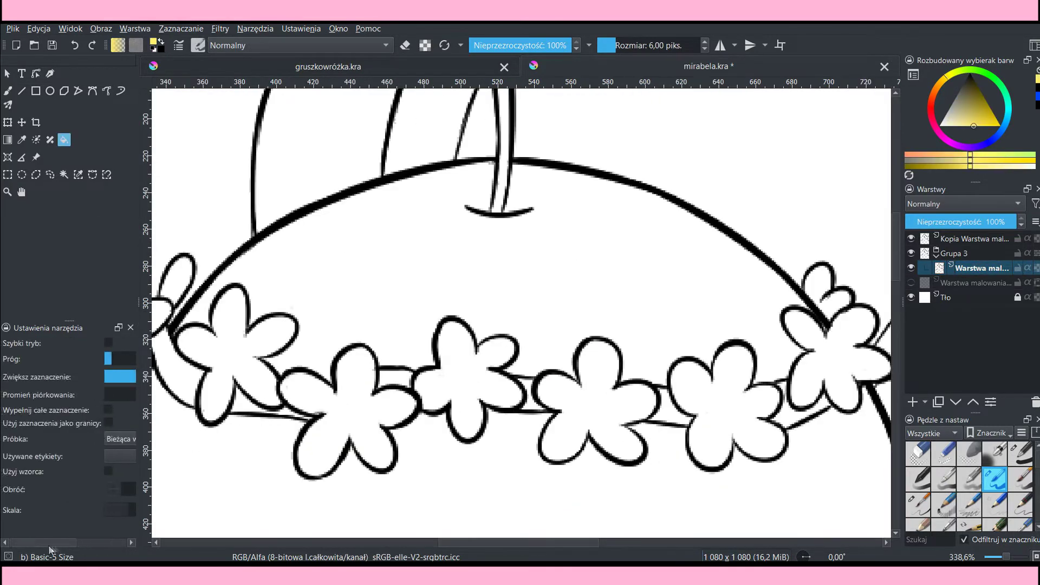
{"action": "left_click_drag", "start_coordinate": [70, 376], "coordinate": [276, 379]}
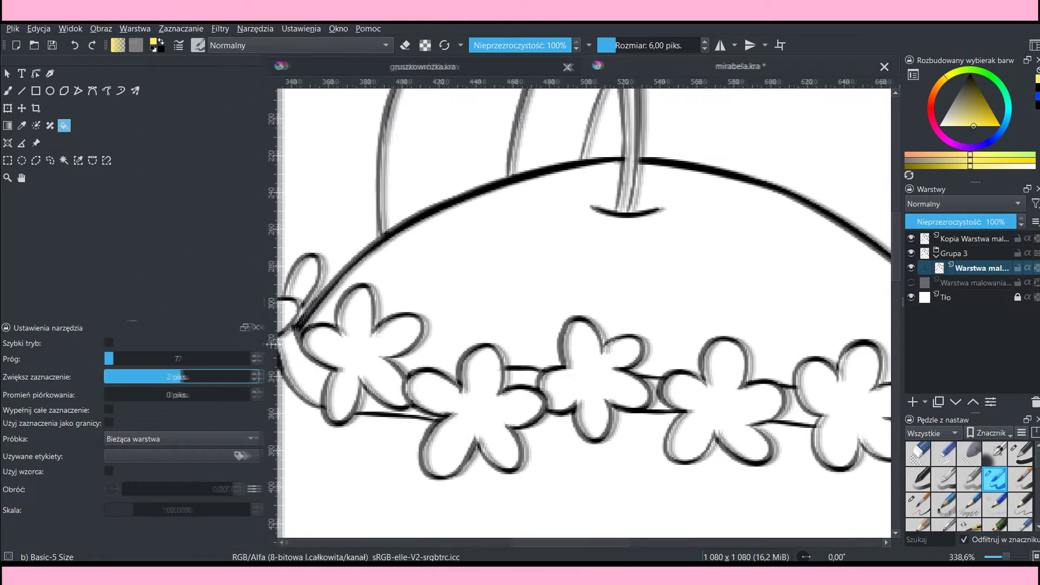
{"action": "left_click", "coordinate": [516, 329]}
{"action": "key", "text": "z"}
{"action": "left_click_drag", "start_coordinate": [523, 158], "coordinate": [611, 251]}
{"action": "scroll", "coordinate": [575, 433], "scroll_direction": "down", "scroll_amount": 3}
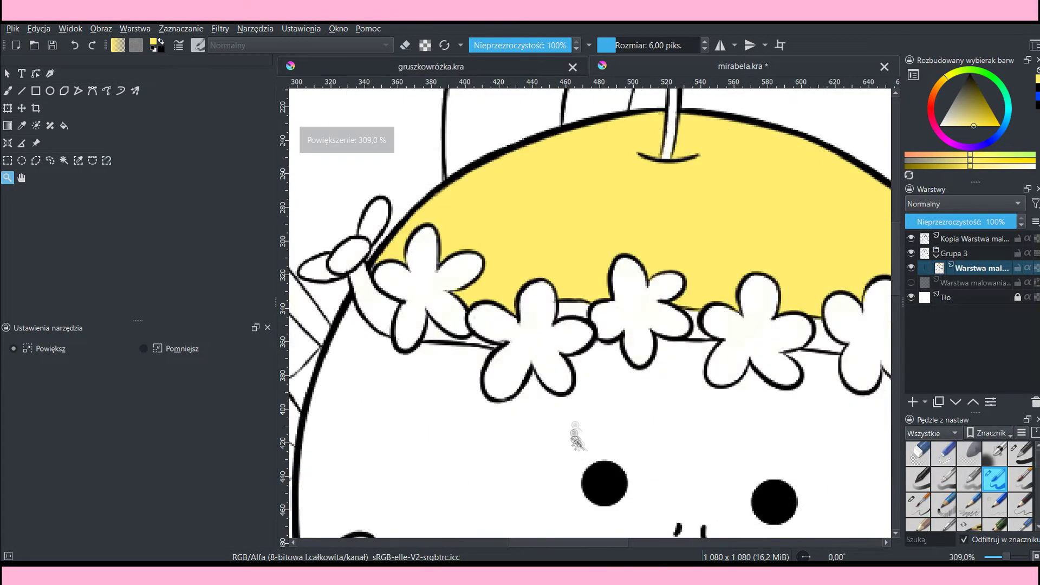
{"action": "scroll", "coordinate": [575, 434], "scroll_direction": "down", "scroll_amount": 3}
{"action": "left_click_drag", "start_coordinate": [277, 303], "coordinate": [117, 303]}
{"action": "key", "text": "f"}
{"action": "left_click", "coordinate": [383, 320]}
Step: Fill the leaf green and the stem yellow-green
{"action": "key", "text": "z"}
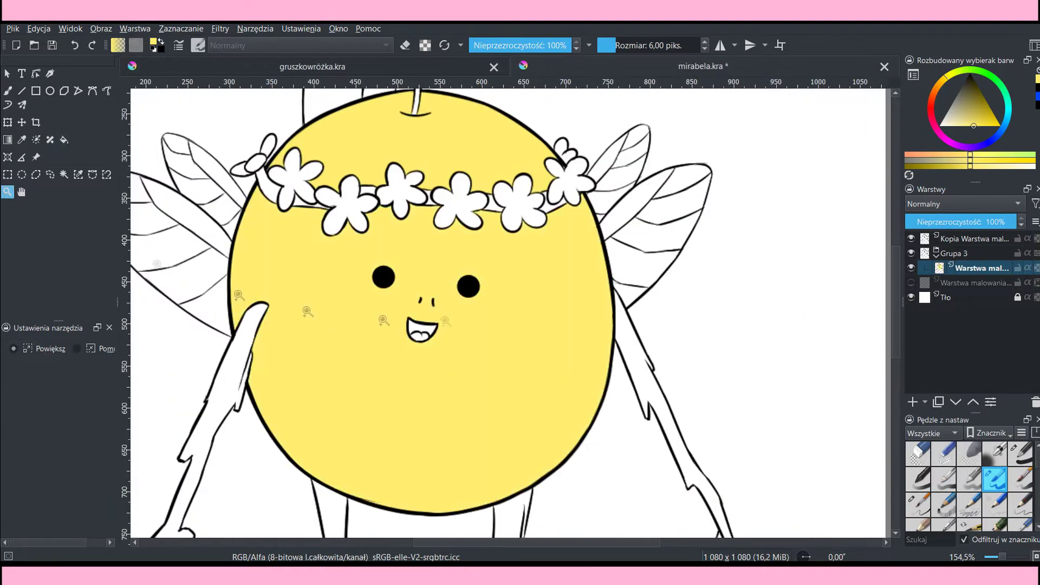
{"action": "scroll", "coordinate": [384, 320], "scroll_direction": "down", "scroll_amount": 2}
{"action": "key", "text": "f"}
{"action": "left_click", "coordinate": [444, 152]}
{"action": "left_click", "coordinate": [479, 140]}
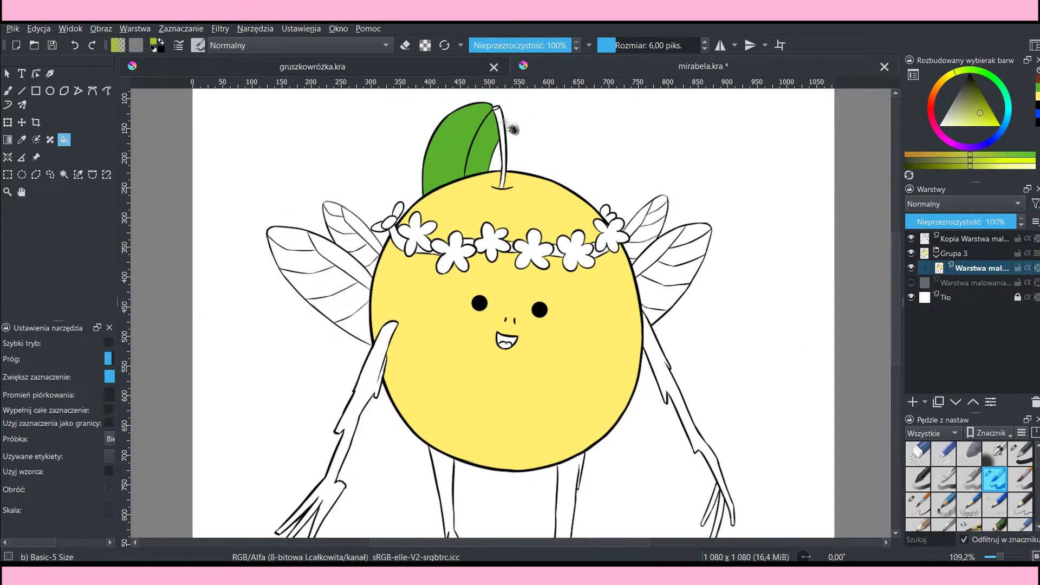
{"action": "left_click", "coordinate": [502, 151]}
Step: Fill both arms, the right-hand fingers, both legs and the right foot brown
{"action": "key", "text": "b"}
{"action": "scroll", "coordinate": [390, 126], "scroll_direction": "up", "scroll_amount": 7}
{"action": "scroll", "coordinate": [390, 126], "scroll_direction": "down", "scroll_amount": 7}
{"action": "left_click", "coordinate": [947, 86]}
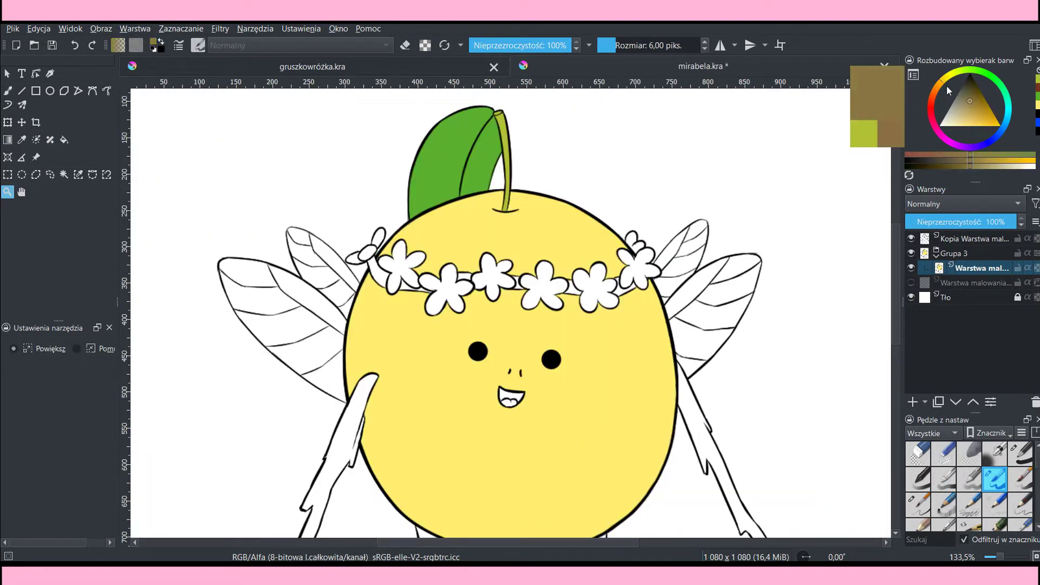
{"action": "key", "text": "f"}
{"action": "scroll", "coordinate": [434, 369], "scroll_direction": "down", "scroll_amount": 1}
{"action": "left_click", "coordinate": [430, 369]}
{"action": "scroll", "coordinate": [897, 318], "scroll_direction": "down", "scroll_amount": 3}
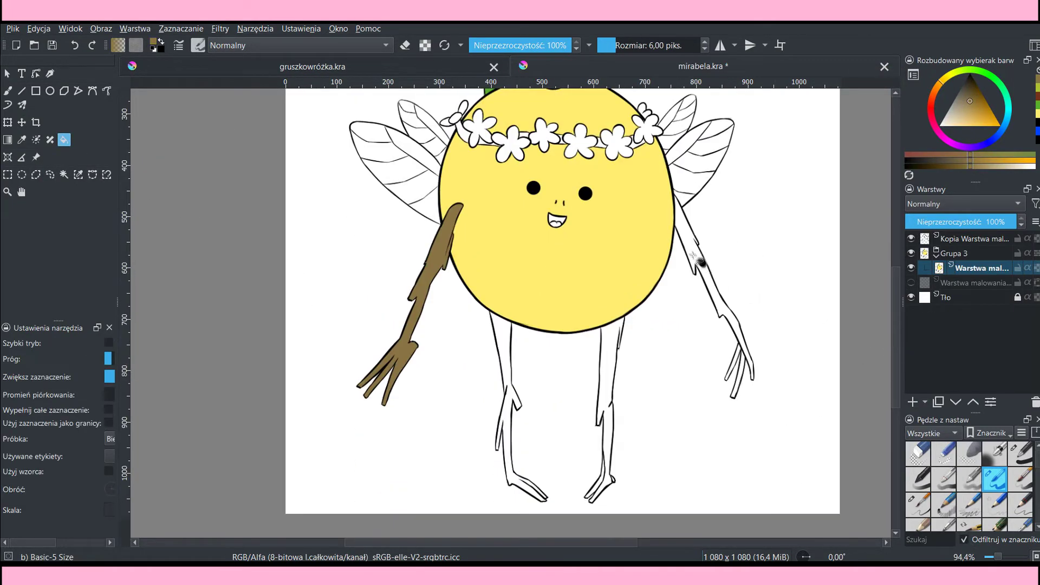
{"action": "left_click", "coordinate": [697, 260]}
{"action": "left_click", "coordinate": [742, 359]}
{"action": "left_click", "coordinate": [614, 379]}
{"action": "left_click", "coordinate": [508, 352]}
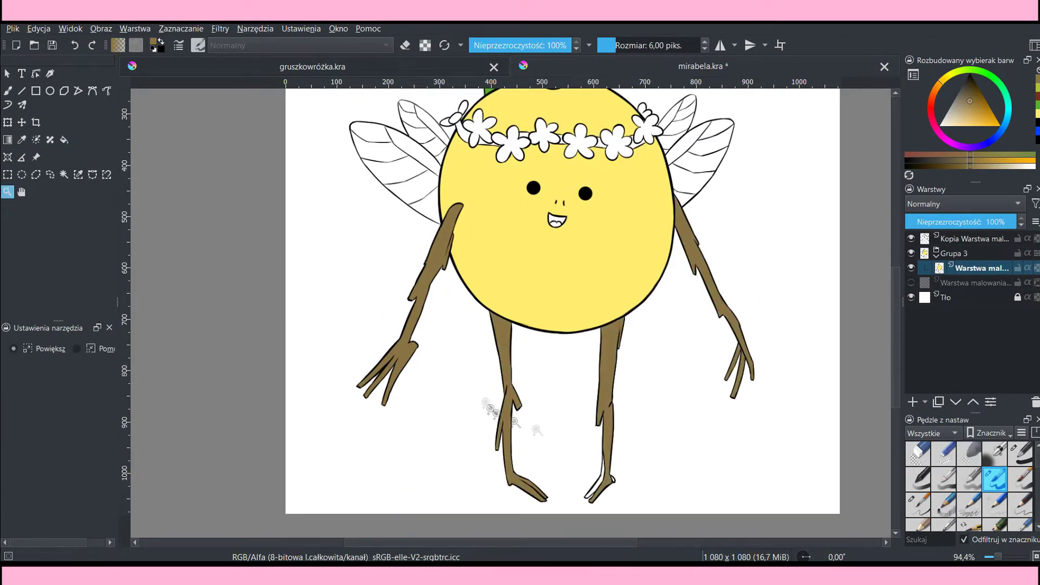
{"action": "scroll", "coordinate": [487, 406], "scroll_direction": "up", "scroll_amount": 5}
{"action": "left_click", "coordinate": [527, 335]}
{"action": "left_click", "coordinate": [556, 377]}
Step: Alternate fill and brush to work on the crown band and touch up the flowers
{"action": "key", "text": "b"}
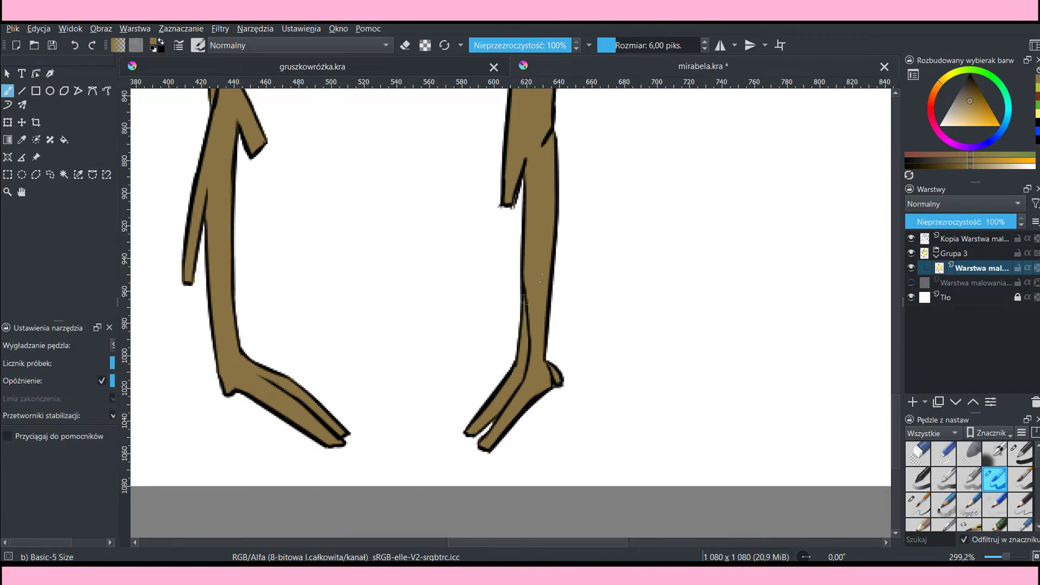
{"action": "scroll", "coordinate": [442, 251], "scroll_direction": "down", "scroll_amount": 1}
{"action": "scroll", "coordinate": [506, 244], "scroll_direction": "down", "scroll_amount": 3}
{"action": "scroll", "coordinate": [507, 243], "scroll_direction": "up", "scroll_amount": 5}
{"action": "key", "text": "f"}
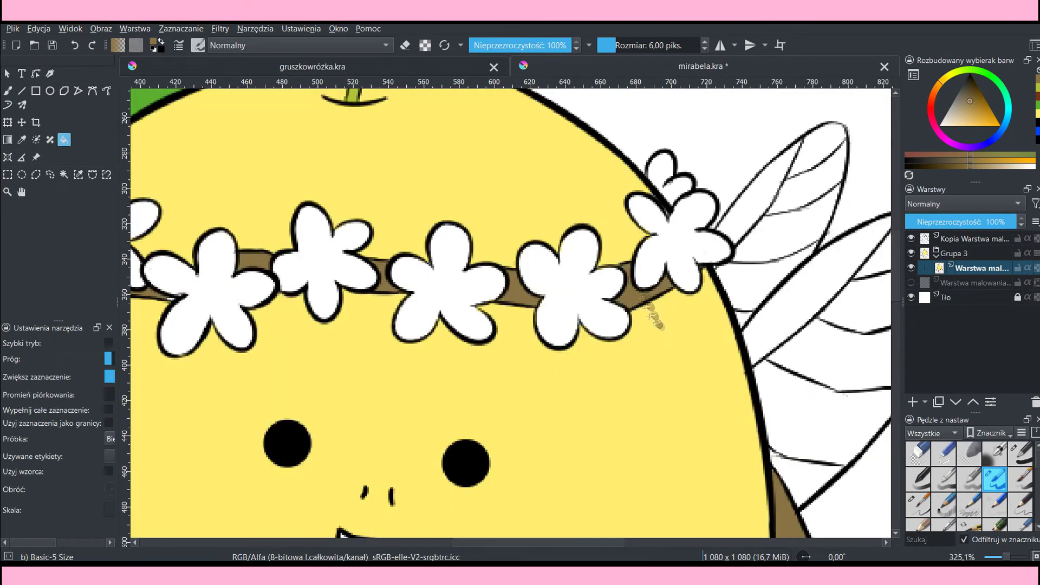
{"action": "scroll", "coordinate": [650, 322], "scroll_direction": "down", "scroll_amount": 1}
{"action": "key", "text": "b"}
{"action": "scroll", "coordinate": [555, 339], "scroll_direction": "up", "scroll_amount": 5}
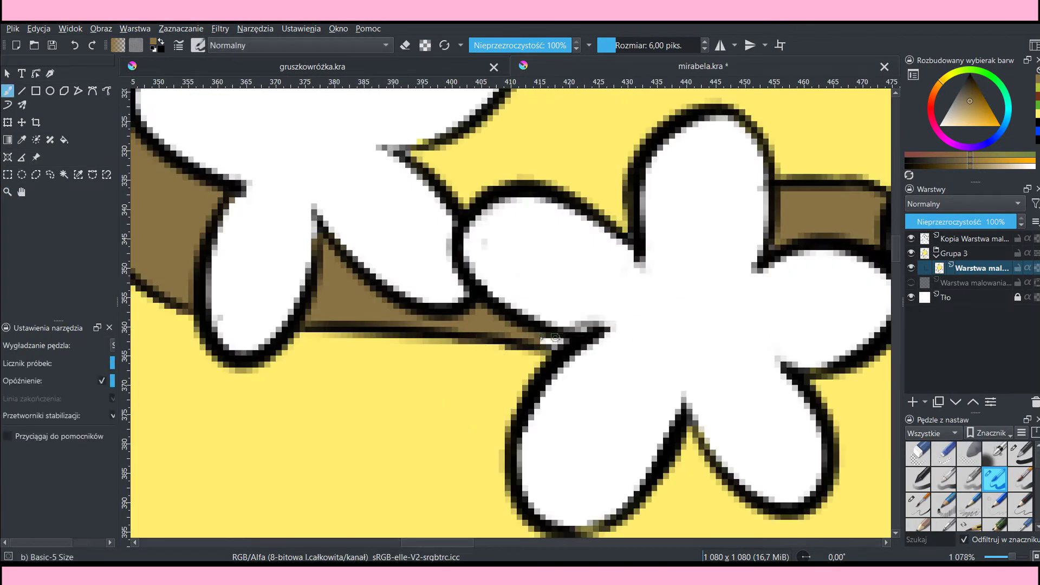
{"action": "scroll", "coordinate": [548, 340], "scroll_direction": "down", "scroll_amount": 5}
{"action": "scroll", "coordinate": [758, 342], "scroll_direction": "down", "scroll_amount": 4}
Step: Add a new paint layer, pick an orange colour and choose a soft opacity brush
{"action": "key", "text": "Insert"}
{"action": "key", "text": "d"}
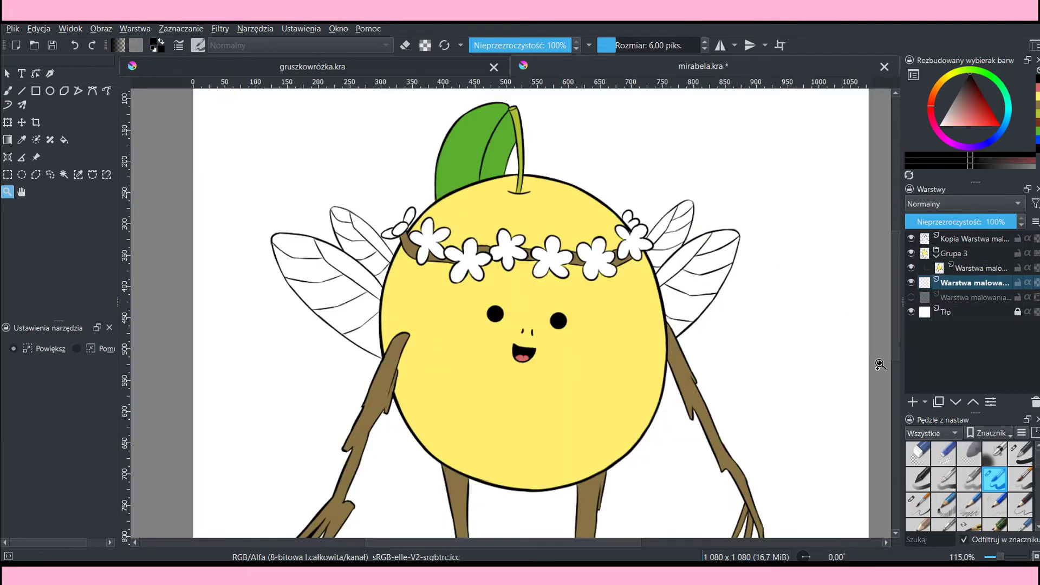
{"action": "left_click", "coordinate": [943, 89]}
{"action": "left_click", "coordinate": [987, 124]}
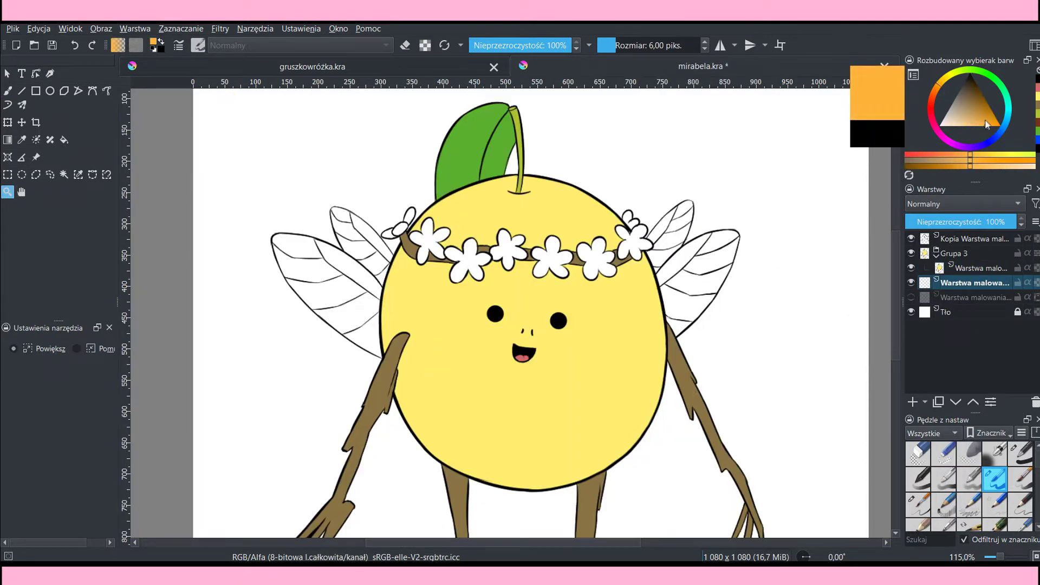
{"action": "left_click", "coordinate": [939, 95]}
{"action": "key", "text": "b"}
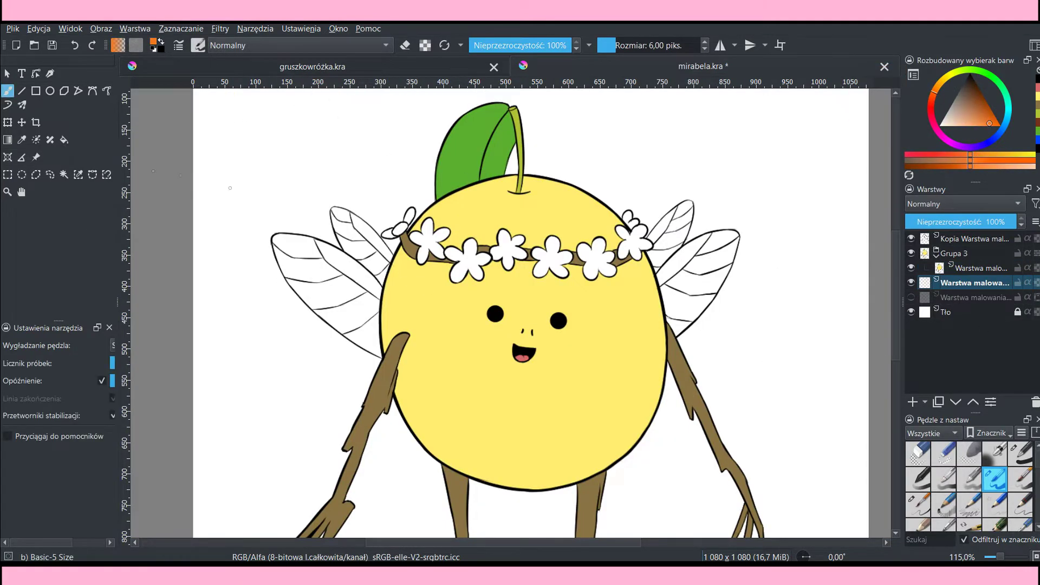
{"action": "left_click", "coordinate": [918, 479]}
Step: Paint orange across the left wing and erase the spill outside it
{"action": "left_click_drag", "start_coordinate": [693, 145], "coordinate": [785, 255]}
{"action": "left_click_drag", "start_coordinate": [769, 152], "coordinate": [796, 287]}
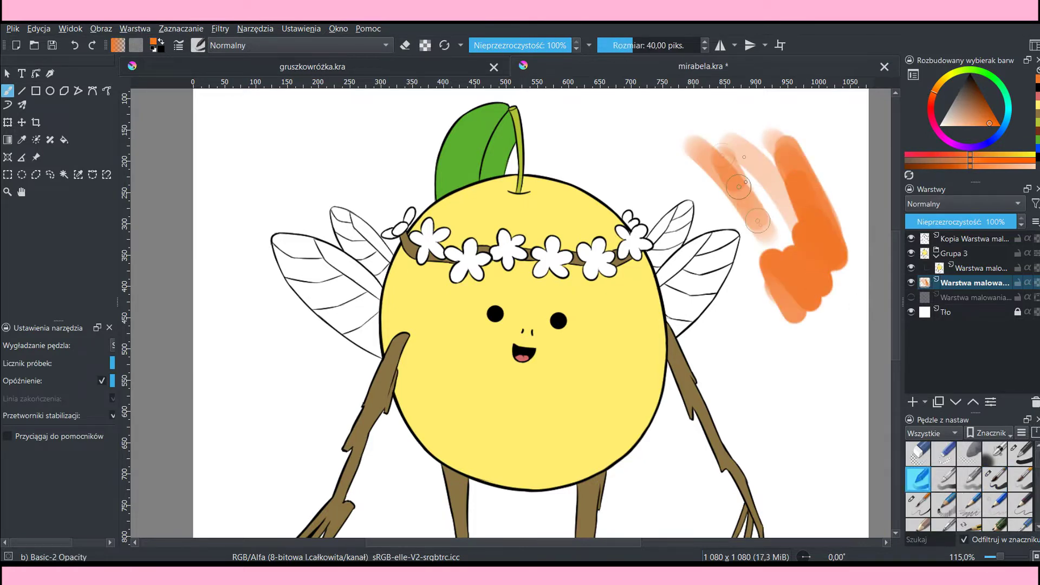
{"action": "key", "text": "ctrl+z"}
{"action": "key", "text": "ctrl+z"}
{"action": "key", "text": "ctrl+z"}
{"action": "key", "text": "ctrl+z"}
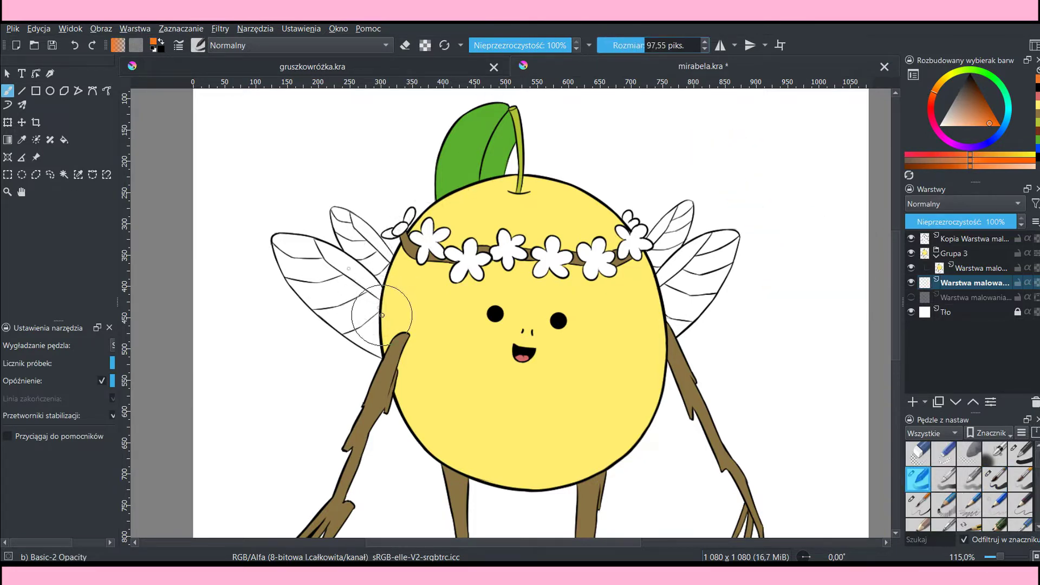
{"action": "left_click_drag", "start_coordinate": [390, 325], "coordinate": [314, 243]}
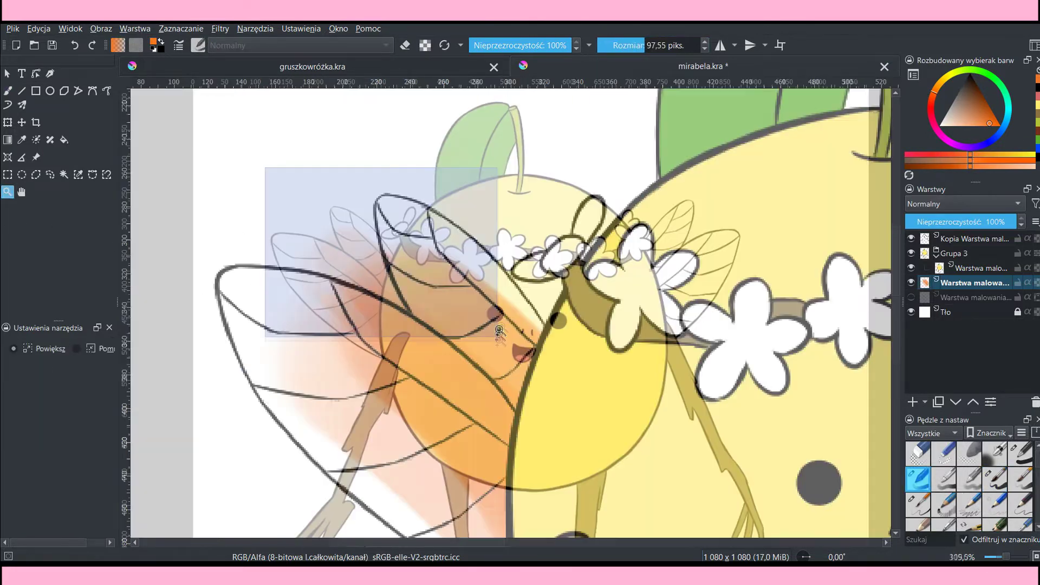
{"action": "key", "text": "b"}
{"action": "left_click", "coordinate": [994, 479]}
{"action": "key", "text": "e"}
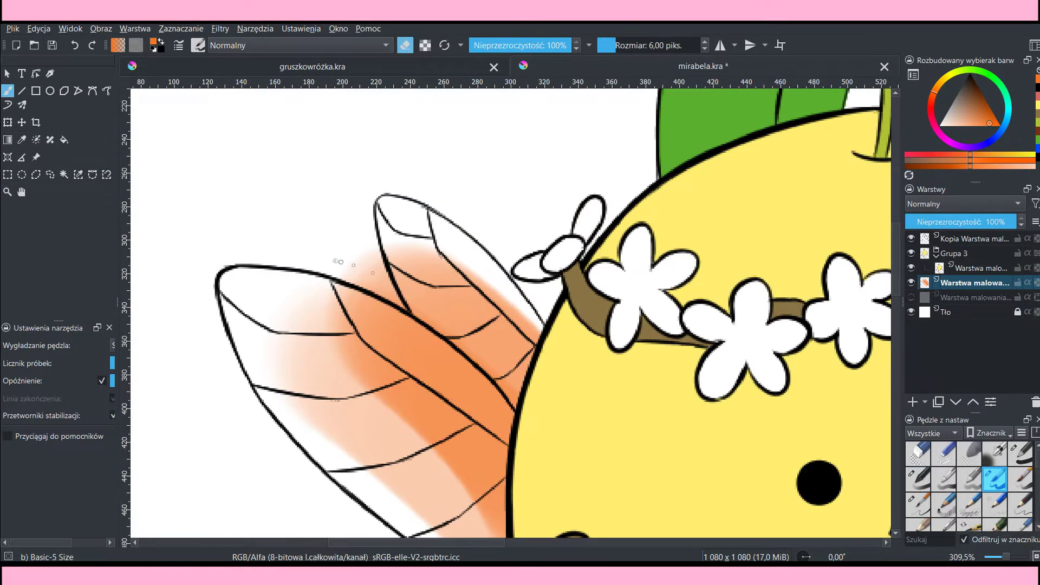
{"action": "left_click_drag", "start_coordinate": [379, 238], "coordinate": [466, 287]}
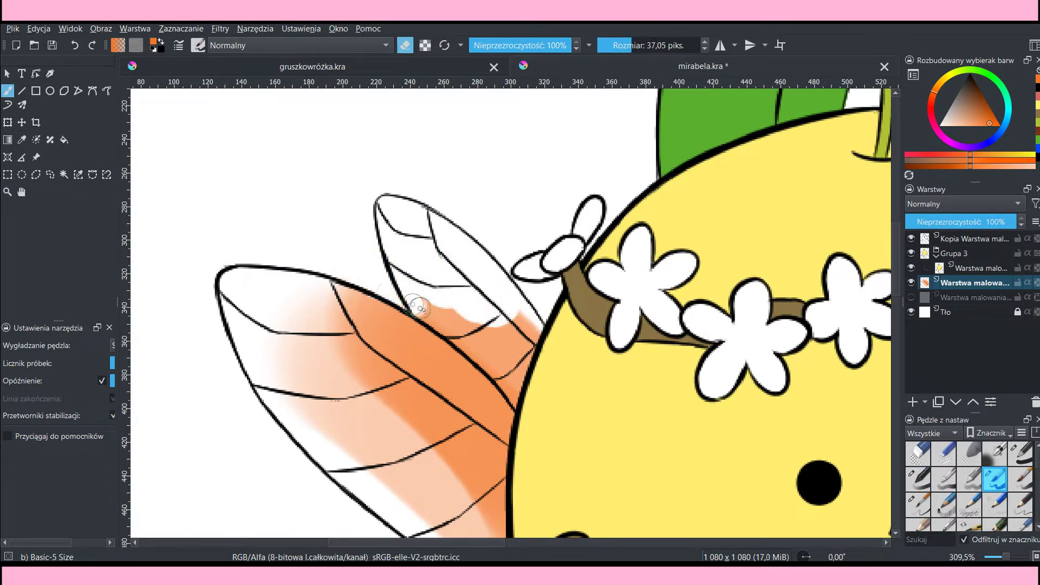
Step: Shade the upper and lower wings orange, erase wing-tip overflow, and add a shading layer
{"action": "key", "text": "/"}
{"action": "mouse_move", "coordinate": [477, 222]}
{"action": "left_mouse_down"}
{"action": "mouse_move", "coordinate": [428, 184]}
{"action": "mouse_move", "coordinate": [536, 259]}
{"action": "mouse_move", "coordinate": [542, 325]}
{"action": "left_mouse_up"}
{"action": "scroll", "coordinate": [440, 200], "scroll_direction": "up", "scroll_amount": 5}
{"action": "key", "text": "/"}
{"action": "key", "text": "ctrl+z"}
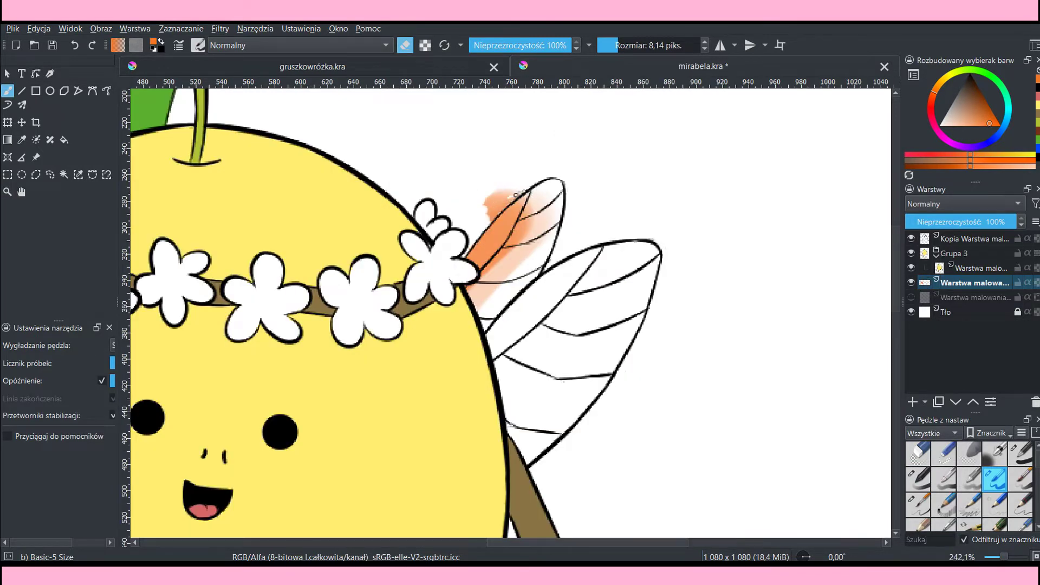
{"action": "left_click_drag", "start_coordinate": [490, 221], "coordinate": [505, 175]}
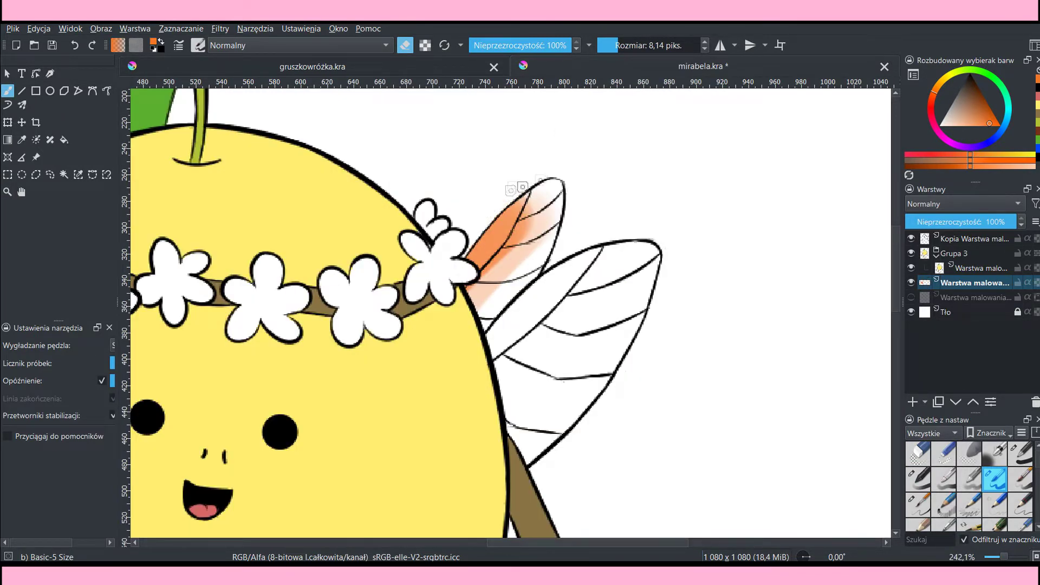
{"action": "key", "text": "minus"}
{"action": "key", "text": "slash"}
{"action": "mouse_move", "coordinate": [591, 254]}
{"action": "left_mouse_down"}
{"action": "mouse_move", "coordinate": [525, 336]}
{"action": "mouse_move", "coordinate": [595, 328]}
{"action": "left_mouse_up"}
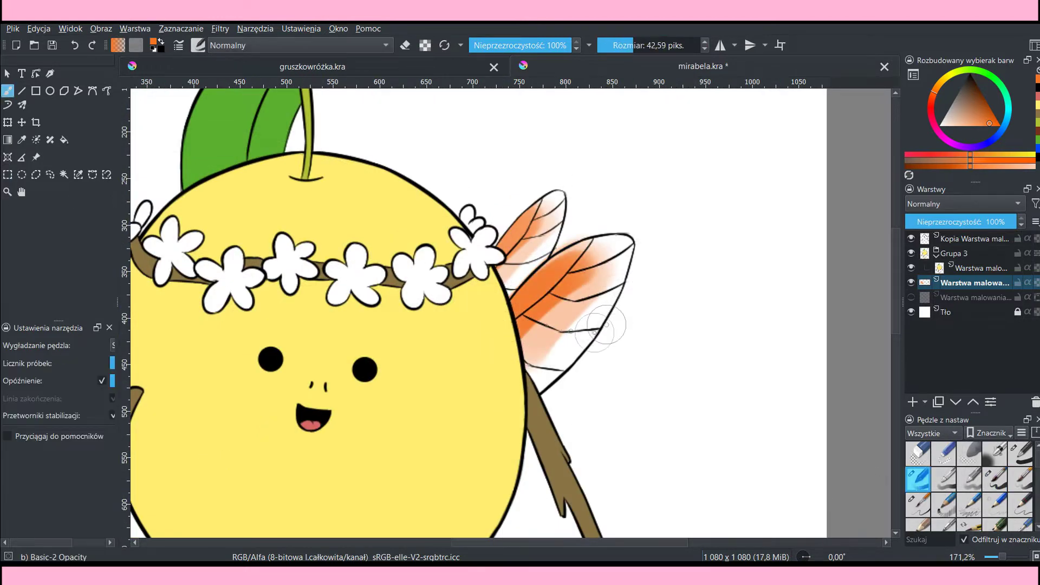
{"action": "key", "text": "2"}
{"action": "left_click", "coordinate": [912, 402]}
Step: Set the layer to Ściemnianie blending and paint darker yellow on the pear's left side, erasing spills
{"action": "left_click", "coordinate": [921, 205]}
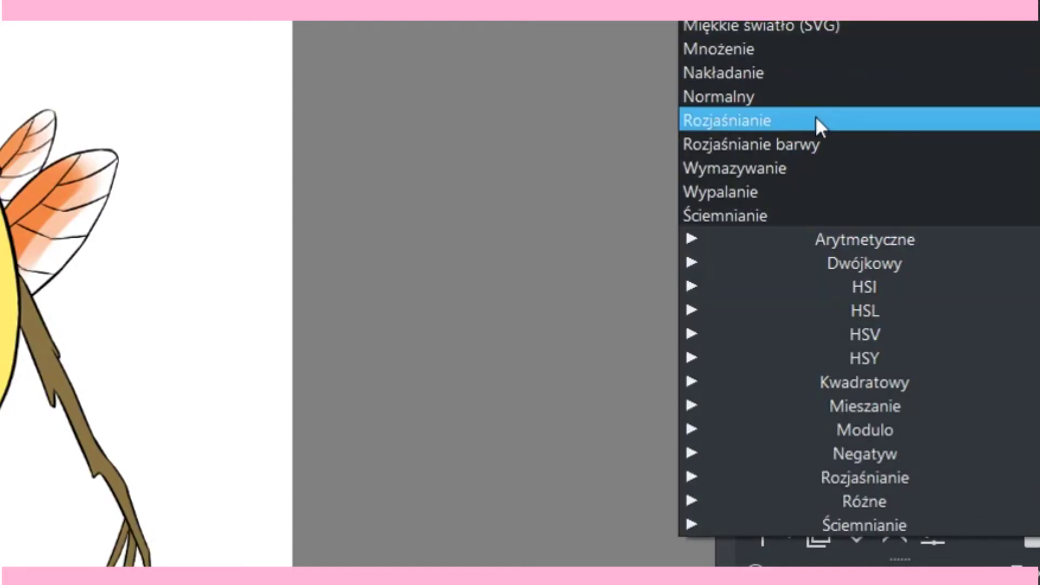
{"action": "left_click", "coordinate": [772, 214]}
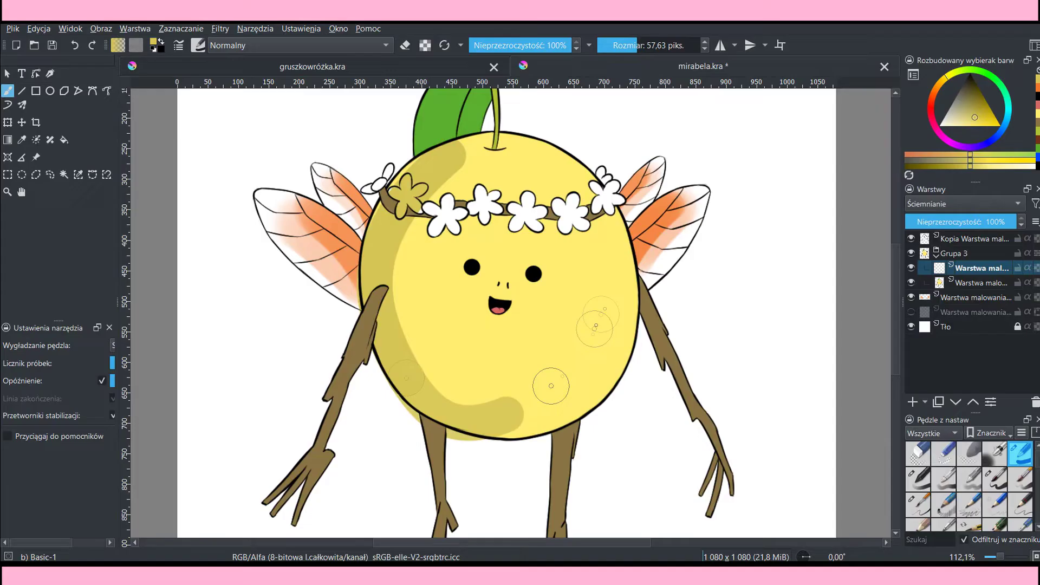
{"action": "left_click_drag", "start_coordinate": [477, 147], "coordinate": [536, 472]}
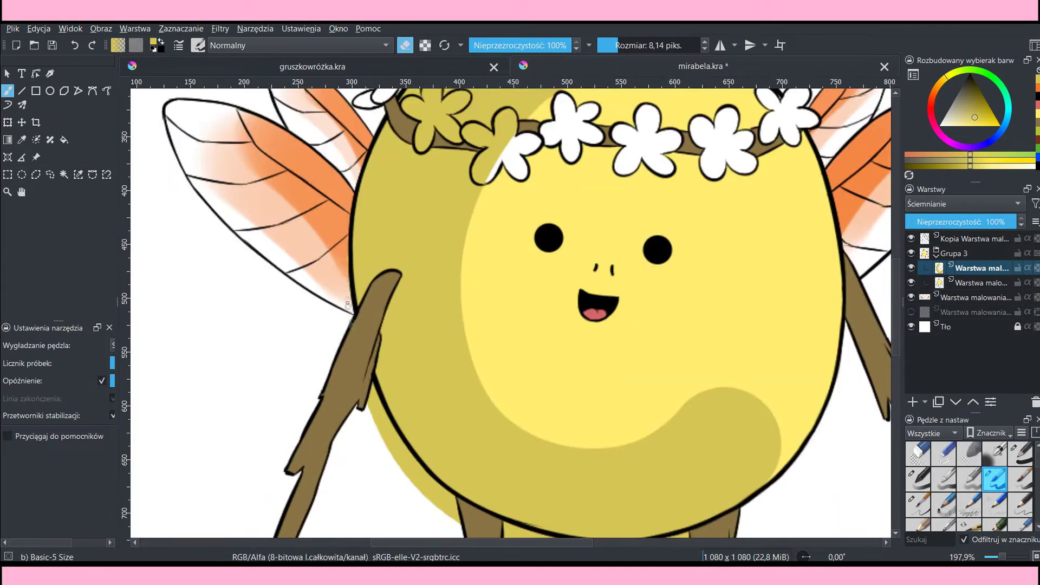
{"action": "scroll", "coordinate": [347, 303], "scroll_direction": "down", "scroll_amount": 3}
{"action": "mouse_move", "coordinate": [381, 319]}
{"action": "left_mouse_down"}
{"action": "mouse_move", "coordinate": [444, 386]}
{"action": "mouse_move", "coordinate": [404, 364]}
{"action": "left_mouse_up"}
{"action": "left_click_drag", "start_coordinate": [504, 428], "coordinate": [623, 449]}
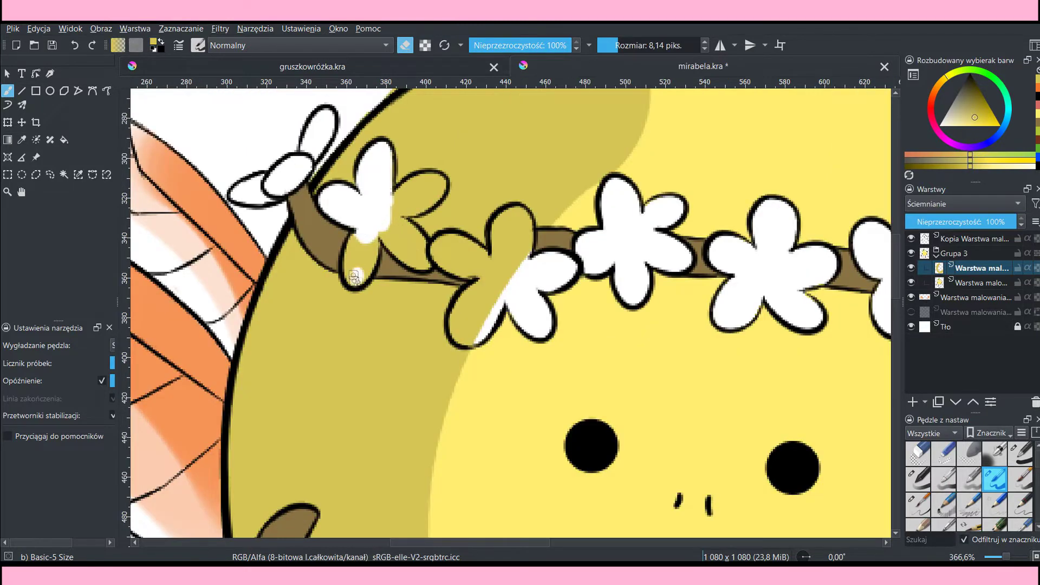
{"action": "mouse_move", "coordinate": [354, 278]}
{"action": "left_mouse_down"}
{"action": "mouse_move", "coordinate": [373, 241]}
{"action": "mouse_move", "coordinate": [401, 233]}
{"action": "mouse_move", "coordinate": [431, 246]}
{"action": "left_mouse_up"}
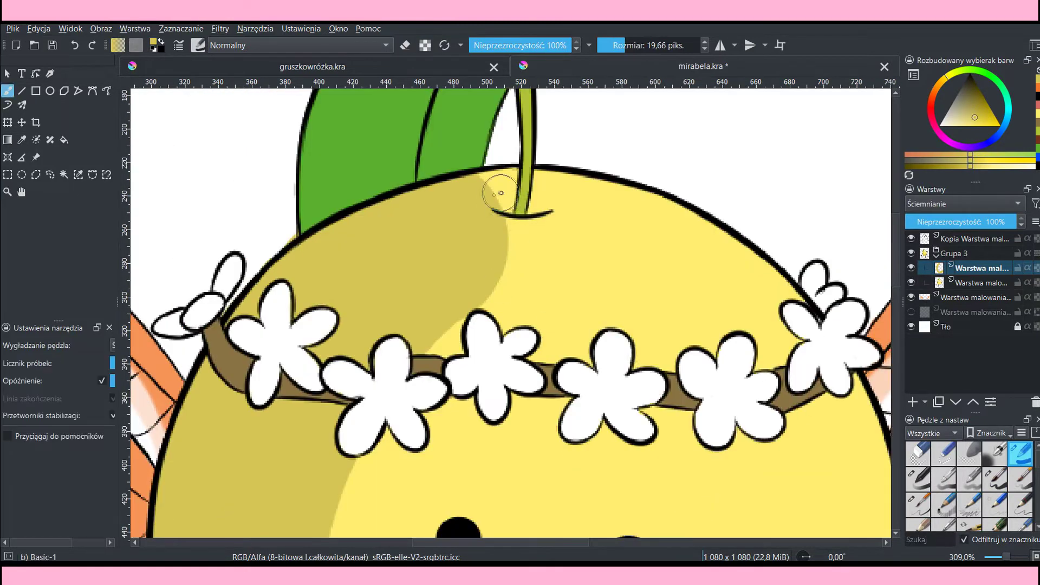
{"action": "key", "text": "e"}
{"action": "mouse_move", "coordinate": [501, 193]}
{"action": "left_mouse_down"}
{"action": "mouse_move", "coordinate": [480, 217]}
{"action": "mouse_move", "coordinate": [488, 227]}
{"action": "left_mouse_up"}
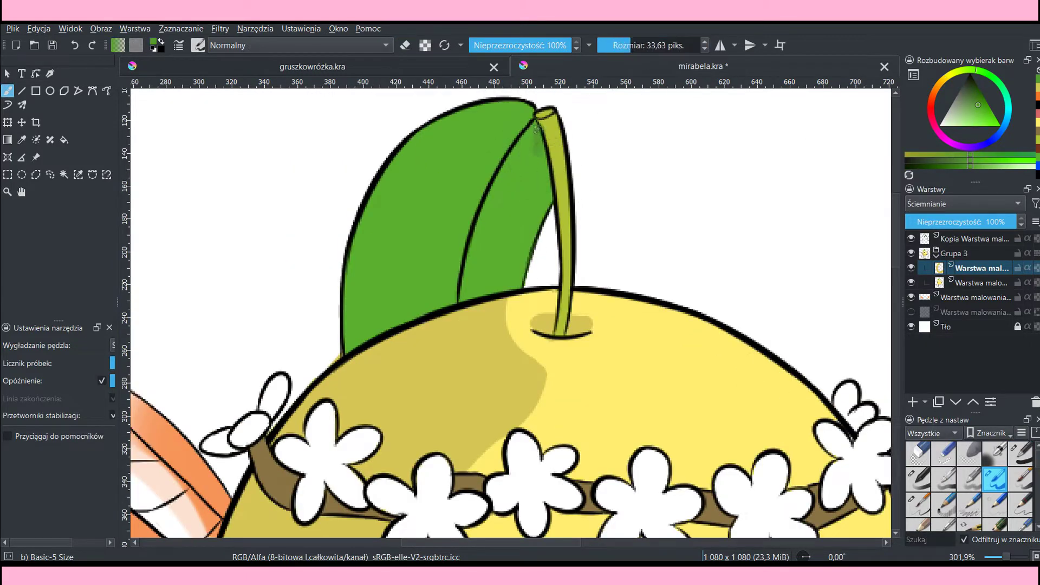
Step: Paint darker green shading down the leaf, covering its lighter patch
{"action": "left_click_drag", "start_coordinate": [533, 130], "coordinate": [530, 153]}
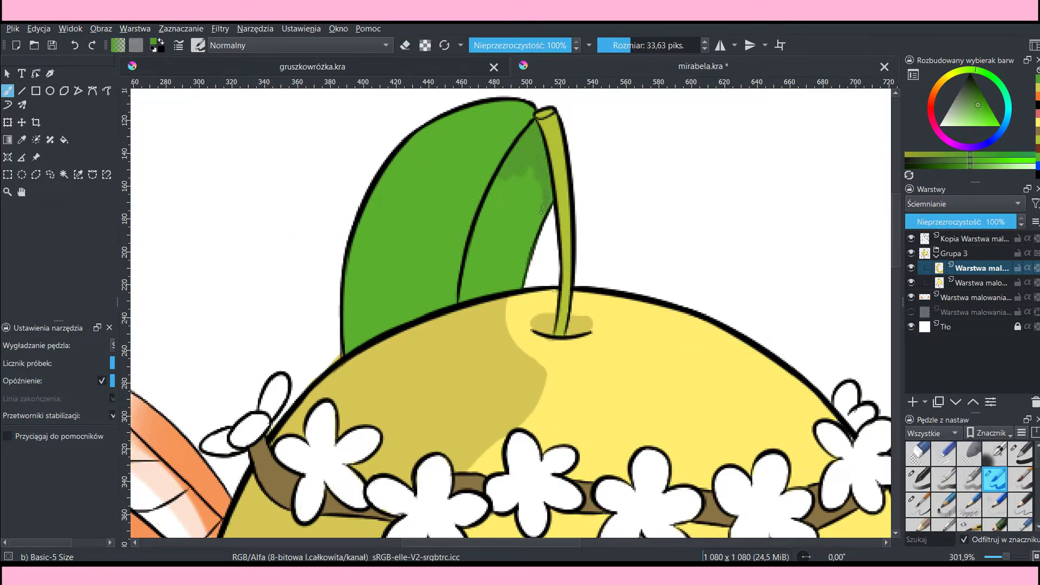
{"action": "left_click_drag", "start_coordinate": [541, 212], "coordinate": [508, 186]}
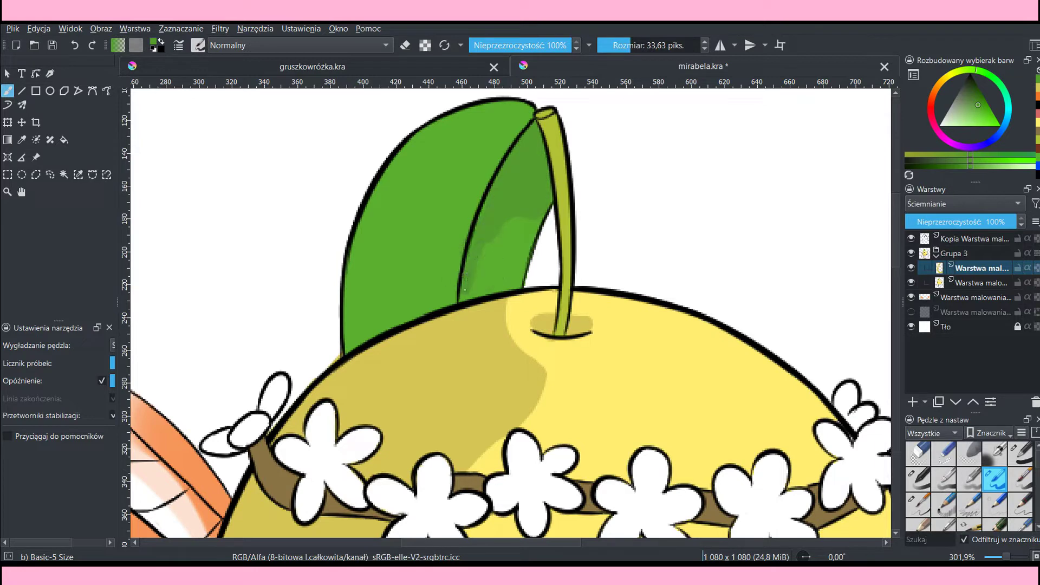
{"action": "left_click_drag", "start_coordinate": [501, 285], "coordinate": [533, 222]}
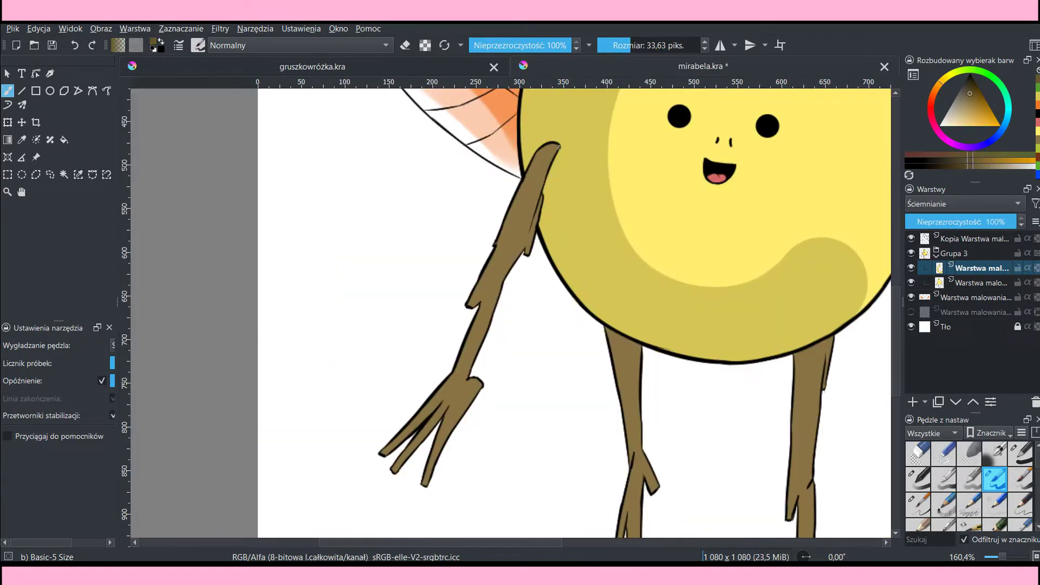
Step: Clip the shading layer to the figure and paint brown shadows along the branch arms
{"action": "left_click_drag", "start_coordinate": [558, 144], "coordinate": [539, 195]}
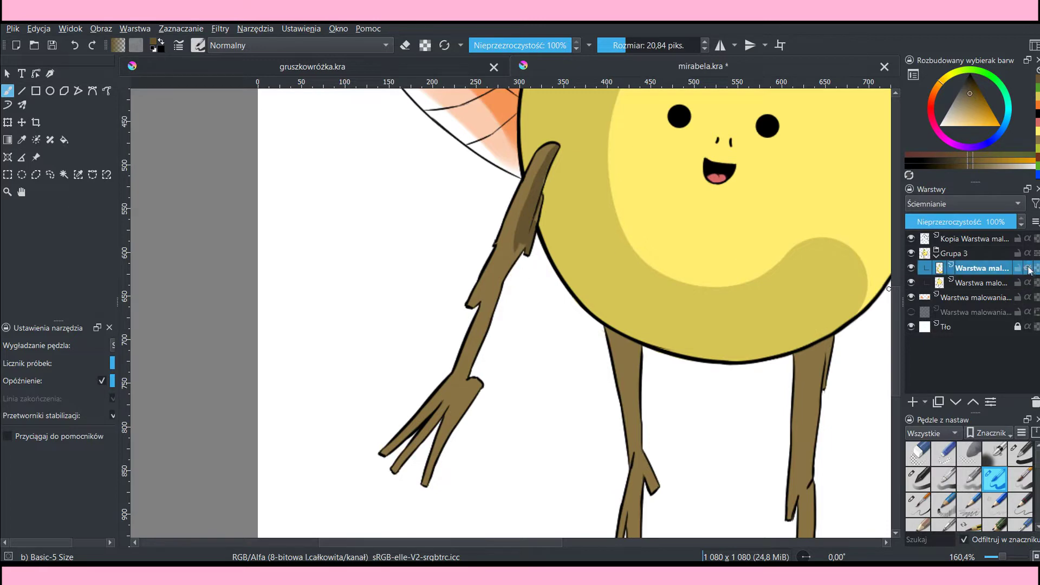
{"action": "left_click", "coordinate": [1027, 268]}
{"action": "left_click_drag", "start_coordinate": [526, 231], "coordinate": [504, 309]}
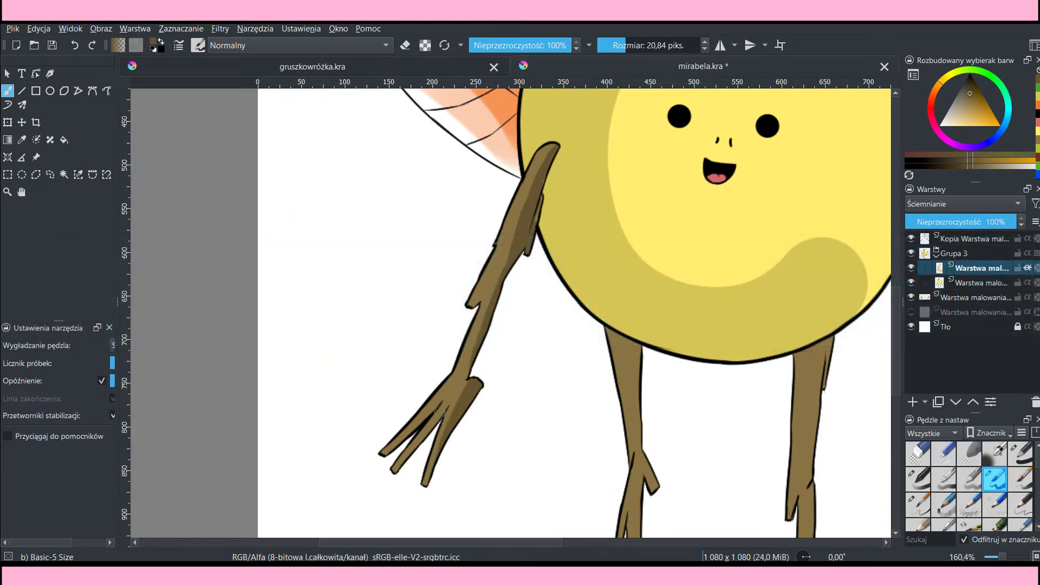
{"action": "key", "text": "e"}
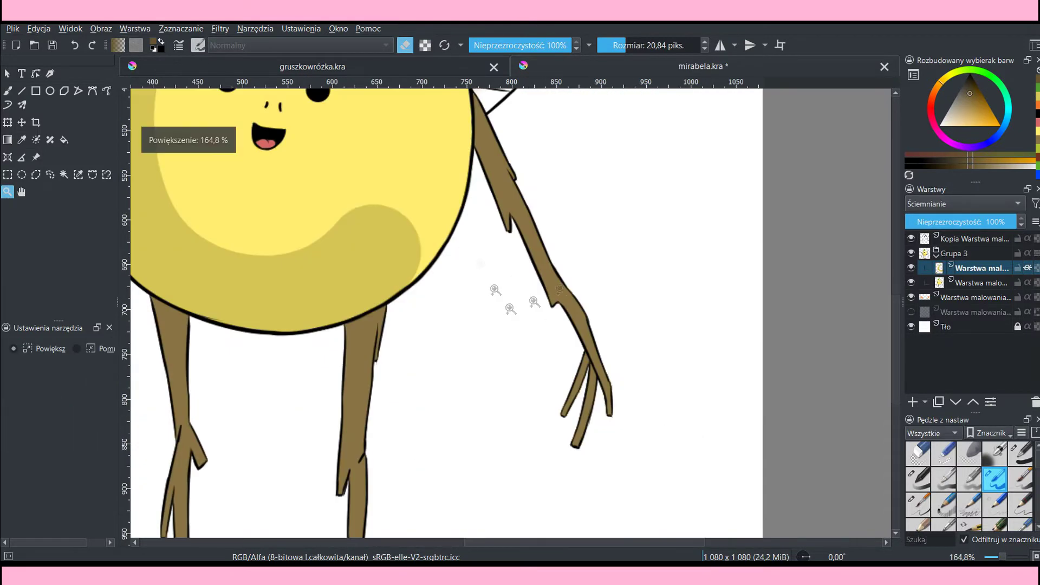
{"action": "mouse_move", "coordinate": [476, 133]}
{"action": "left_mouse_down"}
{"action": "mouse_move", "coordinate": [509, 226]}
{"action": "mouse_move", "coordinate": [600, 379]}
{"action": "left_mouse_up"}
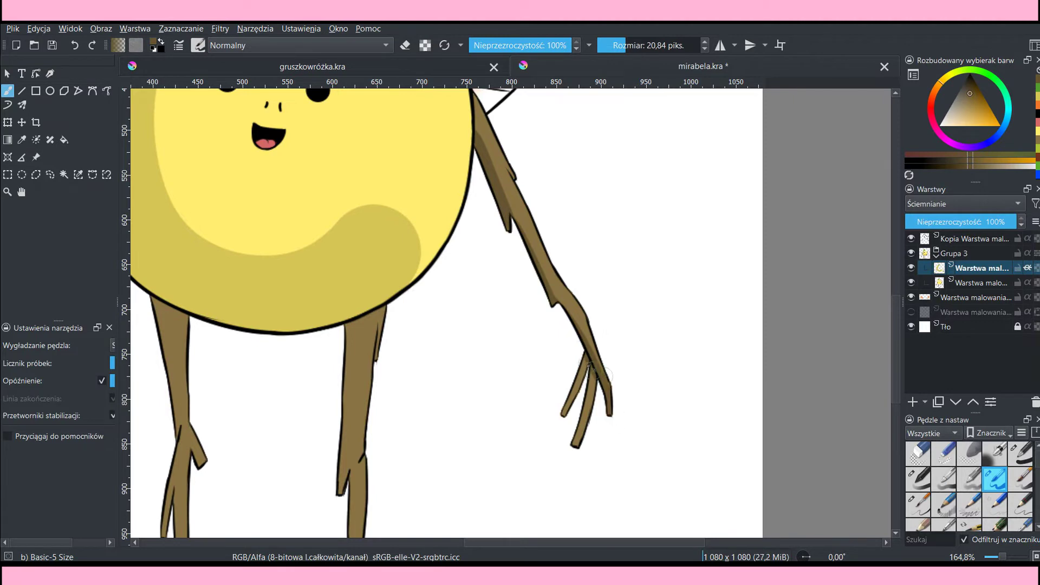
Step: Paint darker brown shading across and down the right leg and on the left foot
{"action": "scroll", "coordinate": [491, 314], "scroll_direction": "down", "scroll_amount": 5}
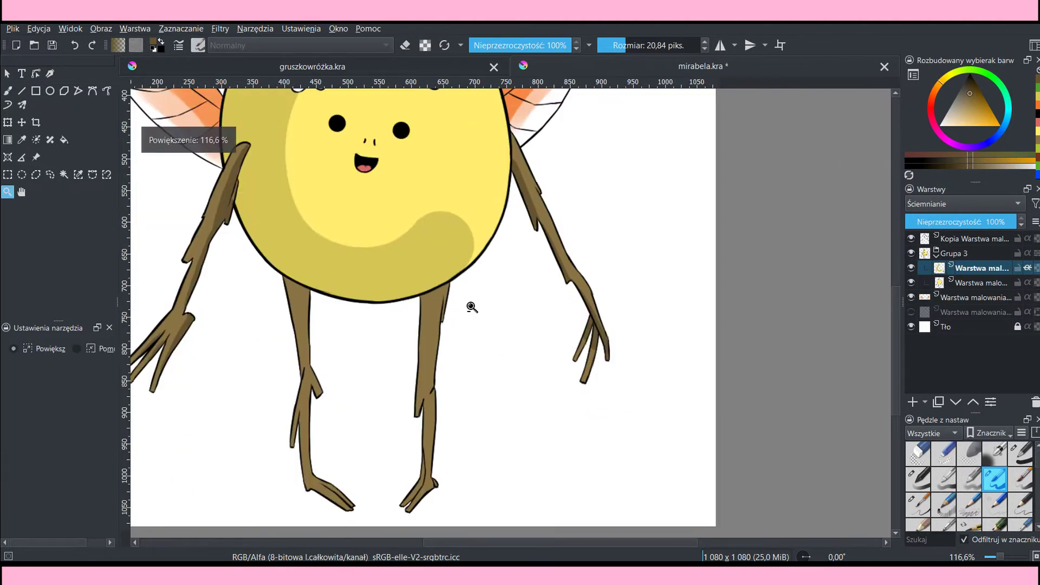
{"action": "left_click_drag", "start_coordinate": [235, 259], "coordinate": [435, 472]}
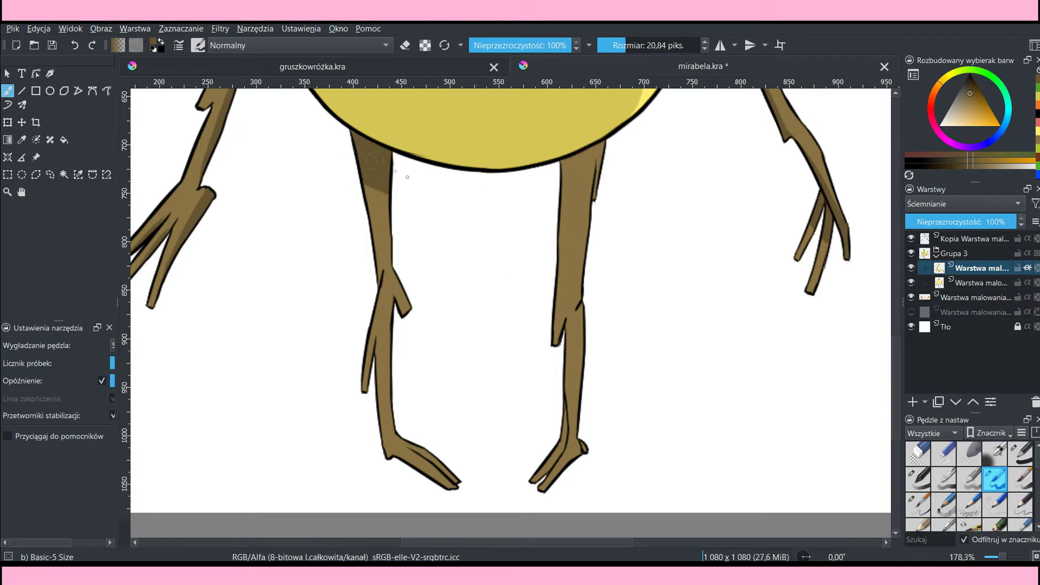
{"action": "left_click_drag", "start_coordinate": [555, 198], "coordinate": [610, 179]}
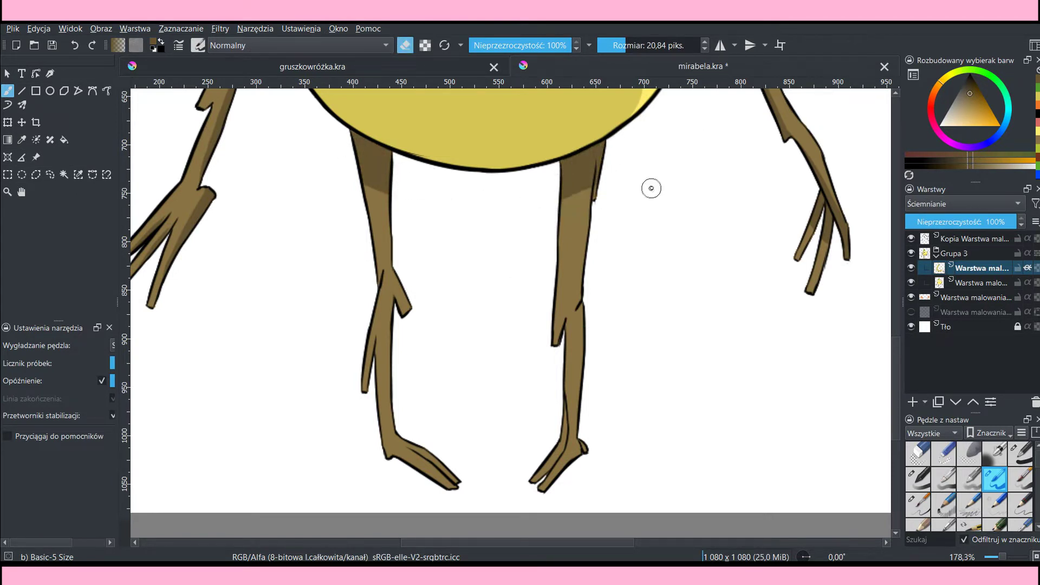
{"action": "key", "text": "e"}
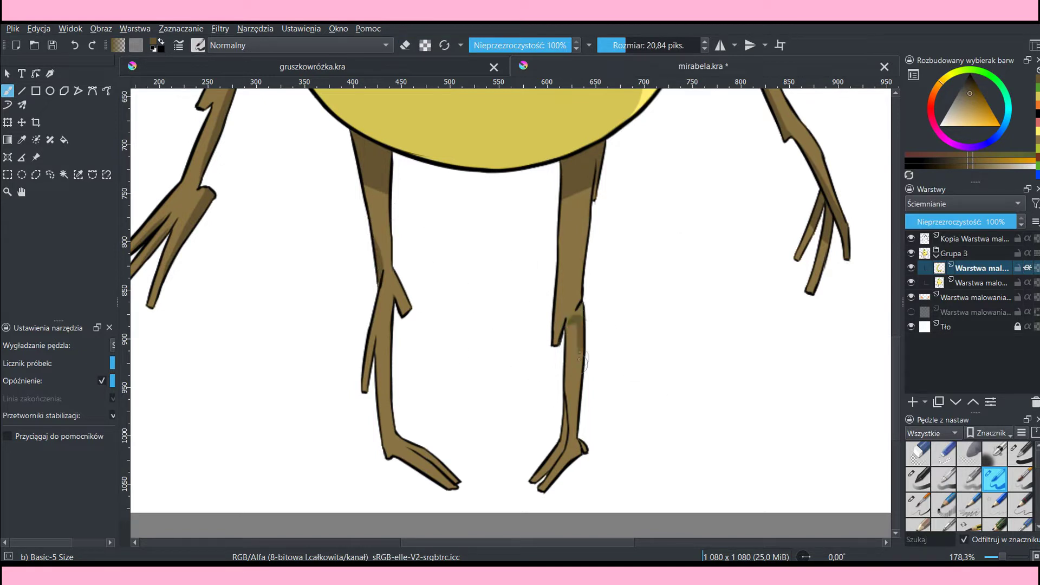
{"action": "left_click_drag", "start_coordinate": [580, 360], "coordinate": [577, 390]}
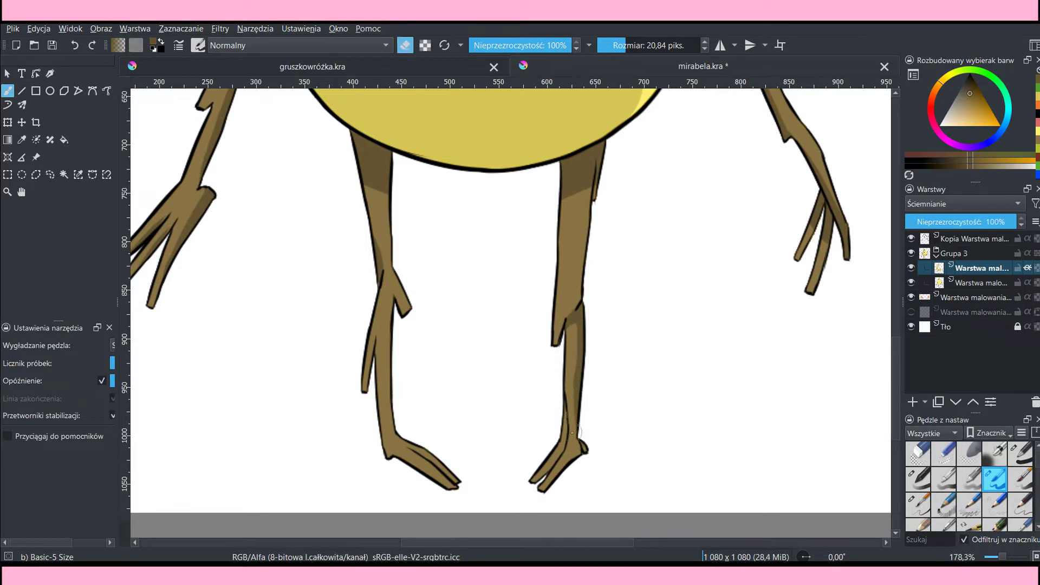
{"action": "key", "text": "e"}
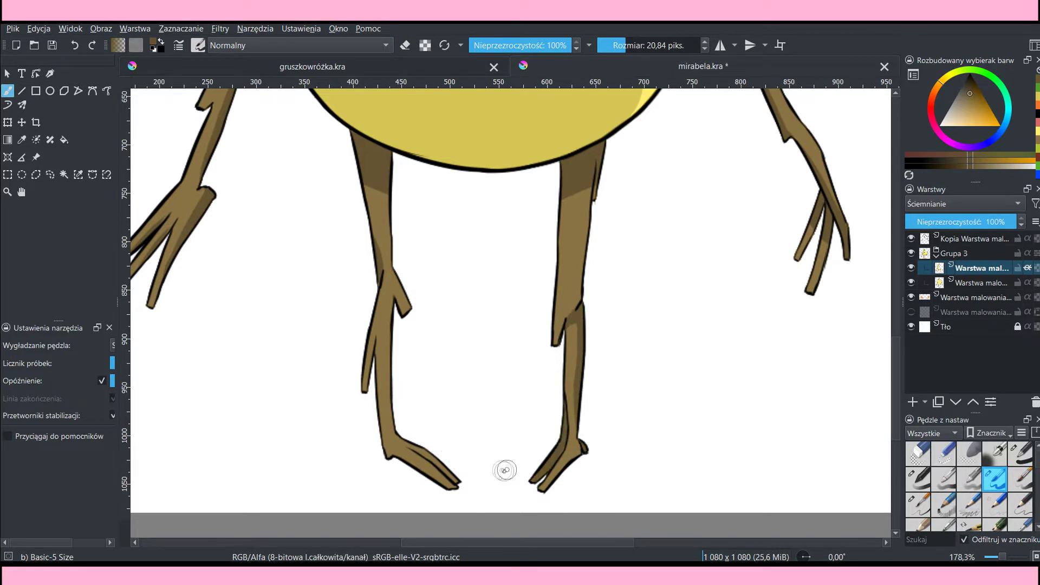
{"action": "left_click_drag", "start_coordinate": [504, 470], "coordinate": [459, 475]}
{"action": "left_click_drag", "start_coordinate": [271, 337], "coordinate": [556, 299]}
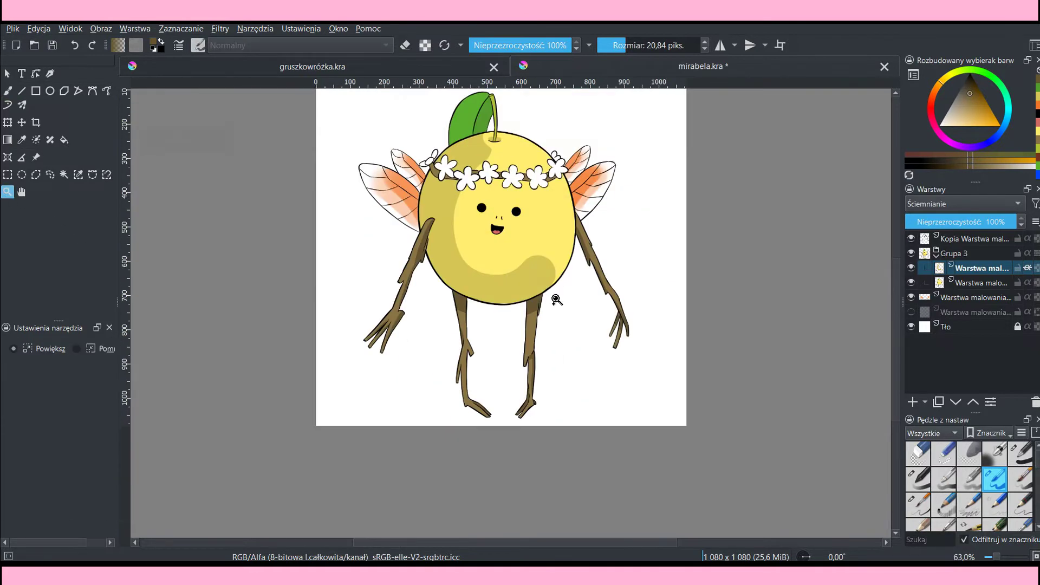
Step: Add a lighten-blend layer and paint a pale yellow highlight on the pear
{"action": "left_click", "coordinate": [913, 403]}
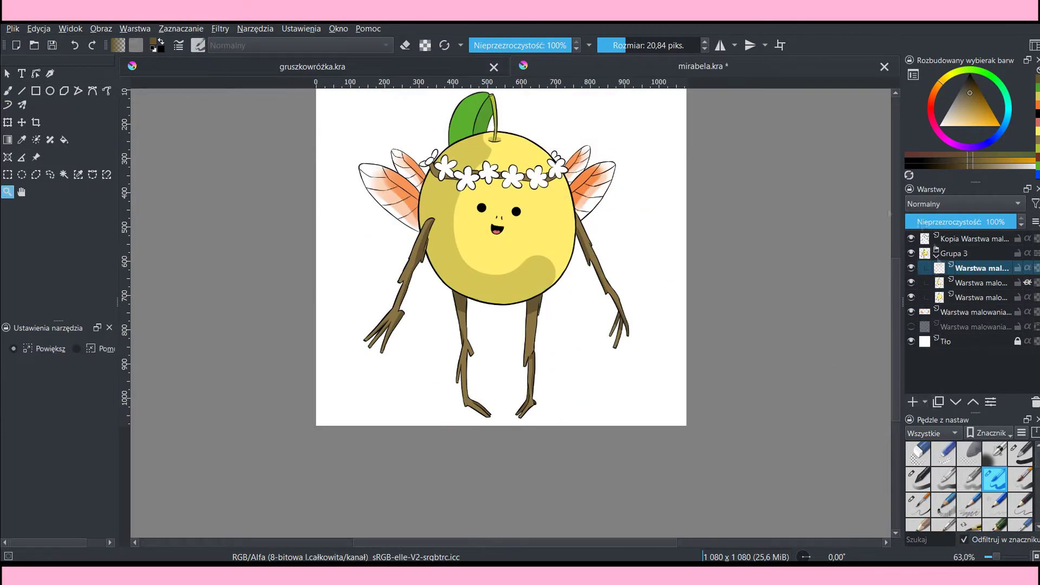
{"action": "left_click", "coordinate": [920, 204]}
{"action": "left_click", "coordinate": [921, 214]}
{"action": "left_click_drag", "start_coordinate": [365, 100], "coordinate": [648, 353]}
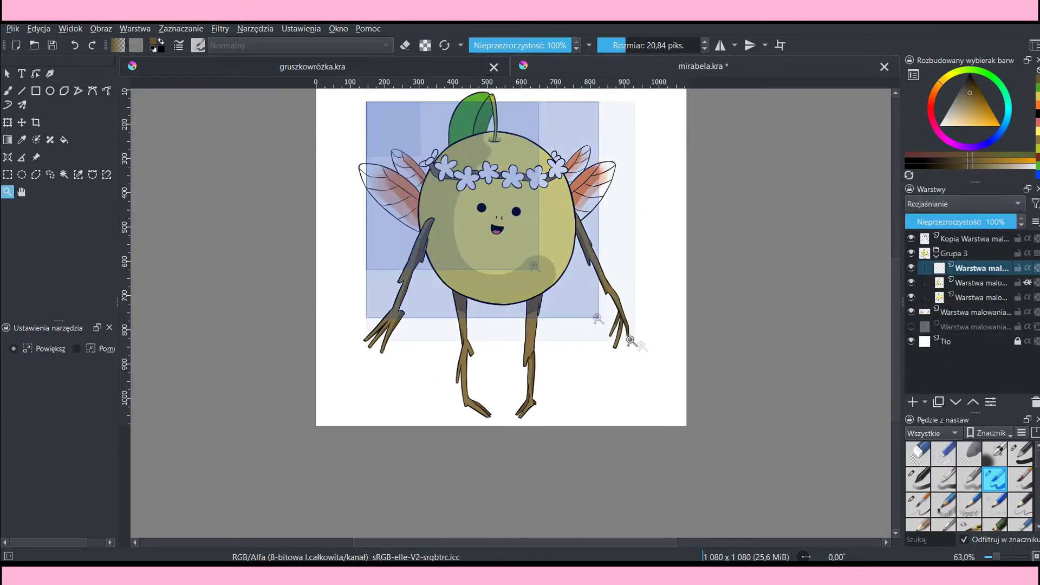
{"action": "key", "text": "b"}
{"action": "left_click", "coordinate": [961, 126]}
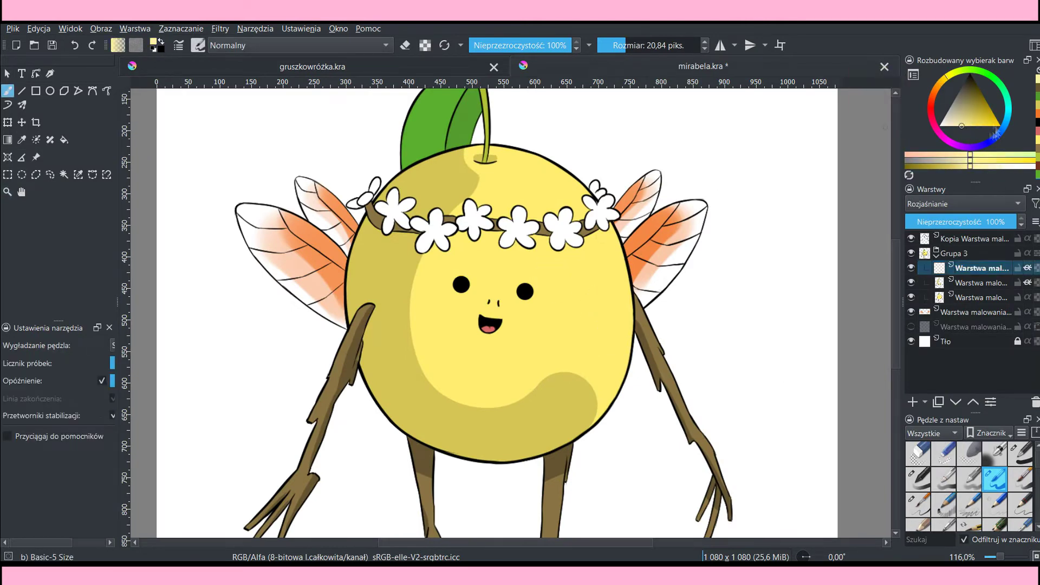
{"action": "left_click", "coordinate": [1020, 452]}
{"action": "left_click_drag", "start_coordinate": [503, 216], "coordinate": [585, 325]}
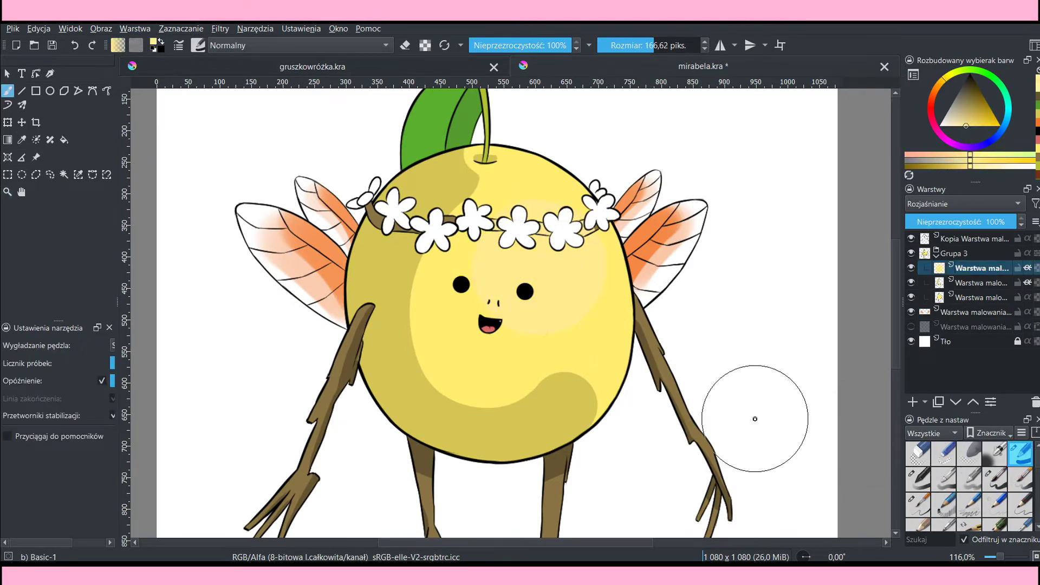
Step: Brighten the pear body's lower-left edge with a small colour-dodge brush on the lightening layer
{"action": "left_click", "coordinate": [7, 192]}
{"action": "left_click", "coordinate": [500, 231], "text": "ctrl"}
{"action": "left_click_drag", "start_coordinate": [355, 177], "coordinate": [662, 399]}
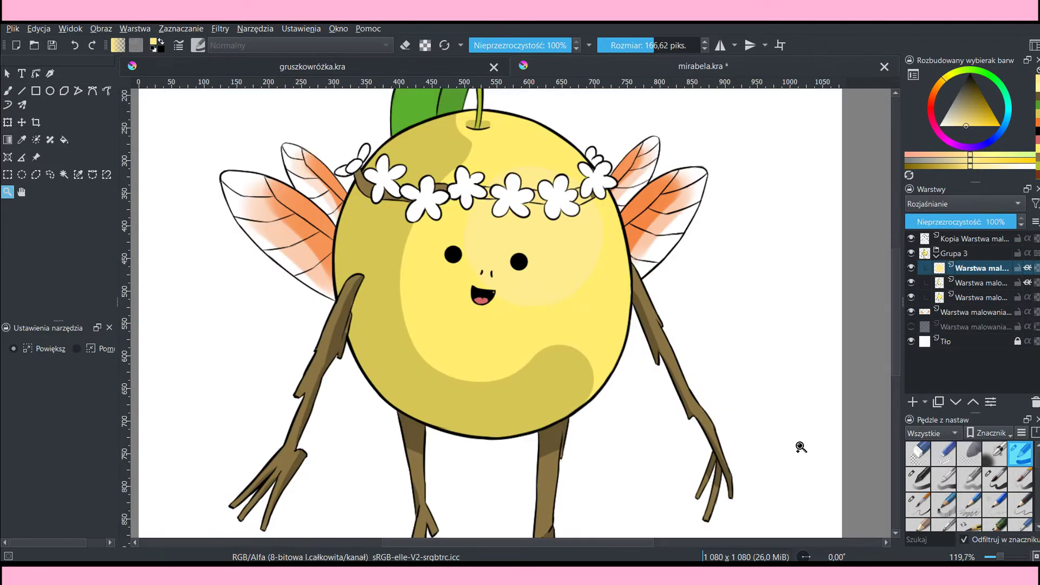
{"action": "scroll", "coordinate": [799, 441], "scroll_direction": "down", "scroll_amount": 2}
{"action": "scroll", "coordinate": [969, 488], "scroll_direction": "down", "scroll_amount": 3}
{"action": "scroll", "coordinate": [969, 487], "scroll_direction": "up", "scroll_amount": 3}
{"action": "left_click", "coordinate": [1020, 471]}
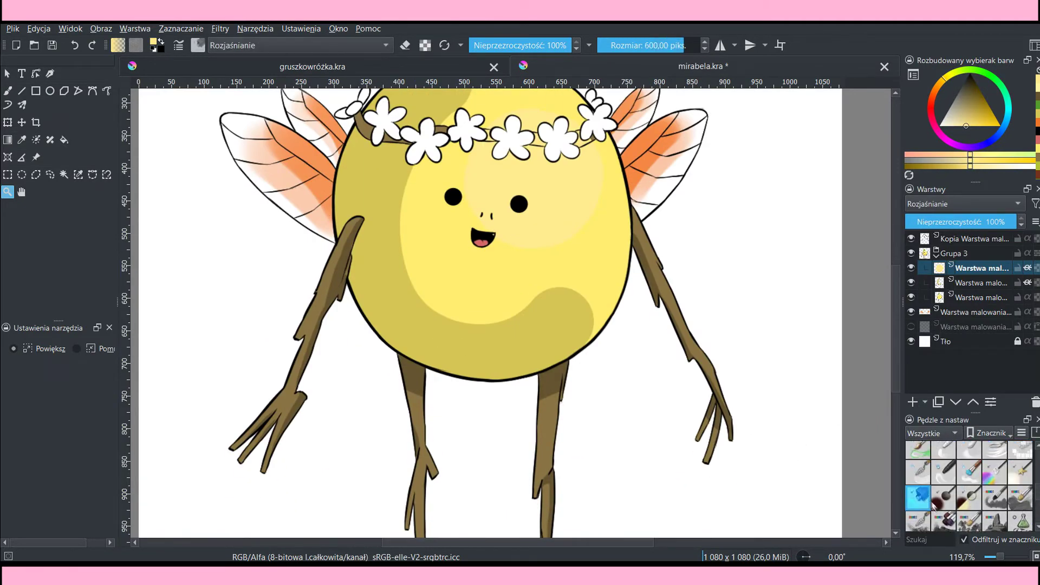
{"action": "left_click", "coordinate": [969, 239]}
{"action": "key", "text": "b"}
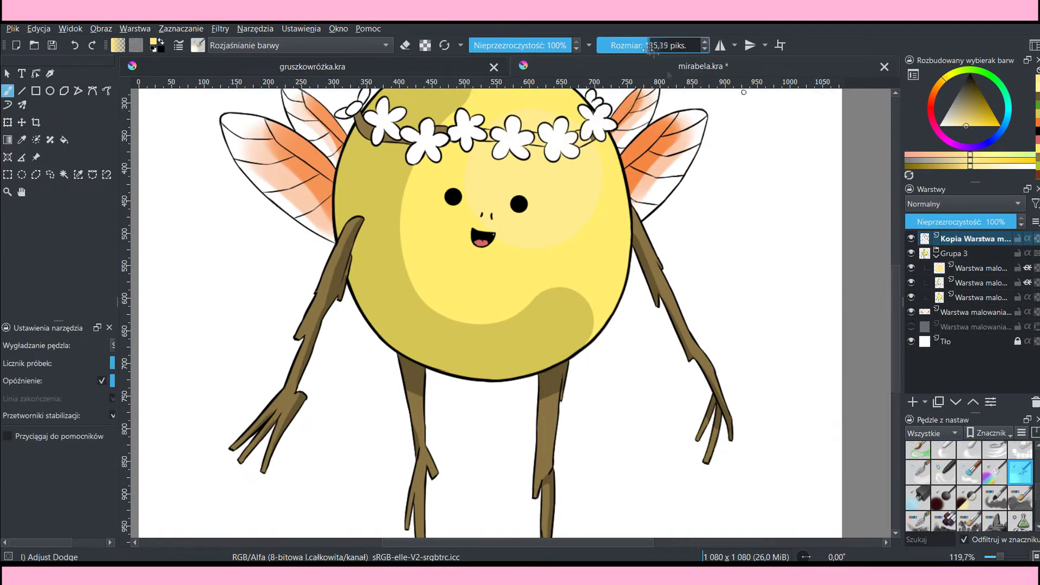
{"action": "left_click", "coordinate": [981, 268]}
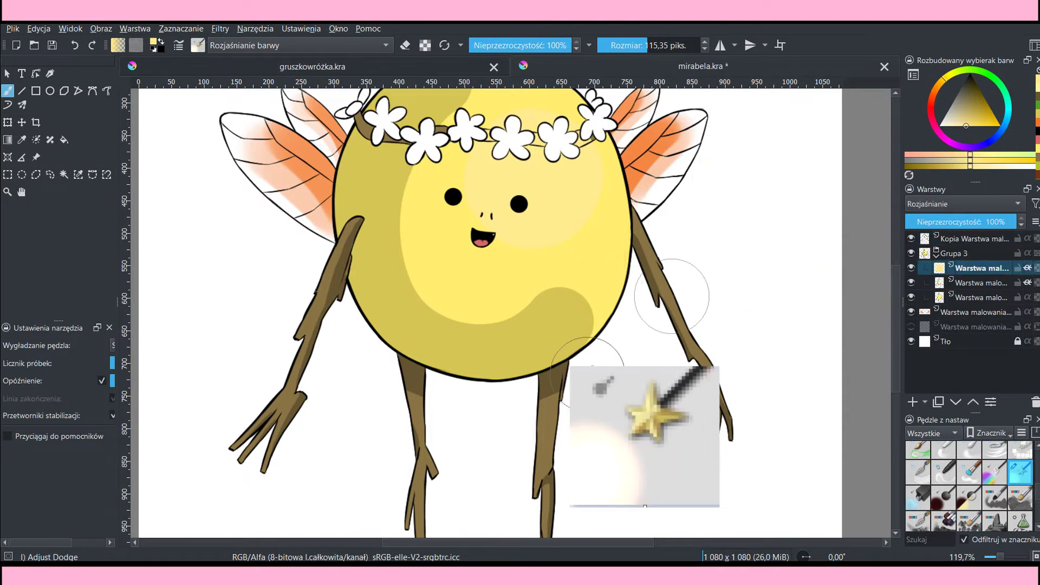
{"action": "left_click_drag", "start_coordinate": [487, 244], "coordinate": [355, 286]}
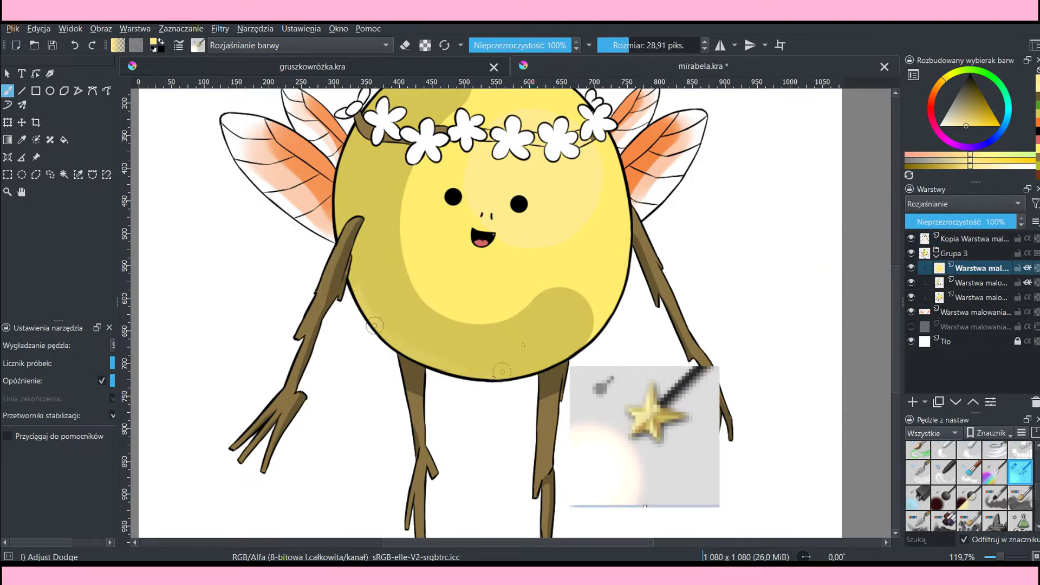
{"action": "left_click_drag", "start_coordinate": [502, 373], "coordinate": [367, 331]}
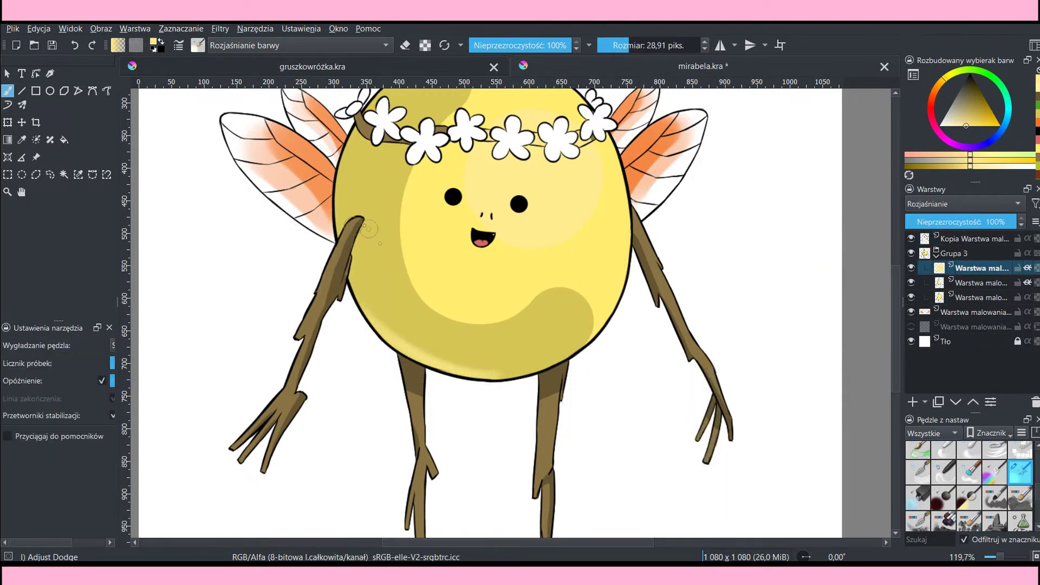
Step: Erase the stray lightening over a petal, then paint strokes over the crown petals on the darkening layer
{"action": "key", "text": "slash"}
{"action": "scroll", "coordinate": [487, 325], "scroll_direction": "up", "scroll_amount": 6}
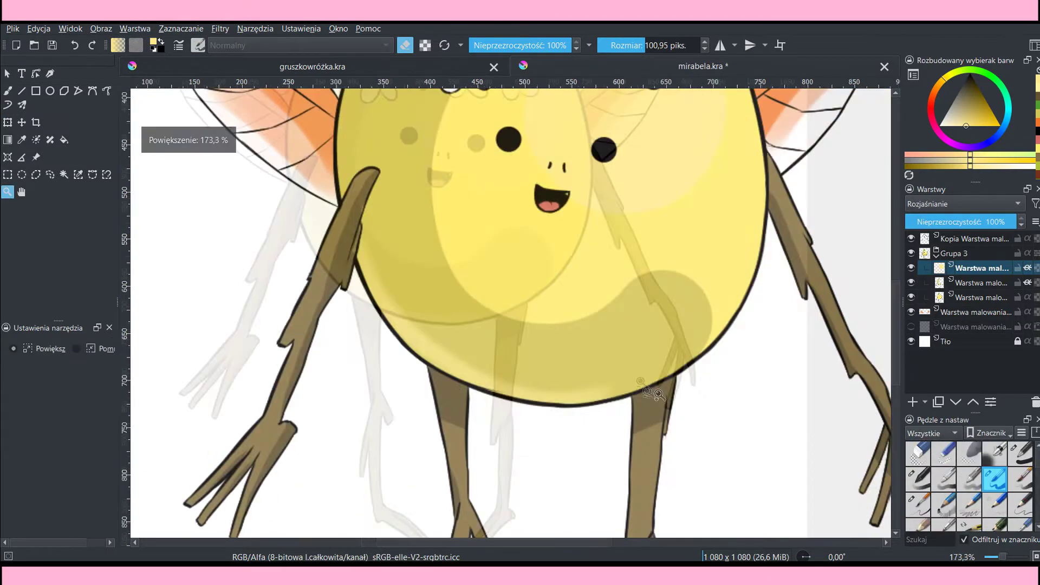
{"action": "left_click", "coordinate": [488, 335], "text": "ctrl"}
{"action": "key", "text": "Page_Down"}
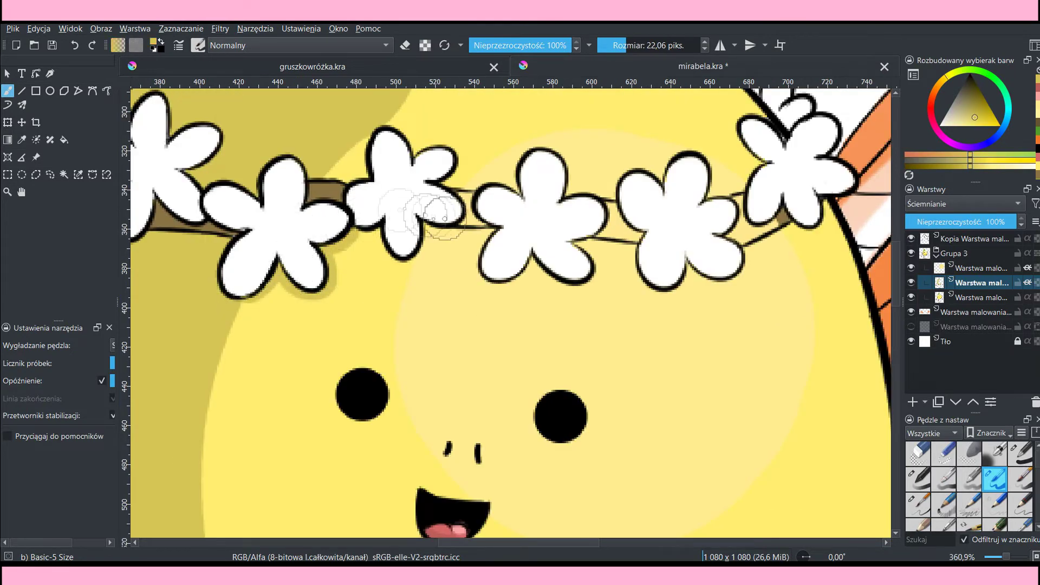
{"action": "key", "text": "Page_Up"}
{"action": "key", "text": "e"}
{"action": "left_click_drag", "start_coordinate": [596, 230], "coordinate": [648, 237]}
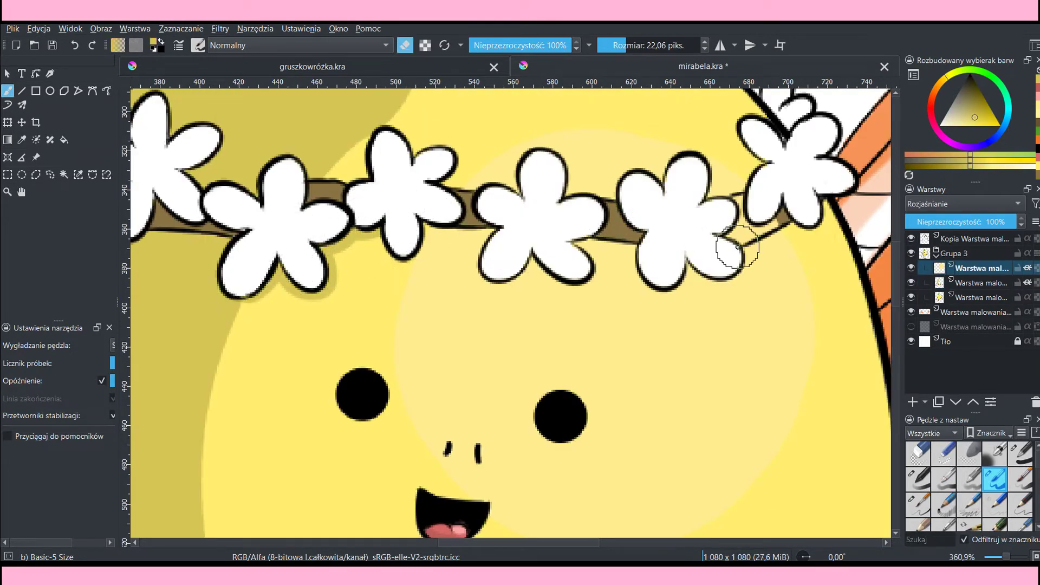
{"action": "key", "text": "e"}
{"action": "key", "text": "ctrl+Page_Down"}
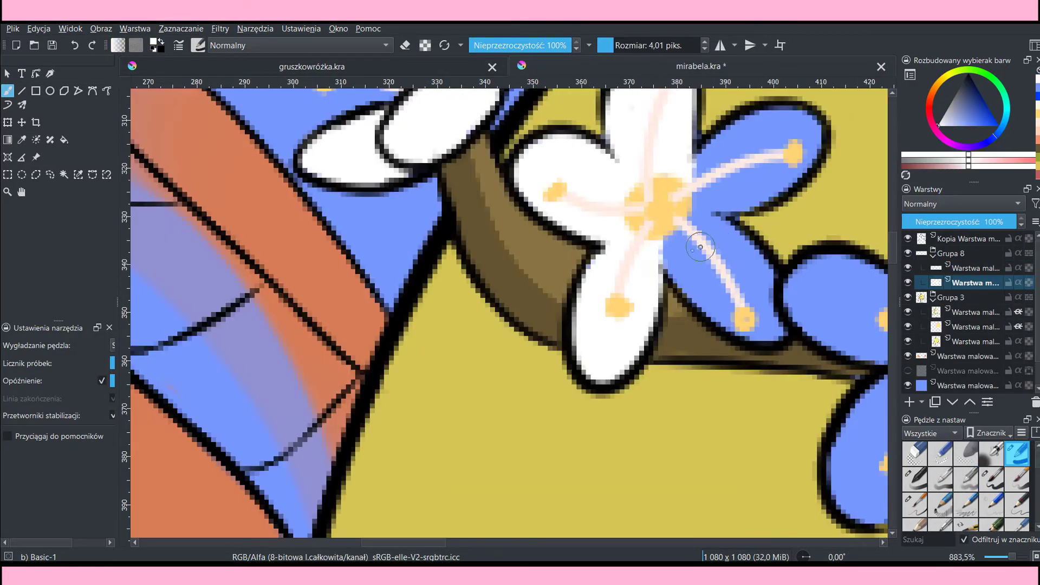
{"action": "left_click_drag", "start_coordinate": [666, 271], "coordinate": [715, 216]}
Step: Paint the blue crown petals over in clean white, erasing one overpainted spot
{"action": "left_click_drag", "start_coordinate": [725, 254], "coordinate": [759, 314]}
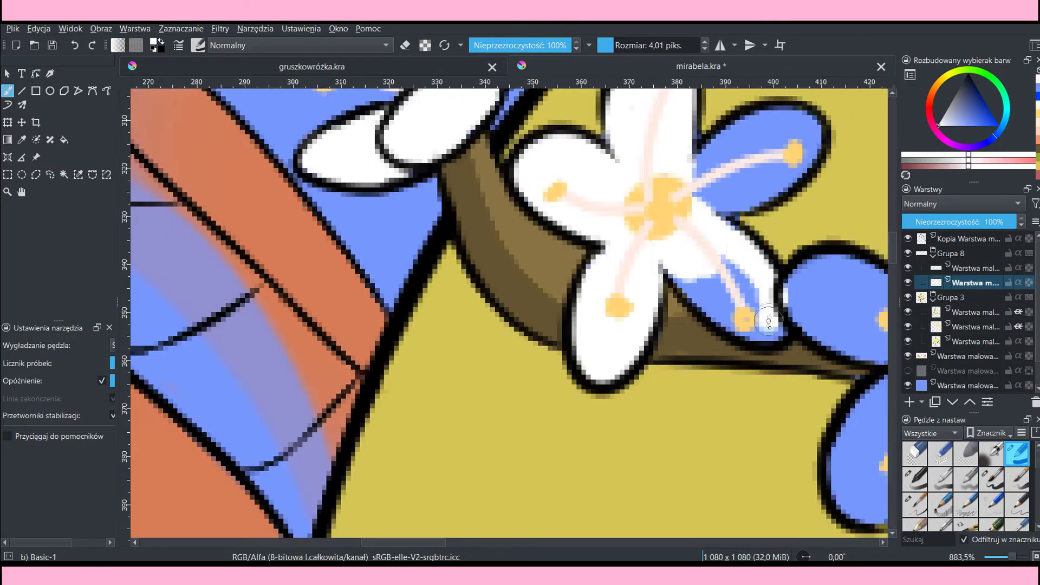
{"action": "mouse_move", "coordinate": [704, 276]}
{"action": "left_mouse_down"}
{"action": "mouse_move", "coordinate": [739, 313]}
{"action": "mouse_move", "coordinate": [704, 271]}
{"action": "left_mouse_up"}
{"action": "mouse_move", "coordinate": [471, 282]}
{"action": "left_mouse_down"}
{"action": "mouse_move", "coordinate": [525, 227]}
{"action": "mouse_move", "coordinate": [543, 275]}
{"action": "mouse_move", "coordinate": [487, 271]}
{"action": "mouse_move", "coordinate": [547, 249]}
{"action": "left_mouse_up"}
{"action": "mouse_move", "coordinate": [547, 358]}
{"action": "left_mouse_down"}
{"action": "mouse_move", "coordinate": [585, 330]}
{"action": "mouse_move", "coordinate": [616, 353]}
{"action": "mouse_move", "coordinate": [564, 374]}
{"action": "mouse_move", "coordinate": [623, 379]}
{"action": "mouse_move", "coordinate": [704, 291]}
{"action": "mouse_move", "coordinate": [672, 379]}
{"action": "left_mouse_up"}
{"action": "left_click", "coordinate": [909, 297]}
{"action": "left_click_drag", "start_coordinate": [693, 303], "coordinate": [656, 319]}
{"action": "key", "text": "e"}
{"action": "left_click_drag", "start_coordinate": [683, 374], "coordinate": [724, 349]}
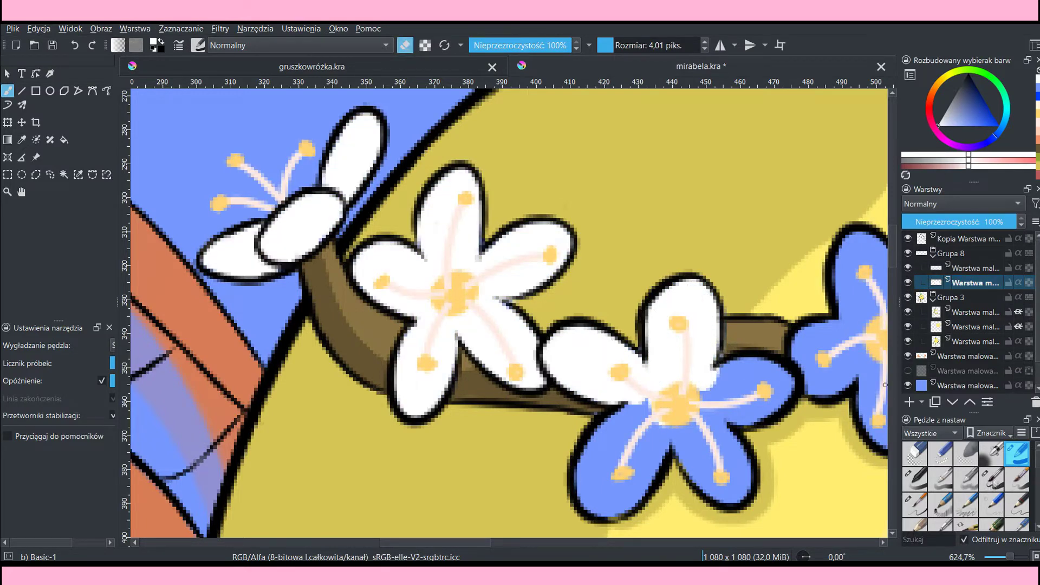
{"action": "left_click", "coordinate": [992, 479]}
{"action": "mouse_move", "coordinate": [677, 390]}
{"action": "left_mouse_down"}
{"action": "mouse_move", "coordinate": [585, 465]}
{"action": "mouse_move", "coordinate": [650, 466]}
{"action": "left_mouse_up"}
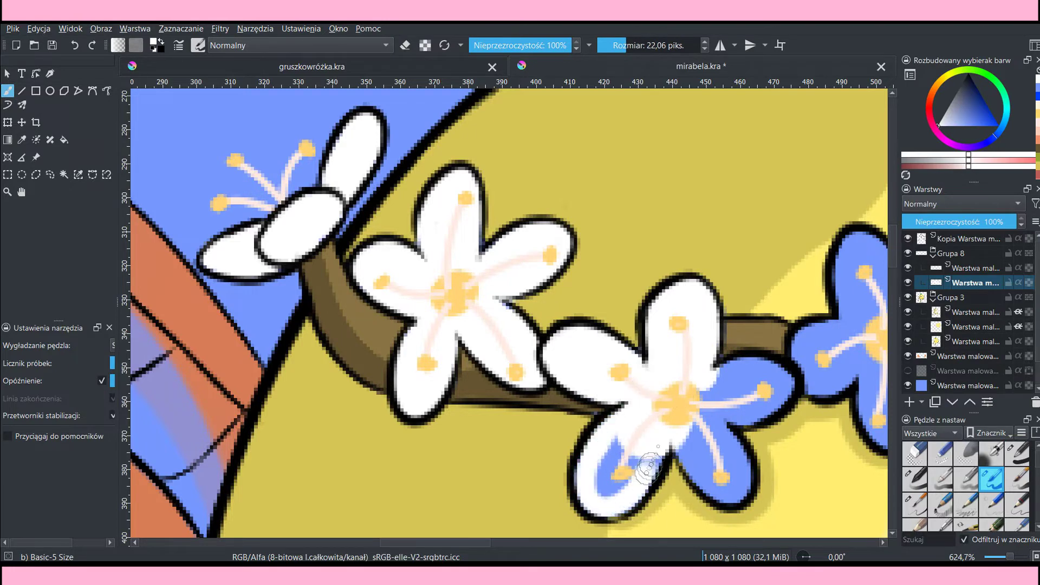
Step: Hide the blue bottom layer and add a darken-blend layer in Grupa 8
{"action": "scroll", "coordinate": [647, 466], "scroll_direction": "down", "scroll_amount": 5}
{"action": "left_click", "coordinate": [970, 268]}
{"action": "left_click", "coordinate": [908, 385]}
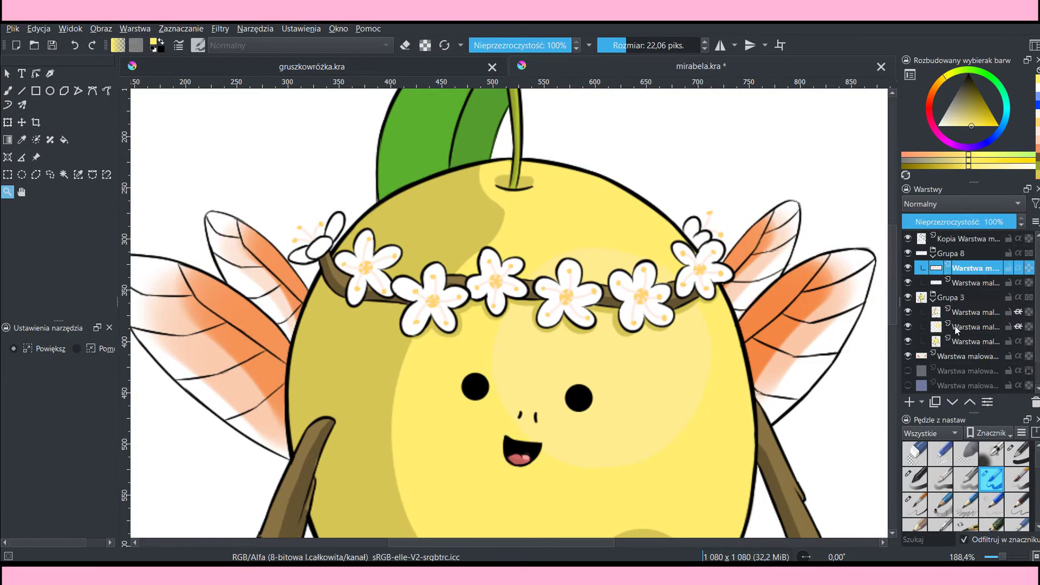
{"action": "left_click", "coordinate": [931, 283]}
{"action": "left_click", "coordinate": [909, 402]}
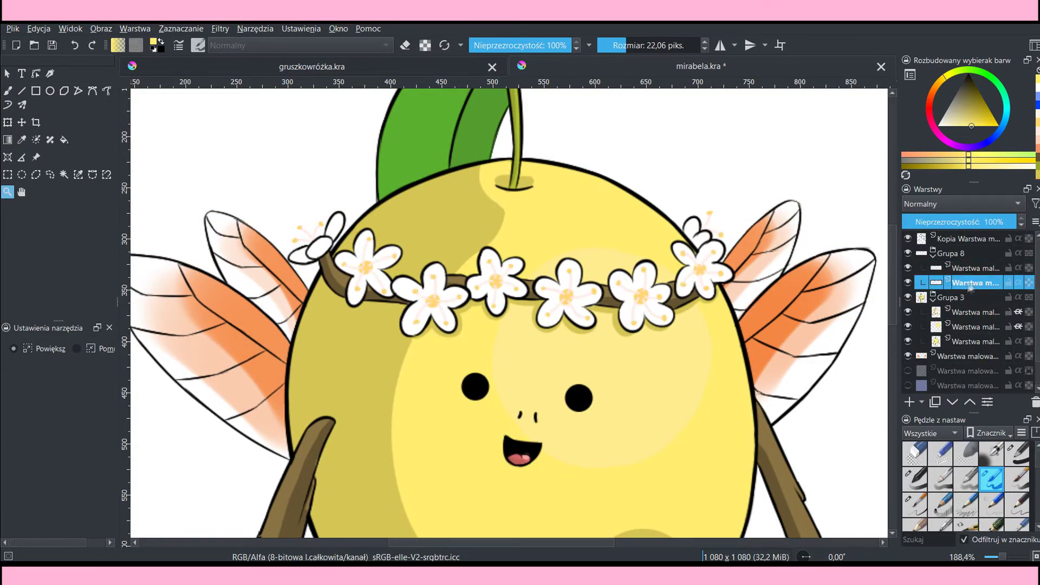
{"action": "left_click", "coordinate": [938, 208]}
{"action": "left_click", "coordinate": [921, 136]}
Step: Shade the petals of the small and big crown flowers with a very pale blue
{"action": "left_click_drag", "start_coordinate": [252, 194], "coordinate": [378, 294]}
{"action": "key", "text": "b"}
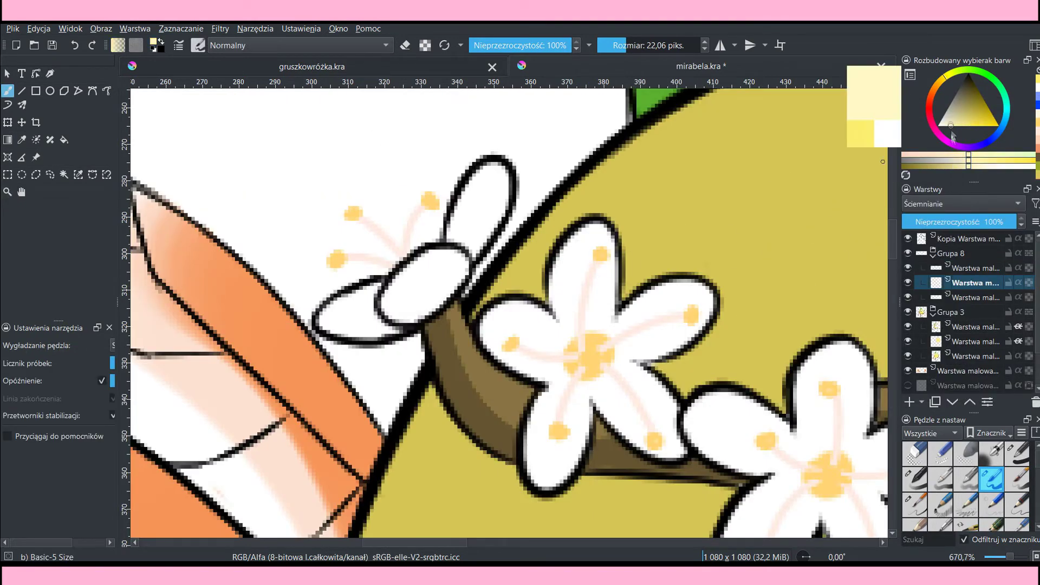
{"action": "left_click", "coordinate": [942, 87]}
{"action": "left_click", "coordinate": [1000, 134]}
{"action": "left_click", "coordinate": [942, 125]}
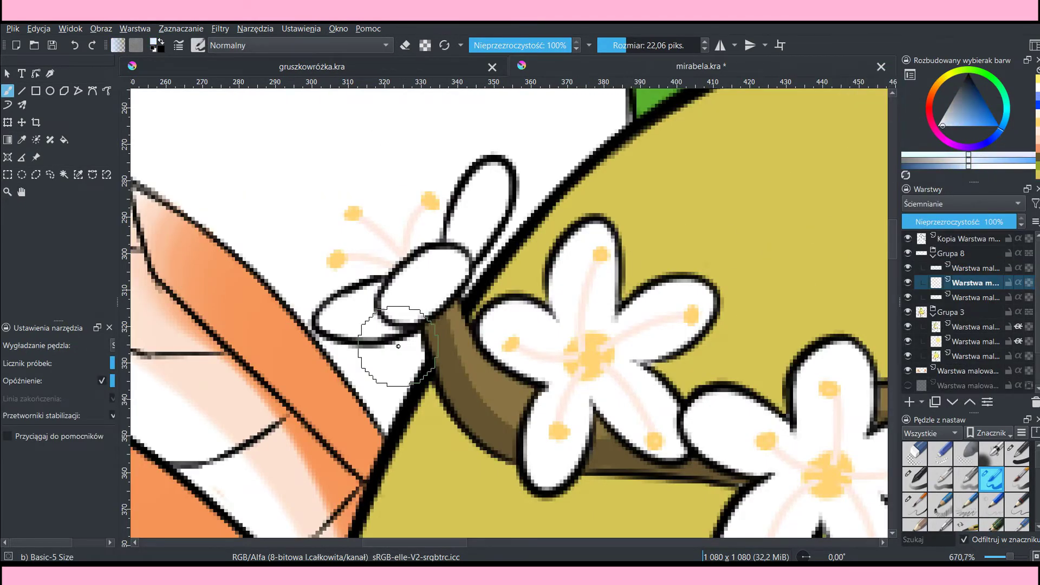
{"action": "mouse_move", "coordinate": [433, 287]}
{"action": "left_mouse_down"}
{"action": "mouse_move", "coordinate": [406, 307]}
{"action": "mouse_move", "coordinate": [450, 271]}
{"action": "left_mouse_up"}
{"action": "mouse_move", "coordinate": [390, 292]}
{"action": "left_mouse_down"}
{"action": "mouse_move", "coordinate": [347, 325]}
{"action": "mouse_move", "coordinate": [455, 260]}
{"action": "mouse_move", "coordinate": [495, 188]}
{"action": "mouse_move", "coordinate": [477, 239]}
{"action": "left_mouse_up"}
{"action": "scroll", "coordinate": [477, 260], "scroll_direction": "down", "scroll_amount": 1}
{"action": "left_click_drag", "start_coordinate": [569, 255], "coordinate": [564, 320]}
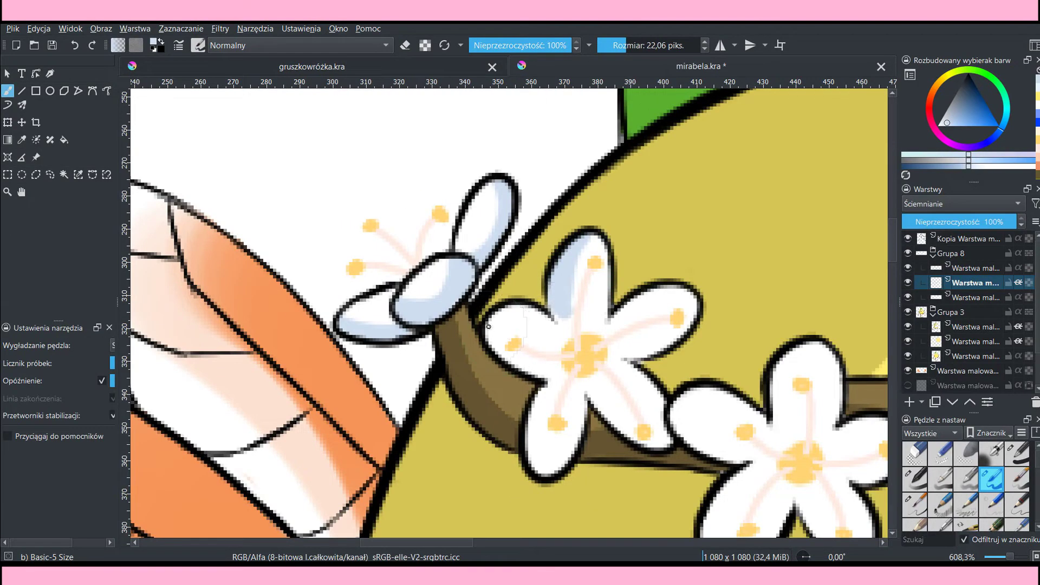
{"action": "mouse_move", "coordinate": [495, 319]}
{"action": "left_mouse_down"}
{"action": "mouse_move", "coordinate": [536, 373]}
{"action": "mouse_move", "coordinate": [541, 466]}
{"action": "mouse_move", "coordinate": [560, 366]}
{"action": "mouse_move", "coordinate": [639, 439]}
{"action": "left_mouse_up"}
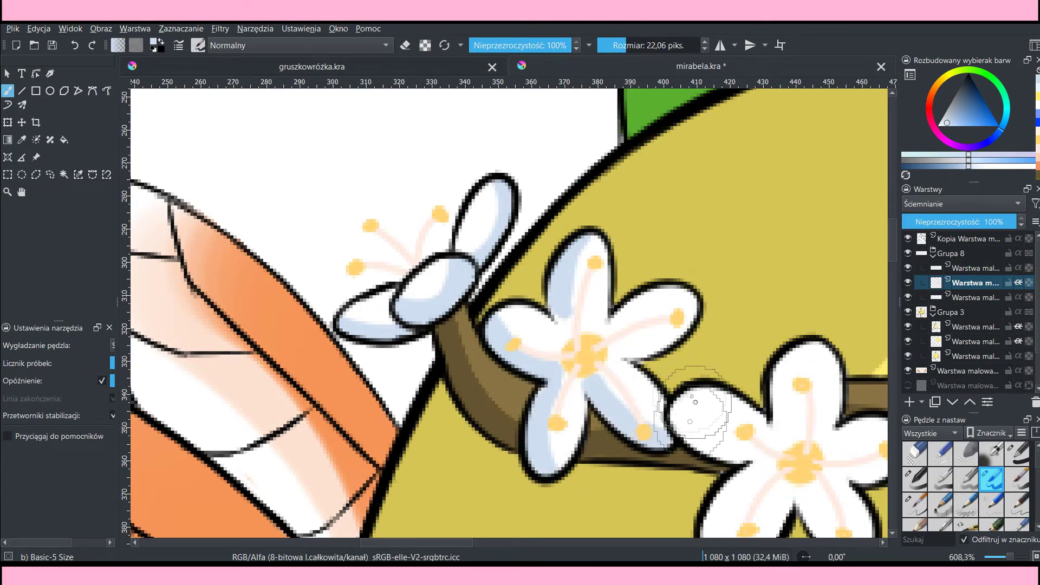
{"action": "left_click_drag", "start_coordinate": [650, 347], "coordinate": [557, 262]}
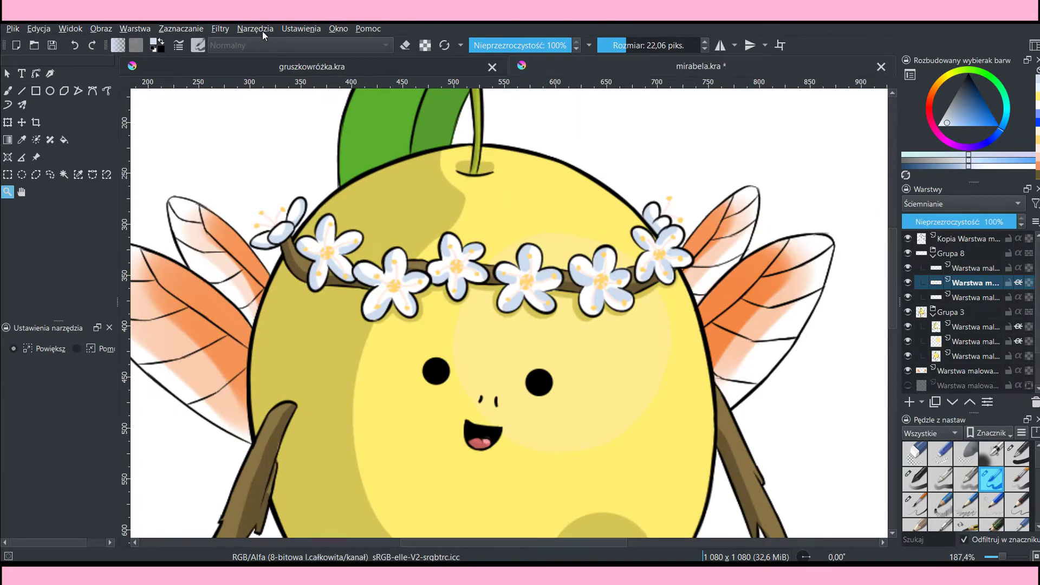
Step: Preview a midtone dodge filter at about 34 exposure on the flower shading
{"action": "left_click", "coordinate": [218, 30]}
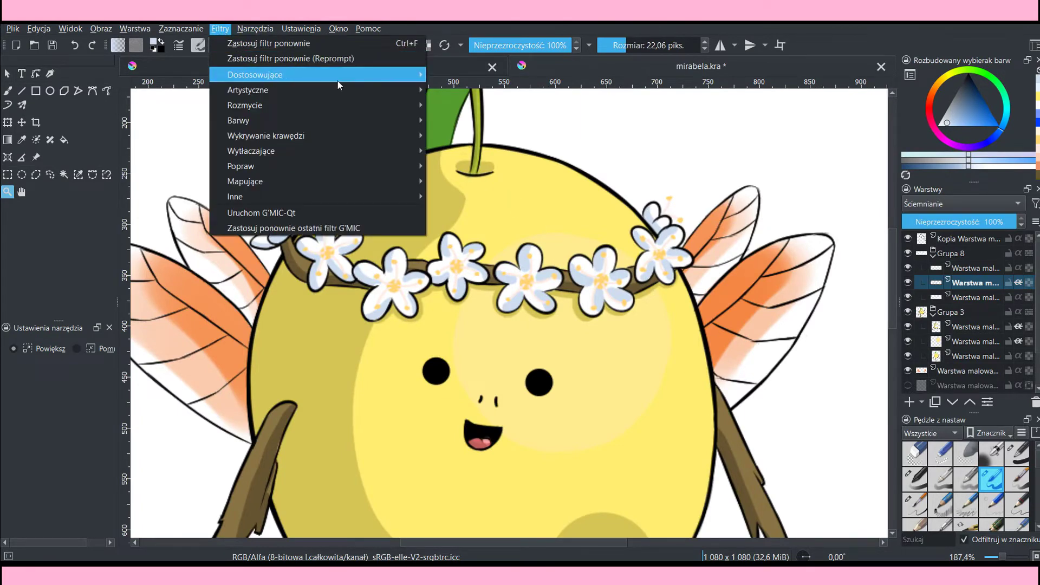
{"action": "mouse_move", "coordinate": [317, 75]}
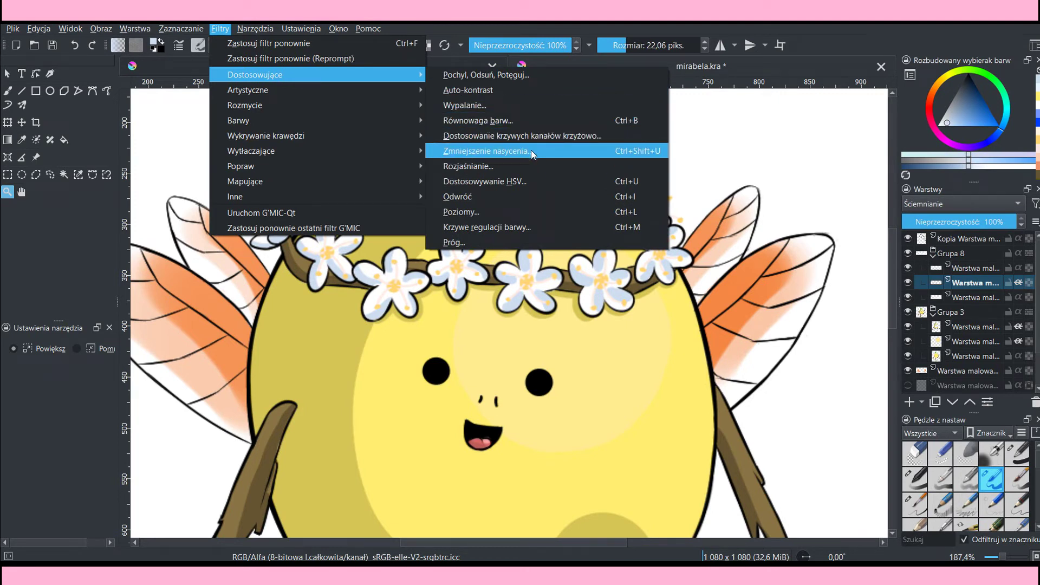
{"action": "left_click", "coordinate": [538, 164]}
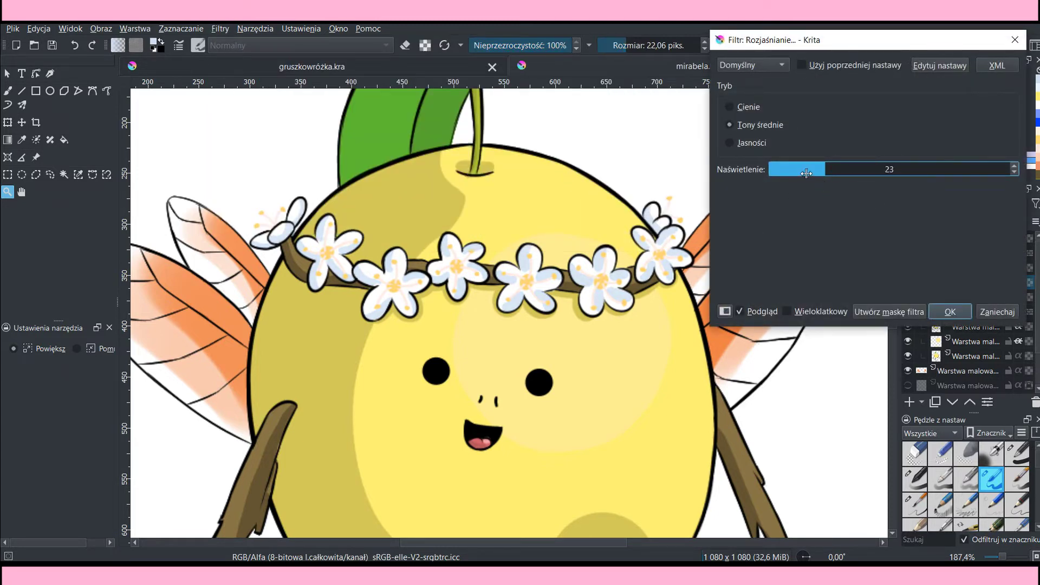
{"action": "left_click_drag", "start_coordinate": [806, 174], "coordinate": [898, 202]}
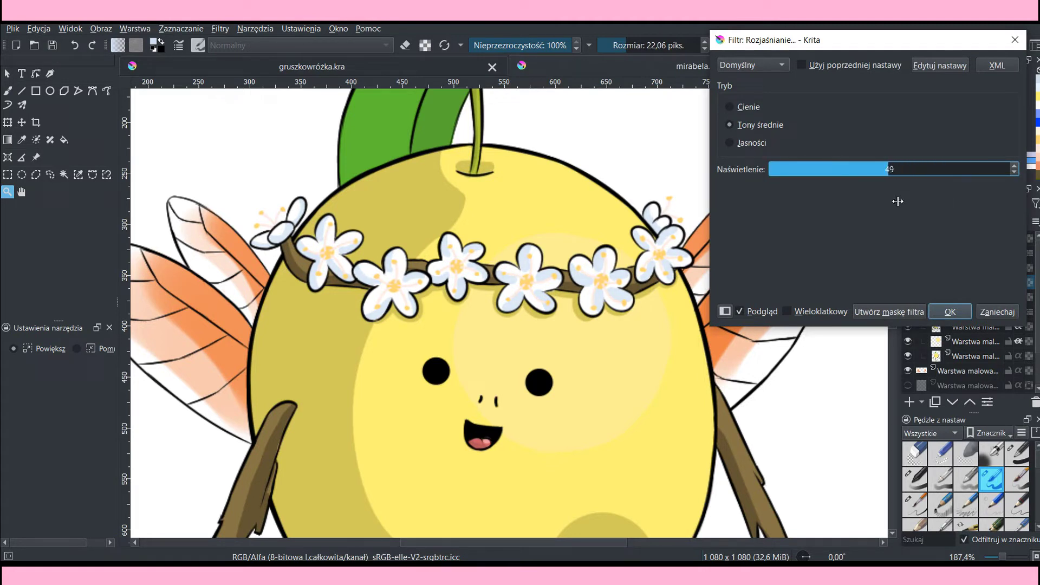
{"action": "left_click_drag", "start_coordinate": [864, 198], "coordinate": [790, 187]}
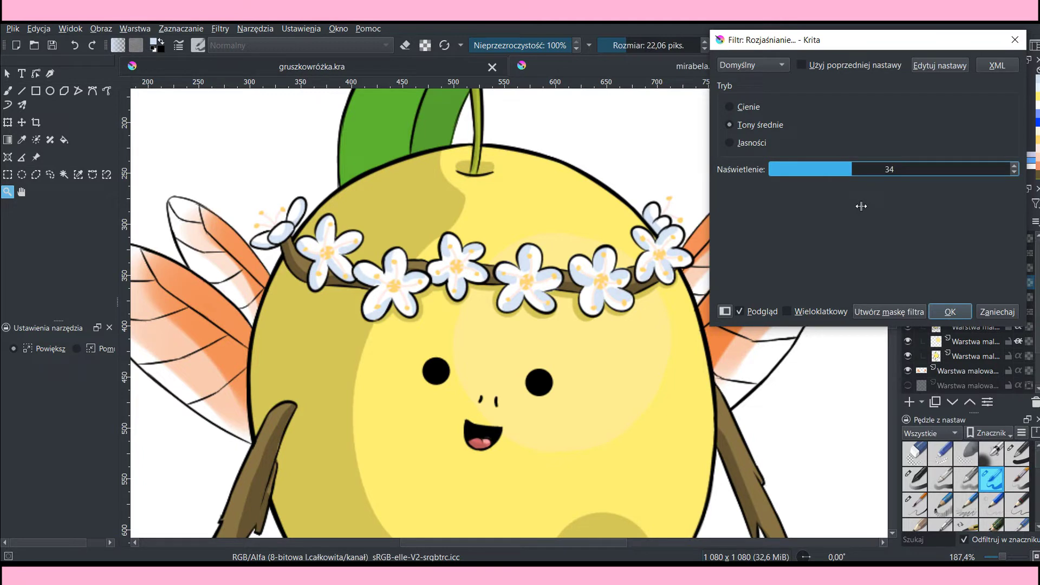
{"action": "left_click", "coordinate": [760, 312]}
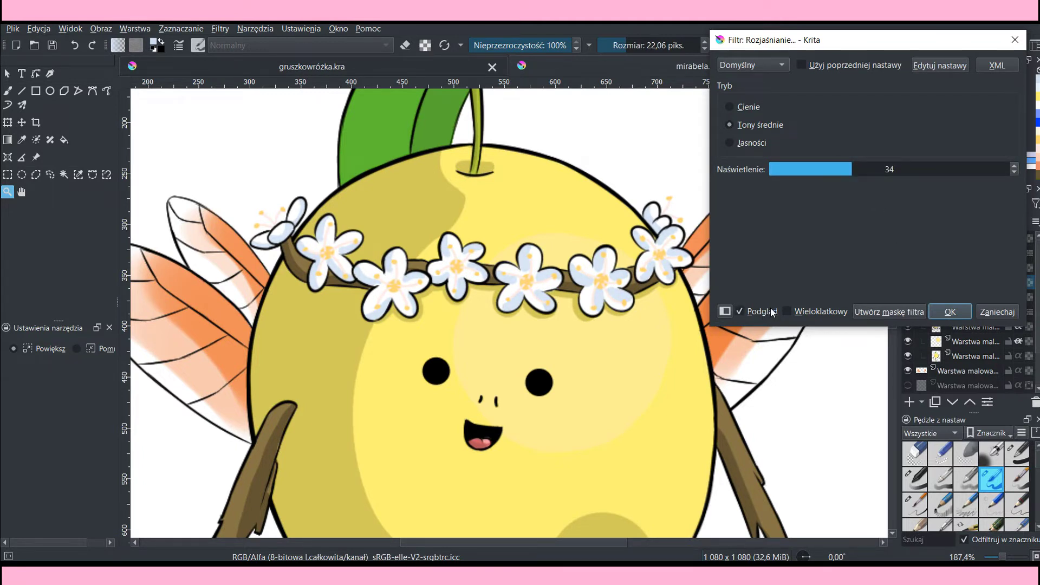
Step: Apply the dodge, then shift the Colour Balance highlights from cyan toward red
{"action": "left_click", "coordinate": [960, 313]}
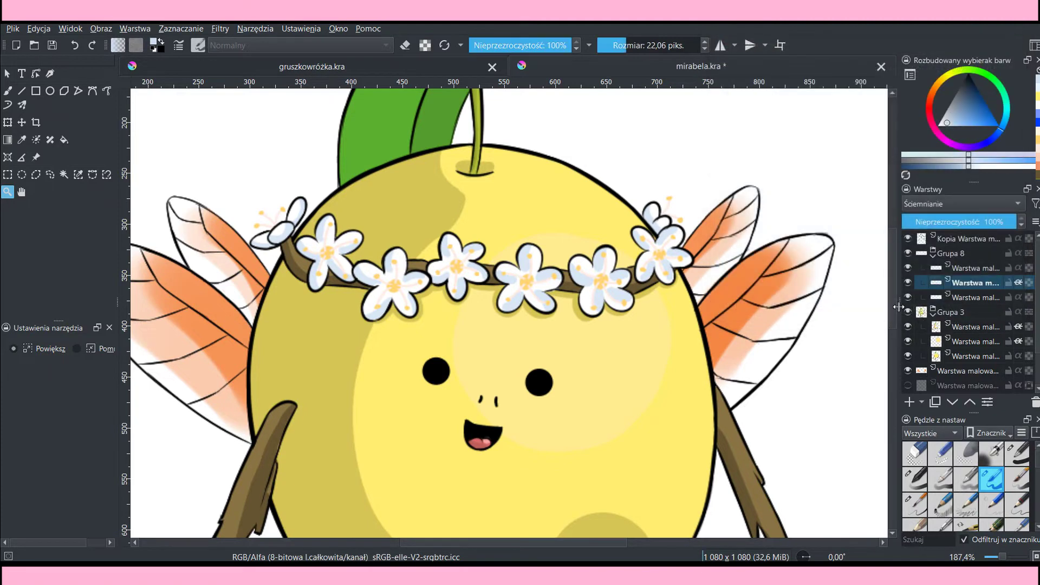
{"action": "left_click", "coordinate": [258, 29]}
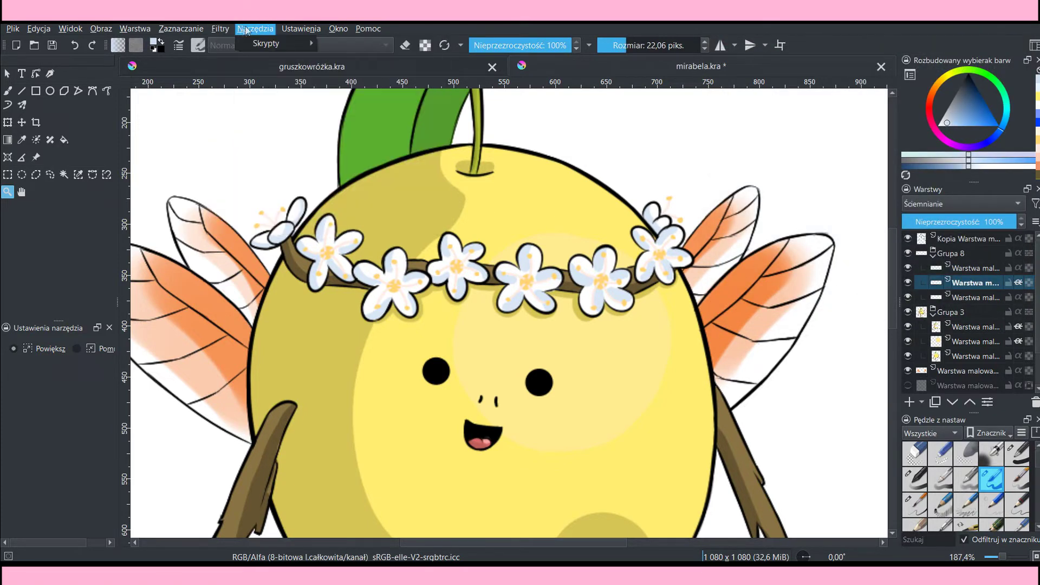
{"action": "left_click", "coordinate": [542, 122]}
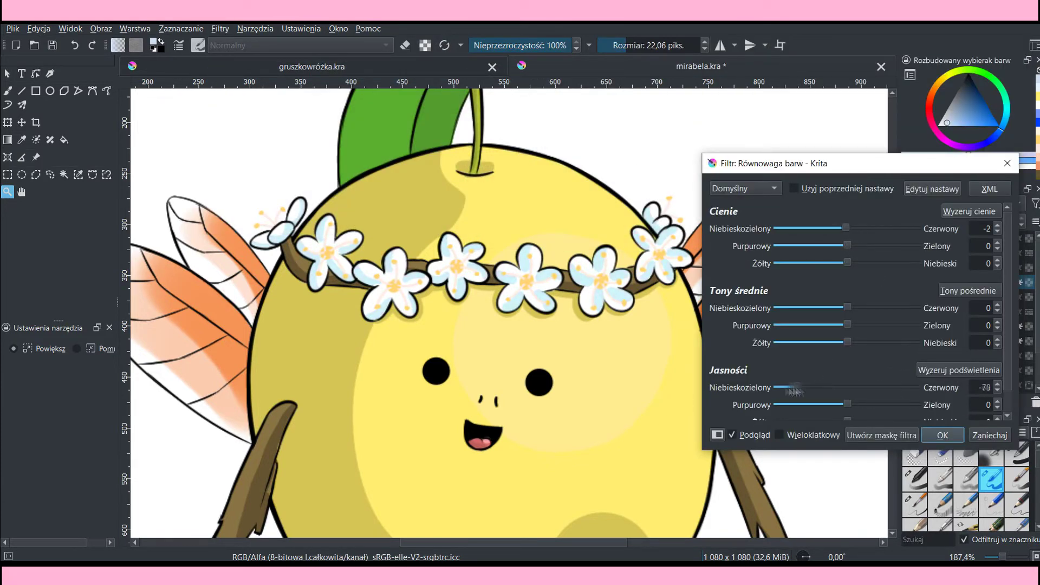
{"action": "mouse_move", "coordinate": [794, 387]}
{"action": "left_mouse_down"}
{"action": "mouse_move", "coordinate": [828, 388]}
{"action": "mouse_move", "coordinate": [847, 404]}
{"action": "left_mouse_up"}
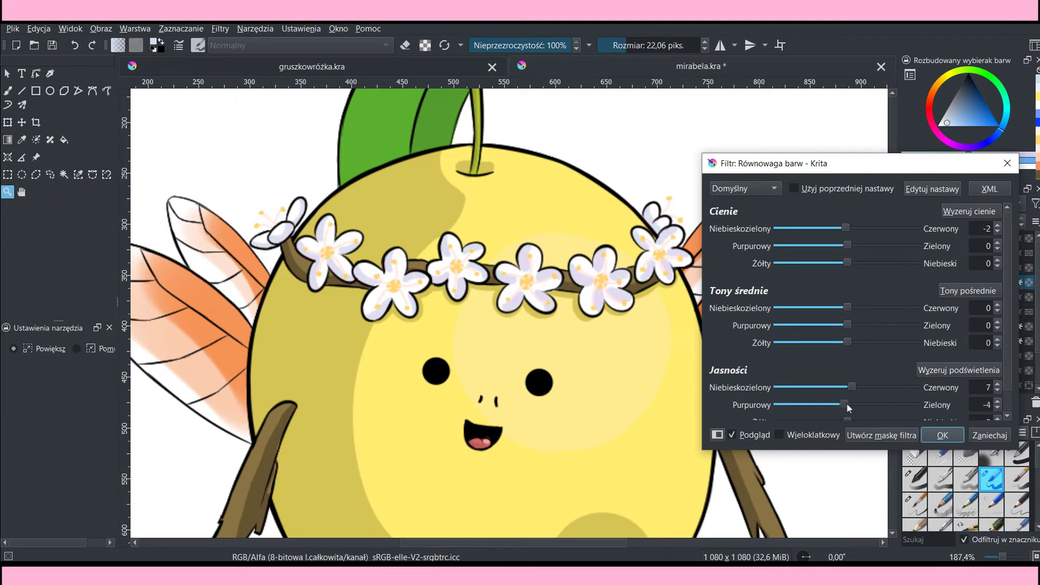
{"action": "scroll", "coordinate": [850, 407], "scroll_direction": "down", "scroll_amount": 1}
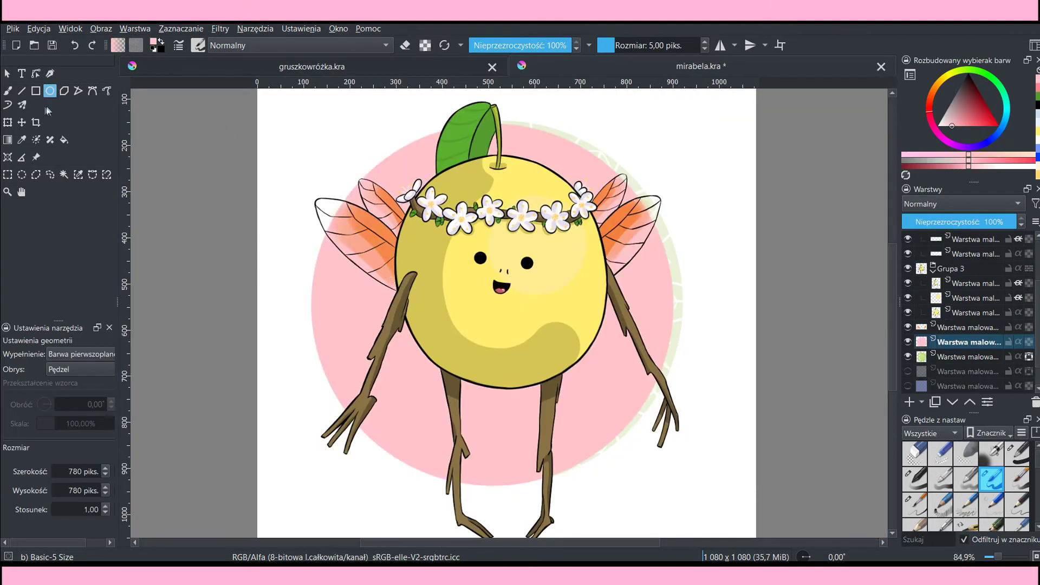
Step: Nudge the pink circle slightly right with the Move tool and delete the green layer
{"action": "left_click", "coordinate": [22, 122]}
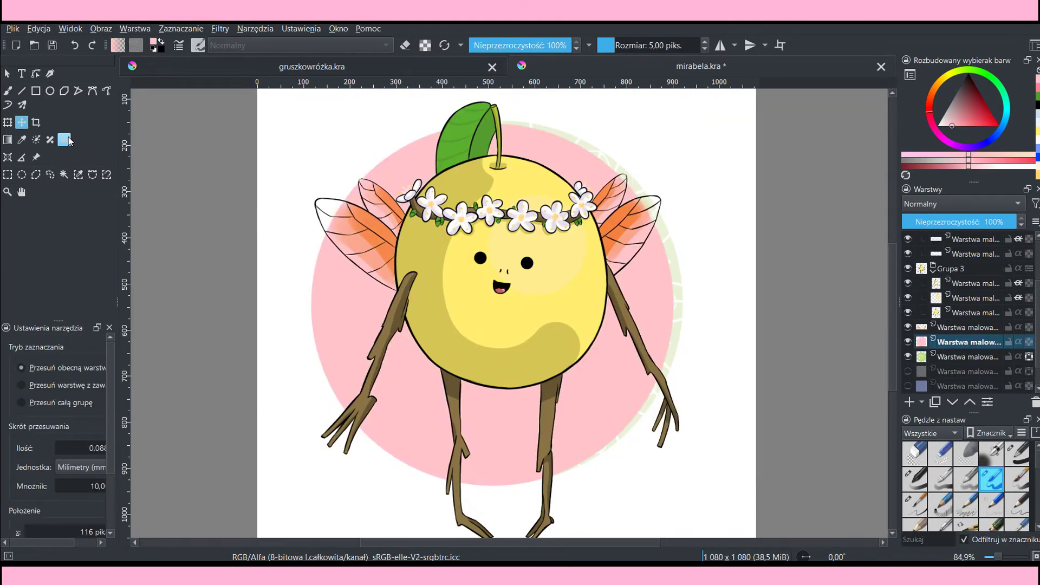
{"action": "key", "text": "Right"}
{"action": "key", "text": "Right"}
{"action": "key", "text": "Right"}
{"action": "key", "text": "Right"}
{"action": "key", "text": "Right"}
{"action": "key", "text": "Right"}
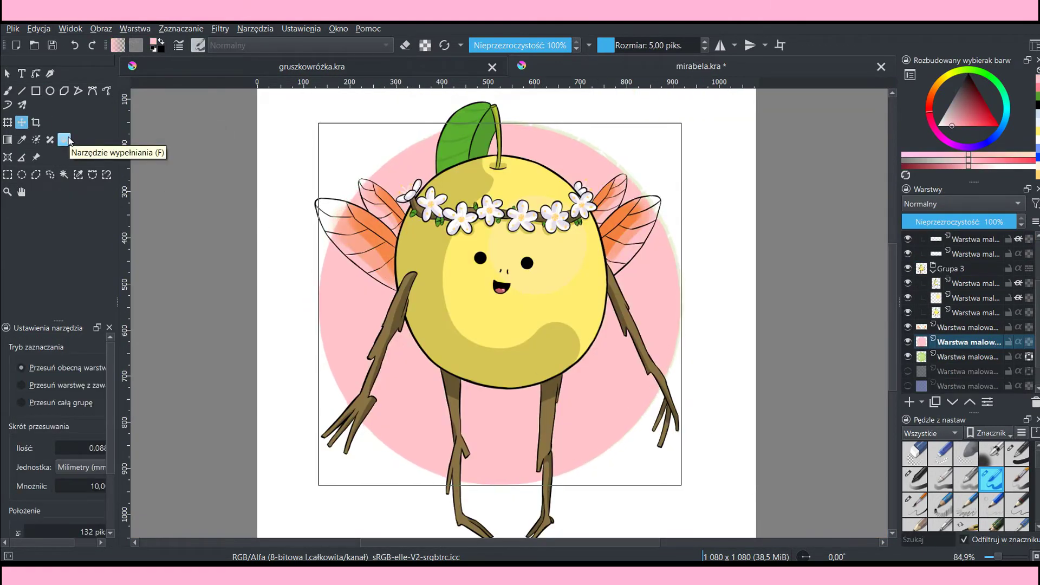
{"action": "key", "text": "Up"}
{"action": "key", "text": "Up"}
{"action": "key", "text": "Up"}
{"action": "key", "text": "Right"}
{"action": "key", "text": "Right"}
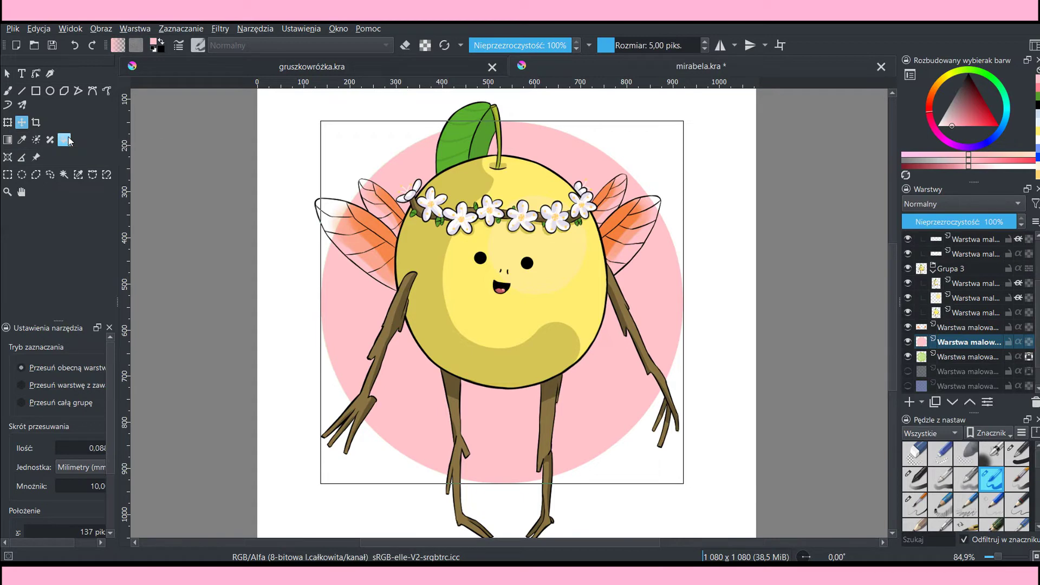
{"action": "right_click", "coordinate": [959, 362]}
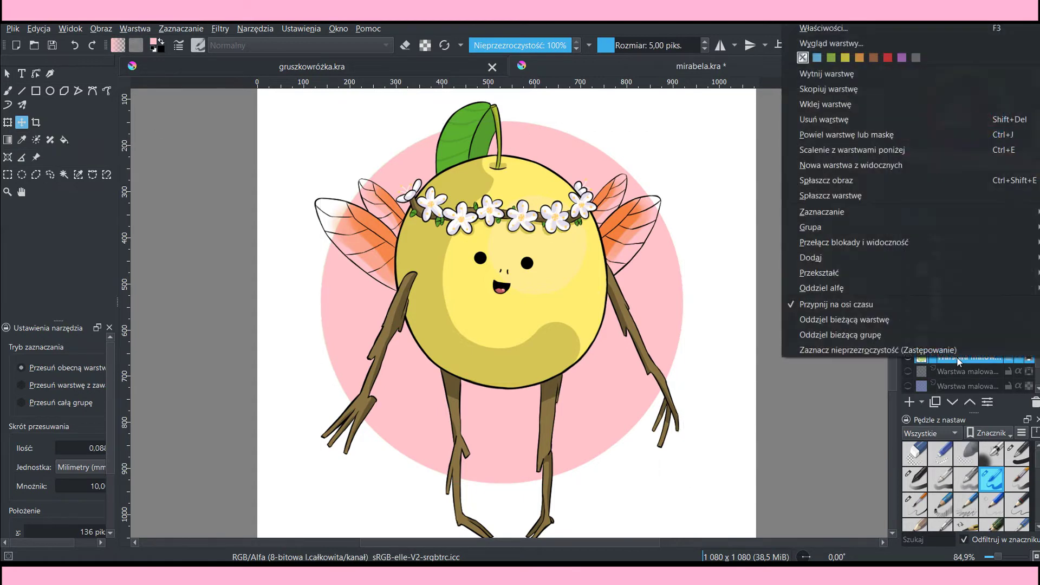
{"action": "left_click", "coordinate": [837, 120]}
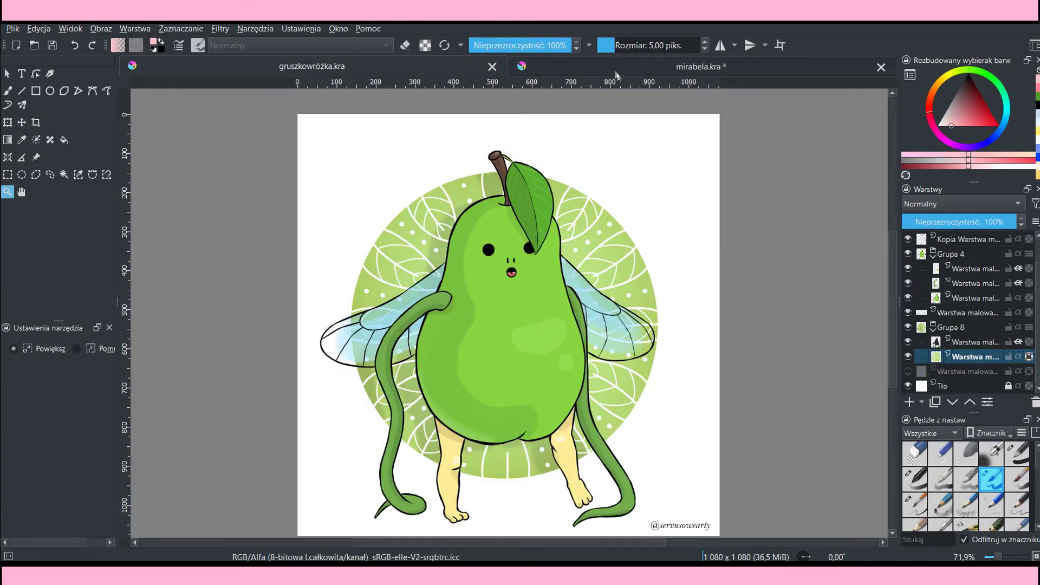
Step: Return to mirabela.kra and put the pink circle layer into its own group
{"action": "left_click", "coordinate": [616, 72]}
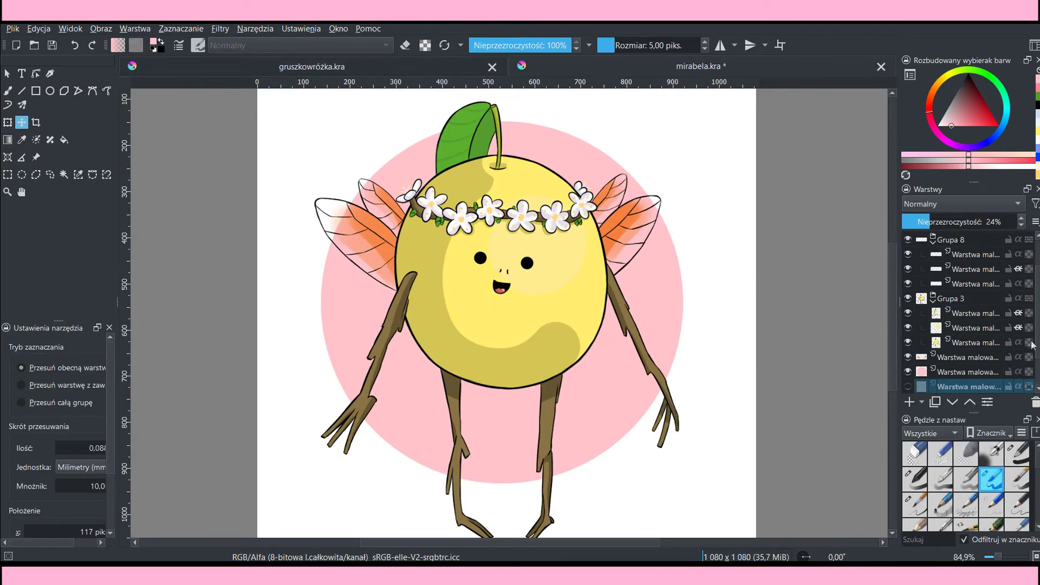
{"action": "scroll", "coordinate": [1032, 344], "scroll_direction": "down", "scroll_amount": 2}
{"action": "left_click", "coordinate": [971, 328]}
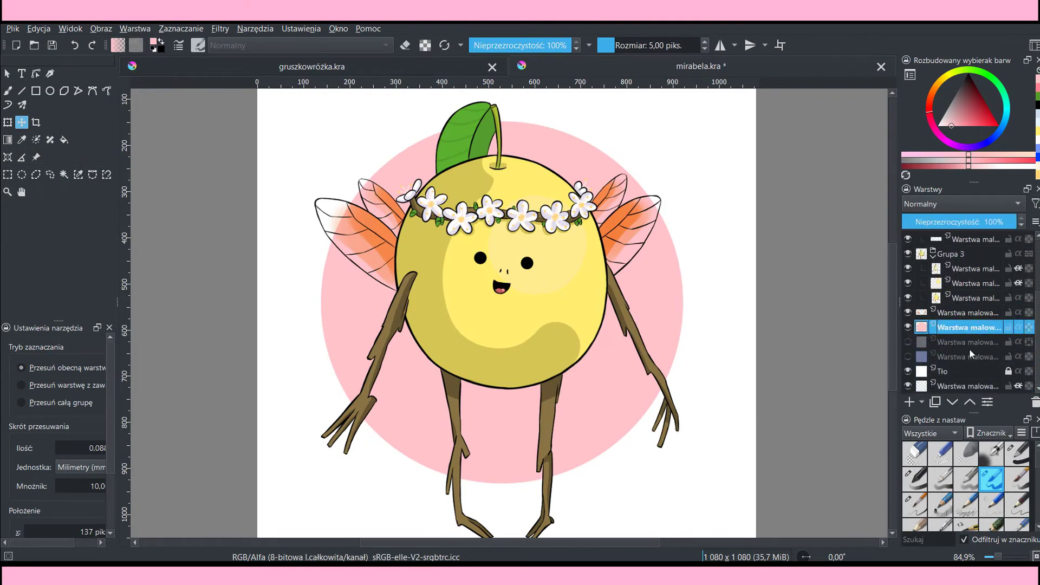
{"action": "key", "text": "ctrl+g"}
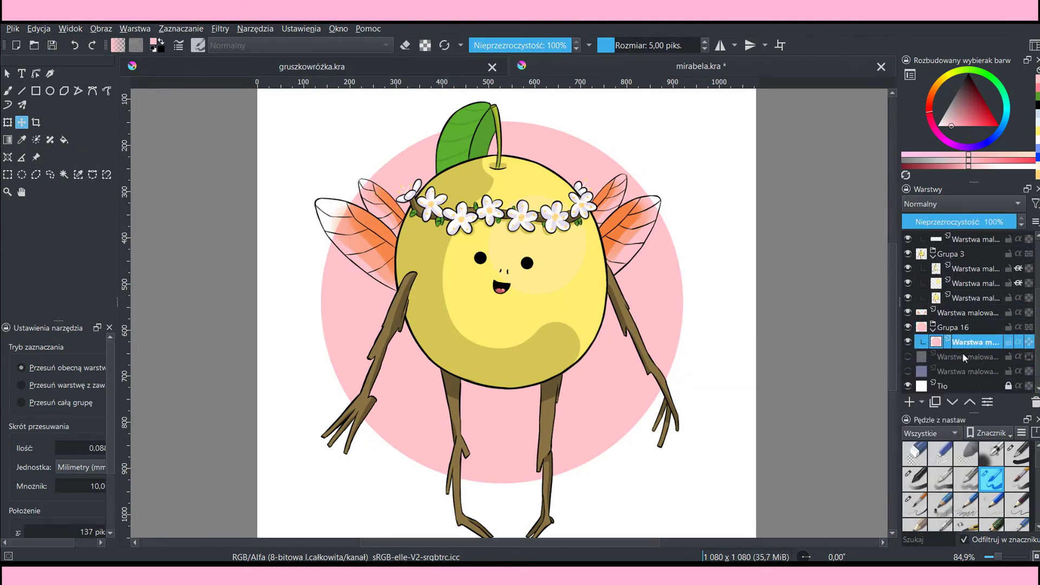
Step: Lock the circle's transparency and lay a soft pink gradient across it
{"action": "left_click", "coordinate": [9, 141]}
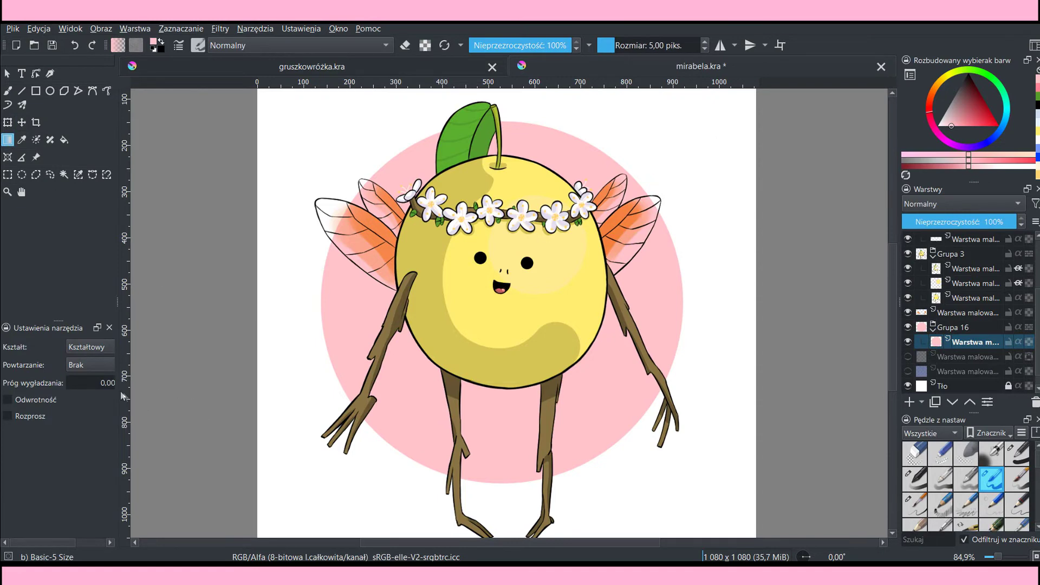
{"action": "left_click_drag", "start_coordinate": [123, 396], "coordinate": [162, 430]}
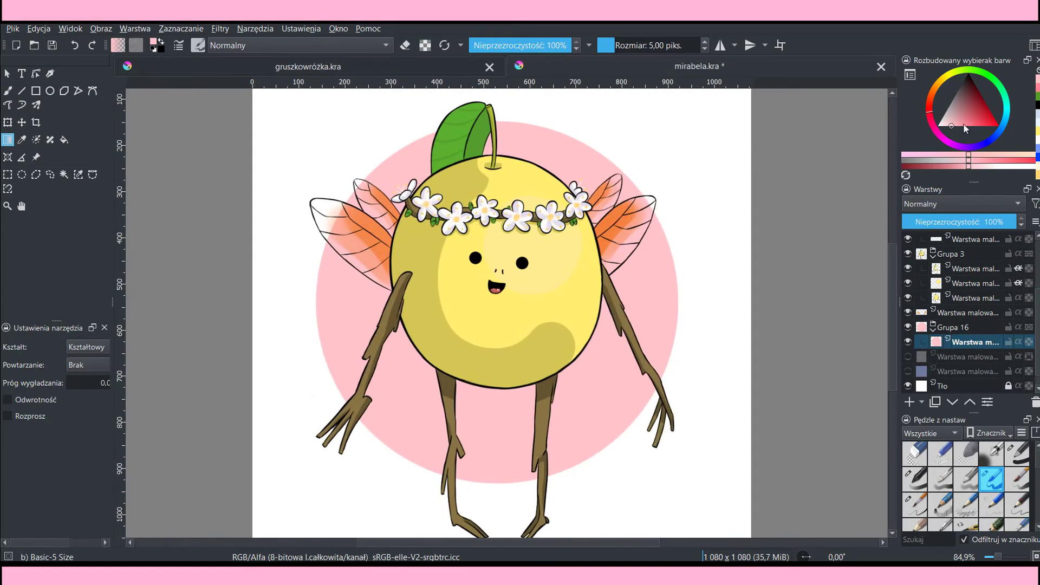
{"action": "left_click", "coordinate": [963, 125]}
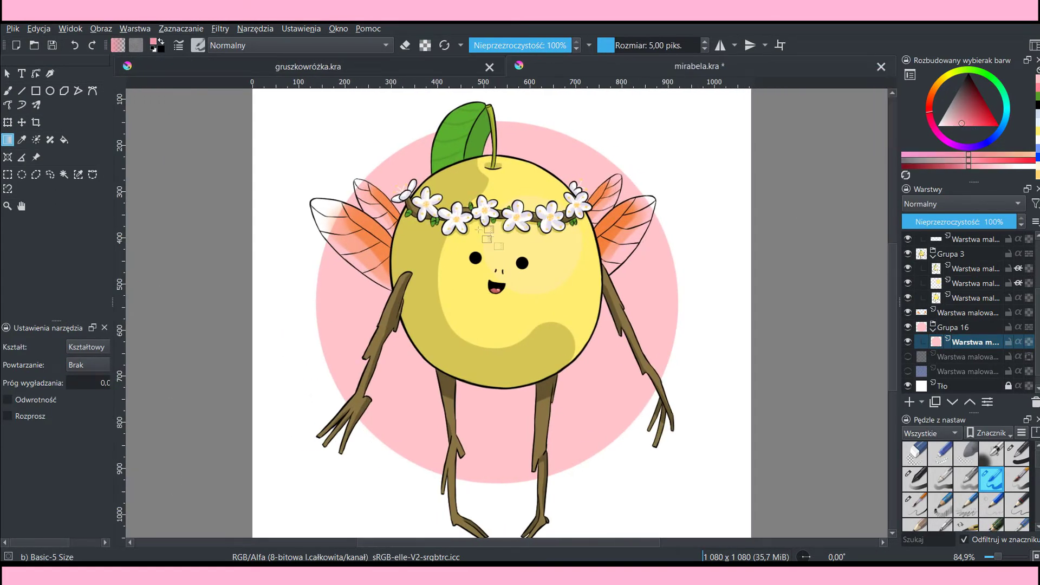
{"action": "left_click_drag", "start_coordinate": [509, 320], "coordinate": [622, 421]}
{"action": "left_click", "coordinate": [1019, 341]}
{"action": "left_click", "coordinate": [1028, 341]}
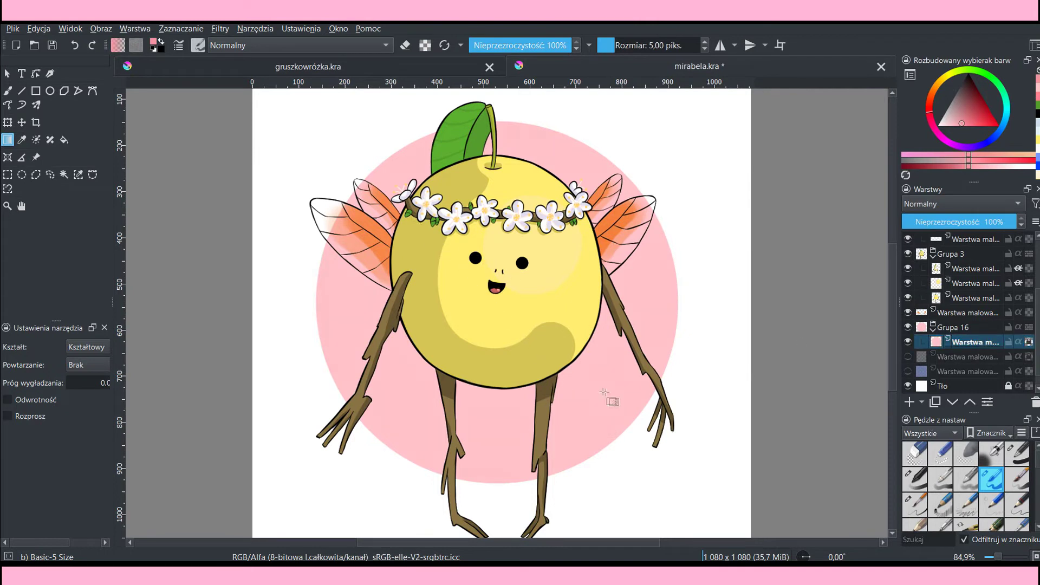
{"action": "left_click_drag", "start_coordinate": [512, 320], "coordinate": [623, 434]}
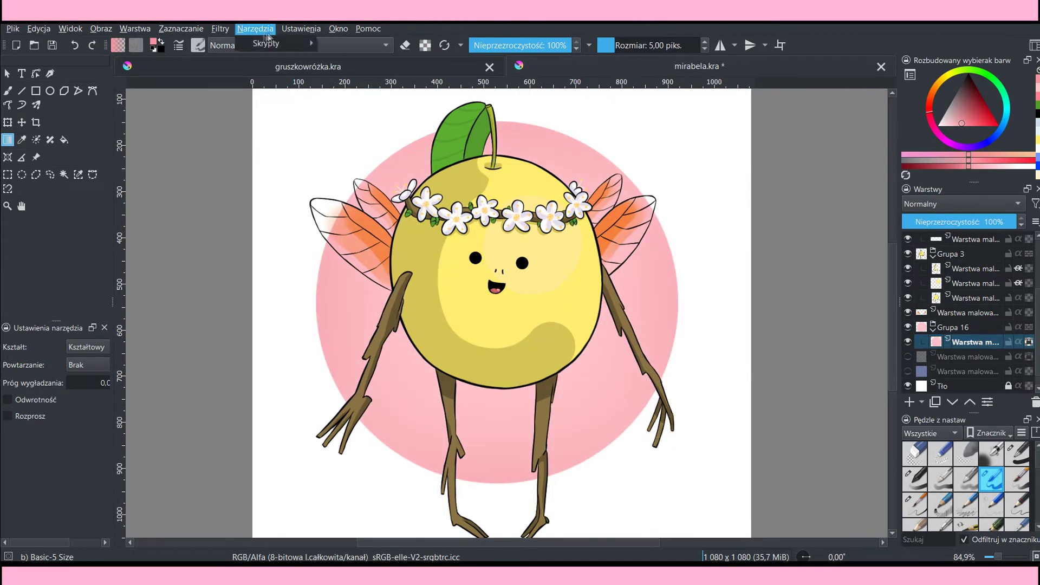
Step: Apply a midtone dodge with exposure 44 to the pink circle
{"action": "left_click", "coordinate": [220, 29]}
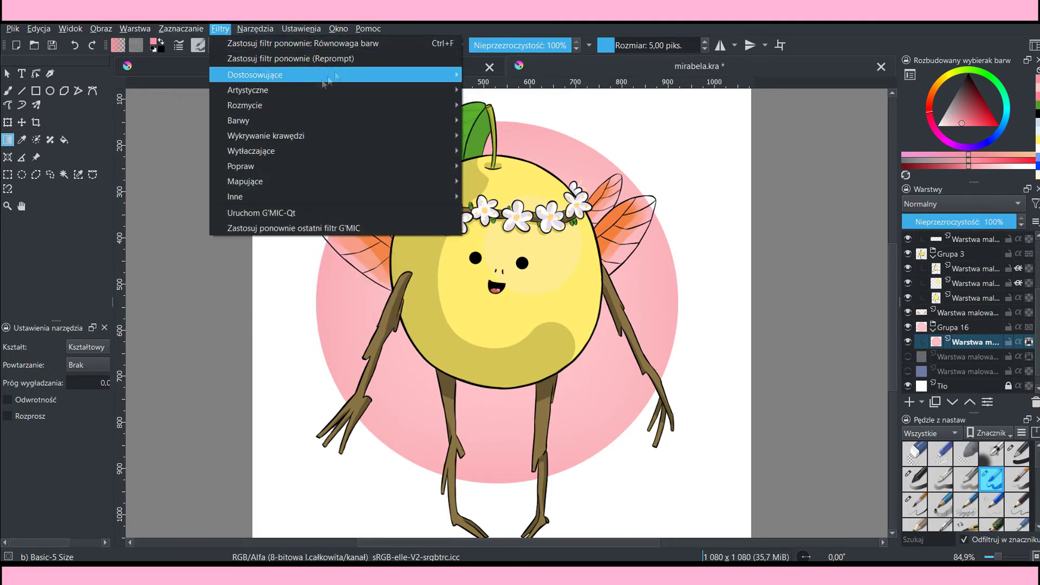
{"action": "left_click", "coordinate": [541, 163]}
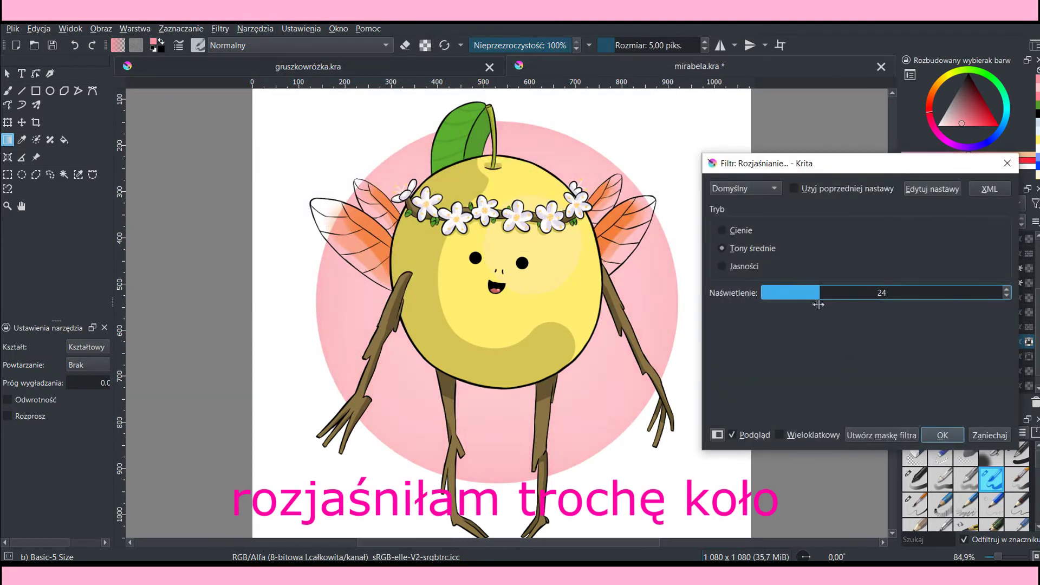
{"action": "left_click_drag", "start_coordinate": [855, 308], "coordinate": [869, 309]}
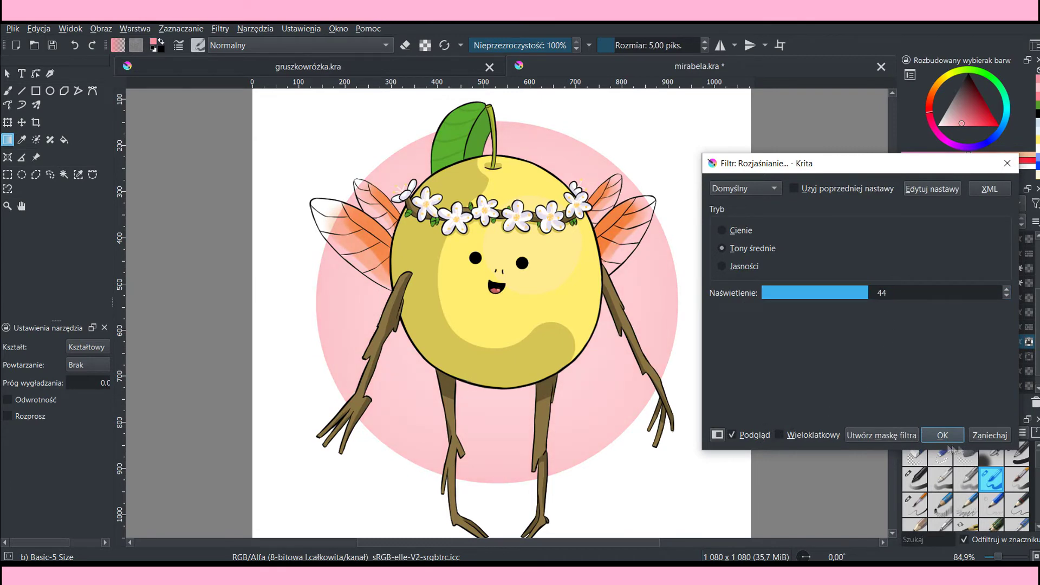
{"action": "left_click", "coordinate": [942, 435]}
Step: Copy the fairy's body layer into the pink circle's group and nudge it left
{"action": "left_click", "coordinate": [981, 295]}
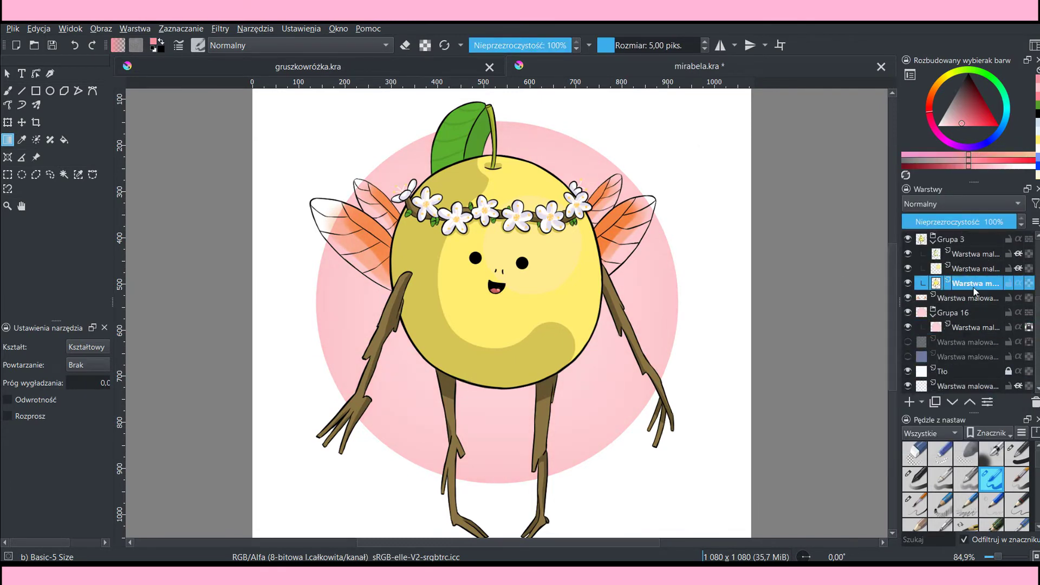
{"action": "right_click", "coordinate": [975, 292]}
{"action": "left_click", "coordinate": [969, 75]}
{"action": "left_click", "coordinate": [978, 327]}
{"action": "key", "text": "ctrl+v"}
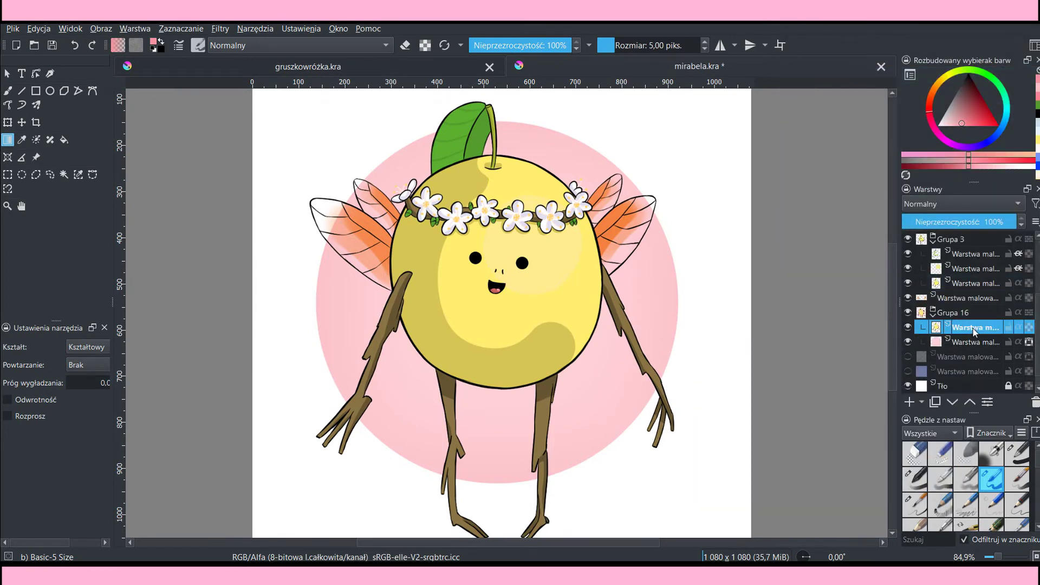
{"action": "key", "text": "t"}
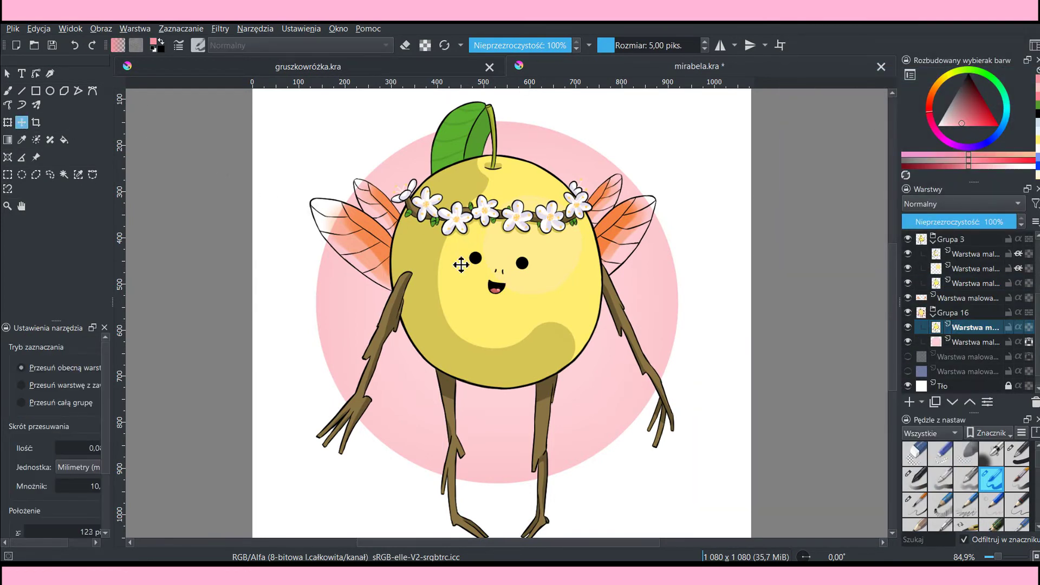
{"action": "key", "text": "Left"}
{"action": "key", "text": "Left"}
{"action": "key", "text": "Left"}
{"action": "key", "text": "Left"}
{"action": "key", "text": "Left"}
{"action": "key", "text": "Left"}
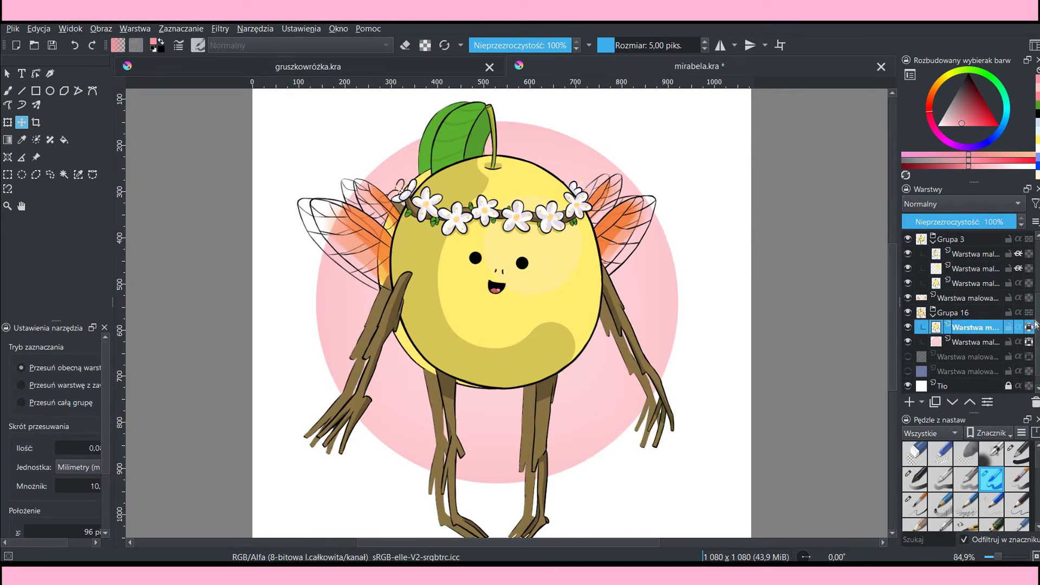
Step: Paint the offset copy solid black with a large brush to form the drop shadow
{"action": "left_click", "coordinate": [975, 327]}
{"action": "left_click", "coordinate": [968, 76]}
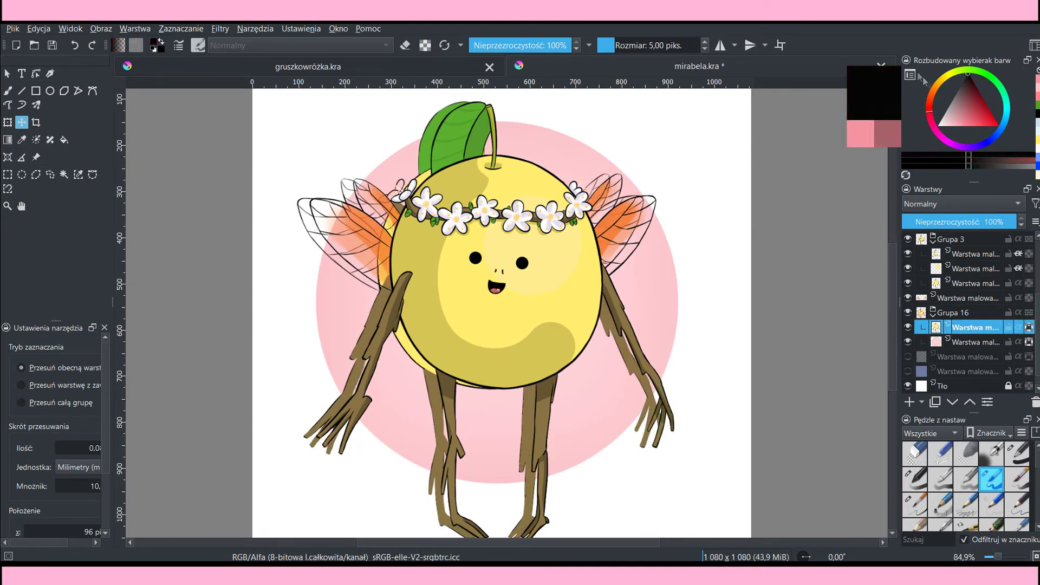
{"action": "key", "text": "b"}
{"action": "left_click", "coordinate": [638, 45]}
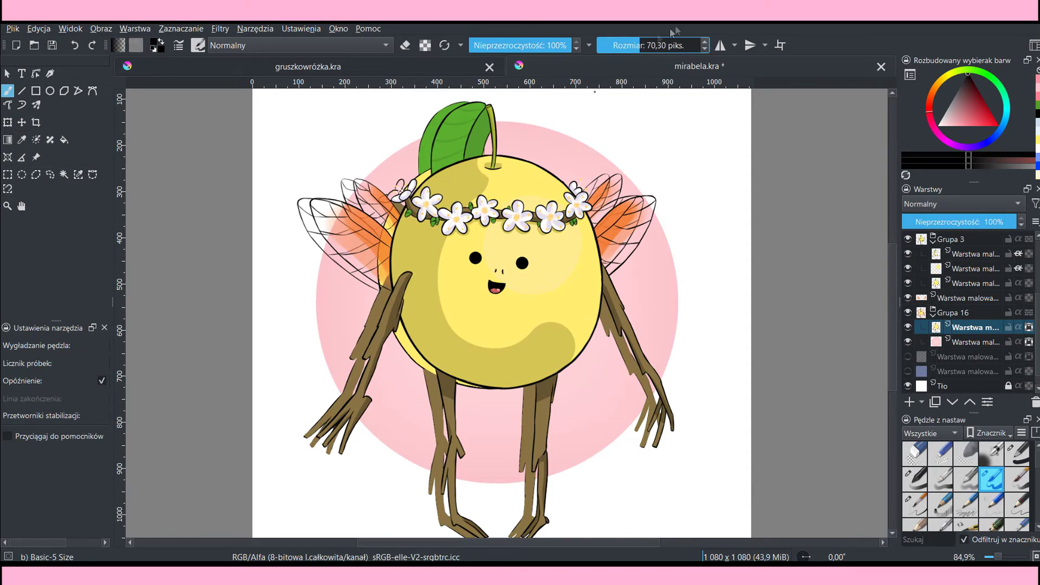
{"action": "left_click_drag", "start_coordinate": [671, 31], "coordinate": [692, 45]}
{"action": "mouse_move", "coordinate": [429, 291]}
{"action": "left_mouse_down"}
{"action": "mouse_move", "coordinate": [418, 255]}
{"action": "mouse_move", "coordinate": [464, 349]}
{"action": "mouse_move", "coordinate": [529, 294]}
{"action": "left_mouse_up"}
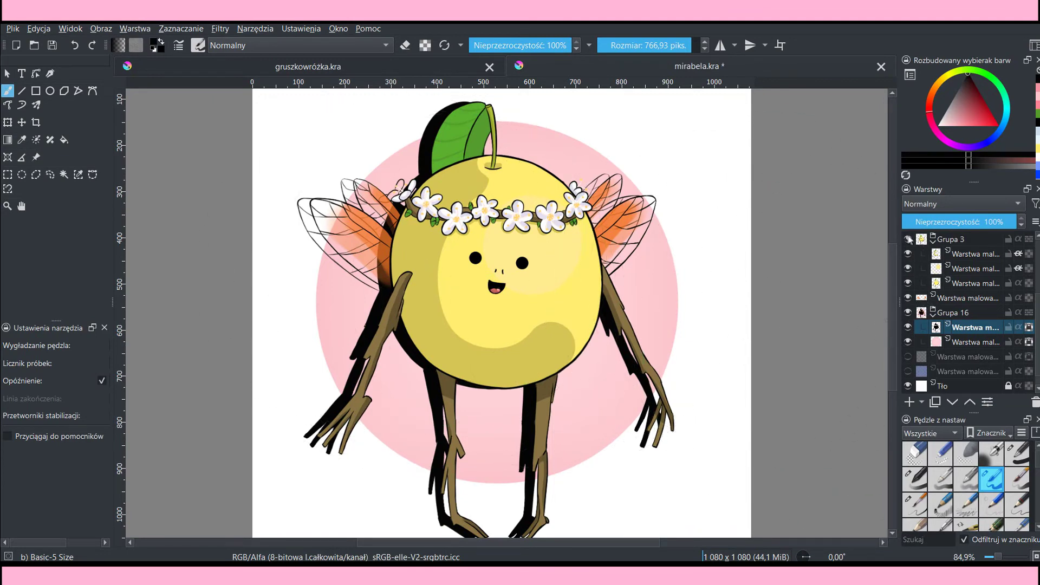
{"action": "left_click", "coordinate": [908, 239]}
{"action": "left_click", "coordinate": [908, 239]}
{"action": "left_click", "coordinate": [908, 238]}
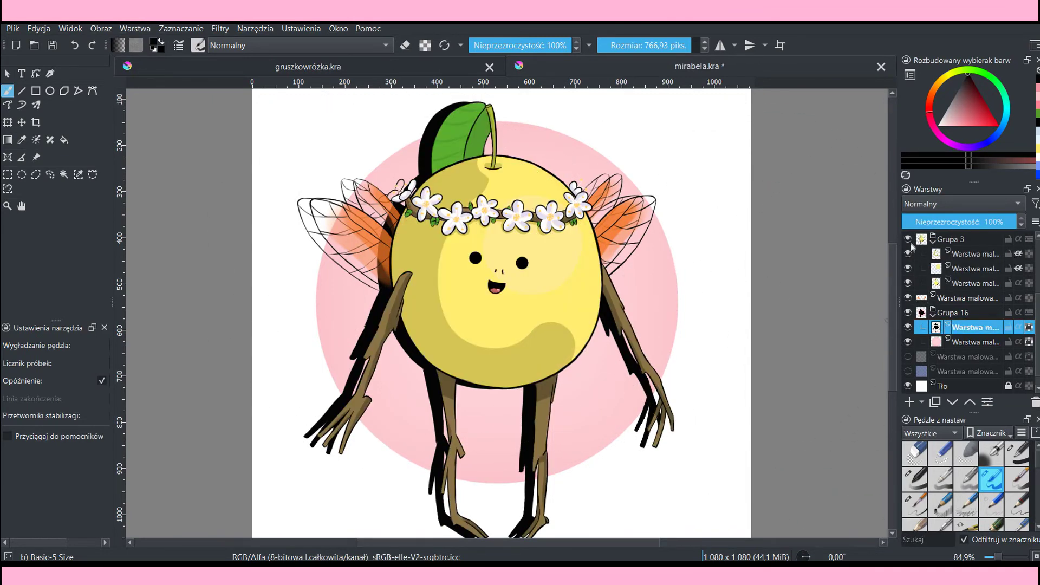
{"action": "left_click", "coordinate": [8, 206]}
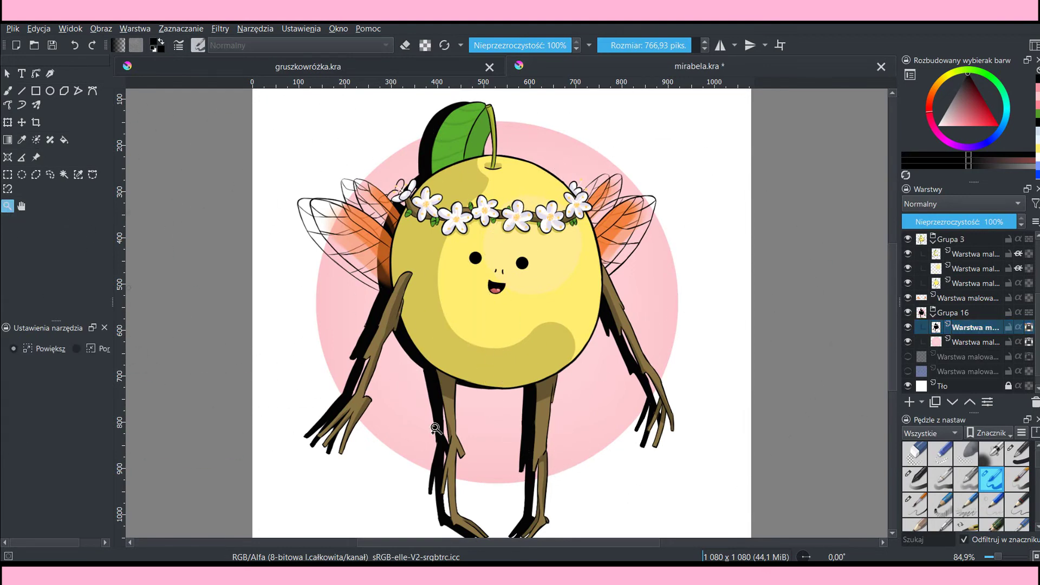
{"action": "left_click_drag", "start_coordinate": [259, 158], "coordinate": [572, 350]}
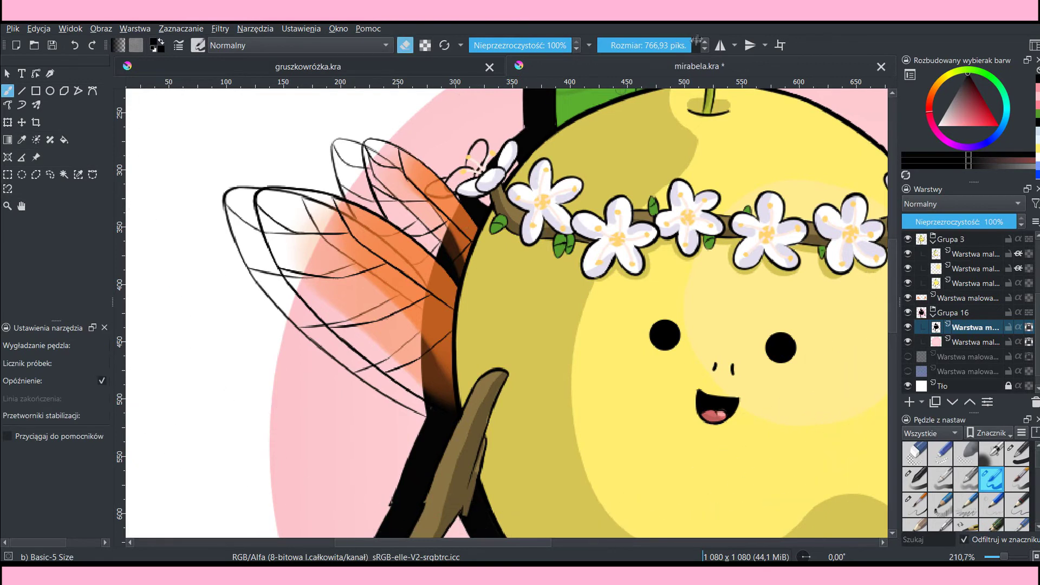
Step: Erase the shadow marks overlapping the upper-left wing
{"action": "key", "text": "e"}
{"action": "mouse_move", "coordinate": [434, 156]}
{"action": "left_mouse_down"}
{"action": "mouse_move", "coordinate": [336, 139]}
{"action": "mouse_move", "coordinate": [458, 149]}
{"action": "left_mouse_up"}
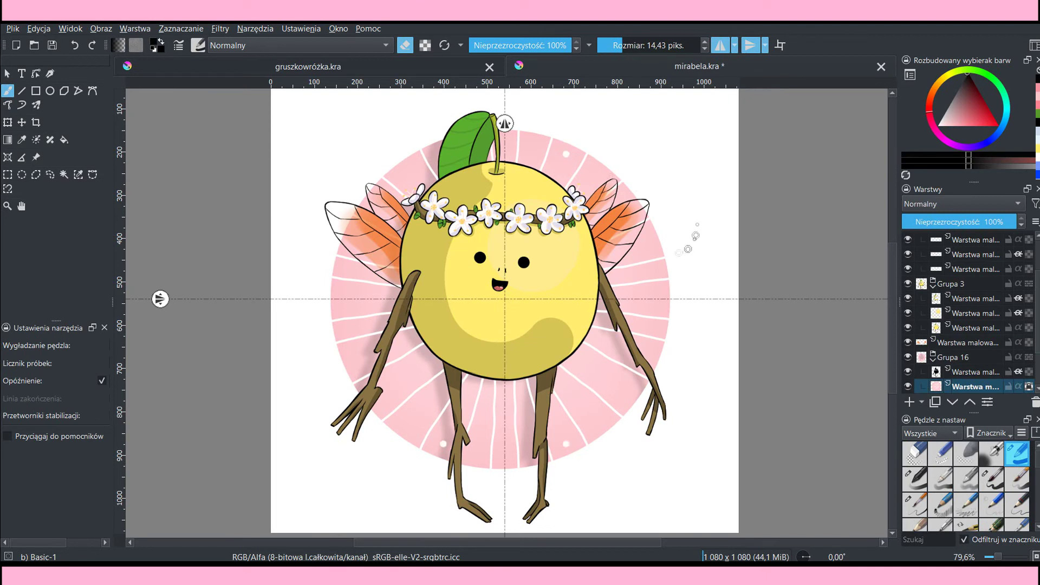
Step: Erase the stray dots by the left arm and the arc below the body, then disable both mirror modes
{"action": "left_click_drag", "start_coordinate": [416, 370], "coordinate": [384, 306]}
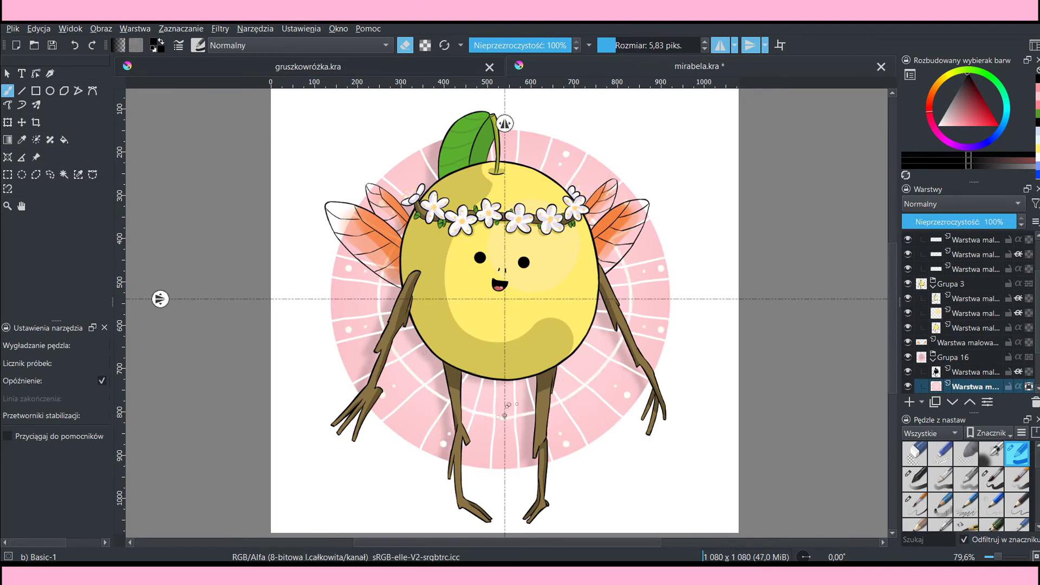
{"action": "left_click_drag", "start_coordinate": [448, 401], "coordinate": [400, 361]}
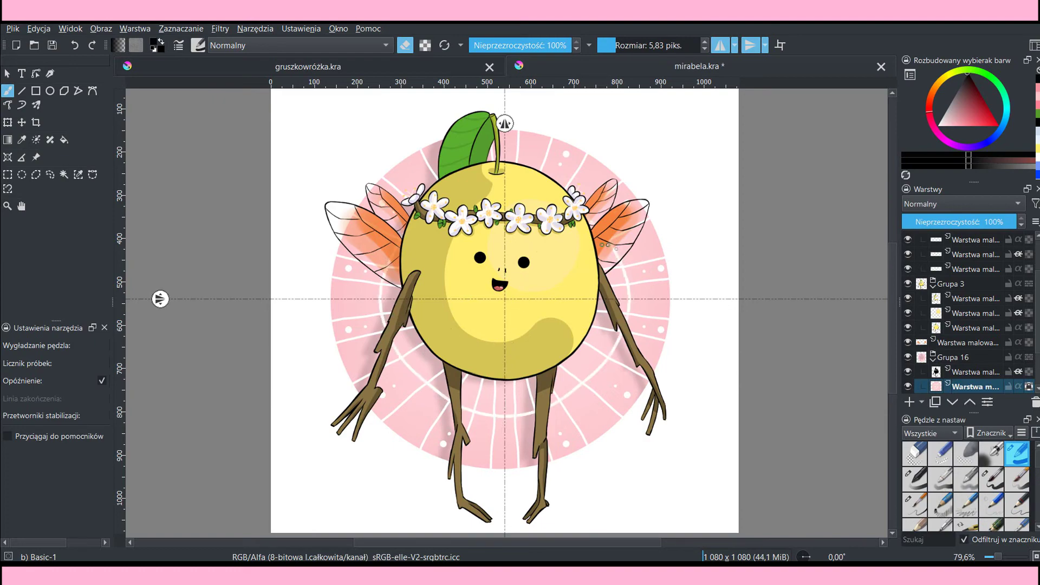
{"action": "left_click", "coordinate": [719, 48]}
{"action": "left_click", "coordinate": [751, 47]}
Step: Zoom out to review the whole plum fairy picture
{"action": "left_click", "coordinate": [7, 206]}
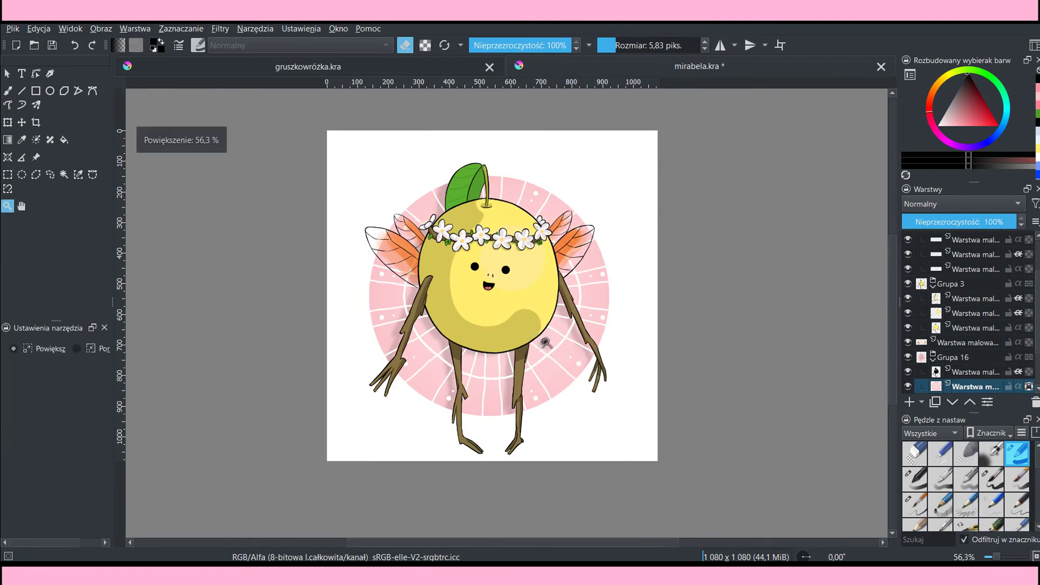
{"action": "left_click_drag", "start_coordinate": [487, 297], "coordinate": [503, 294]}
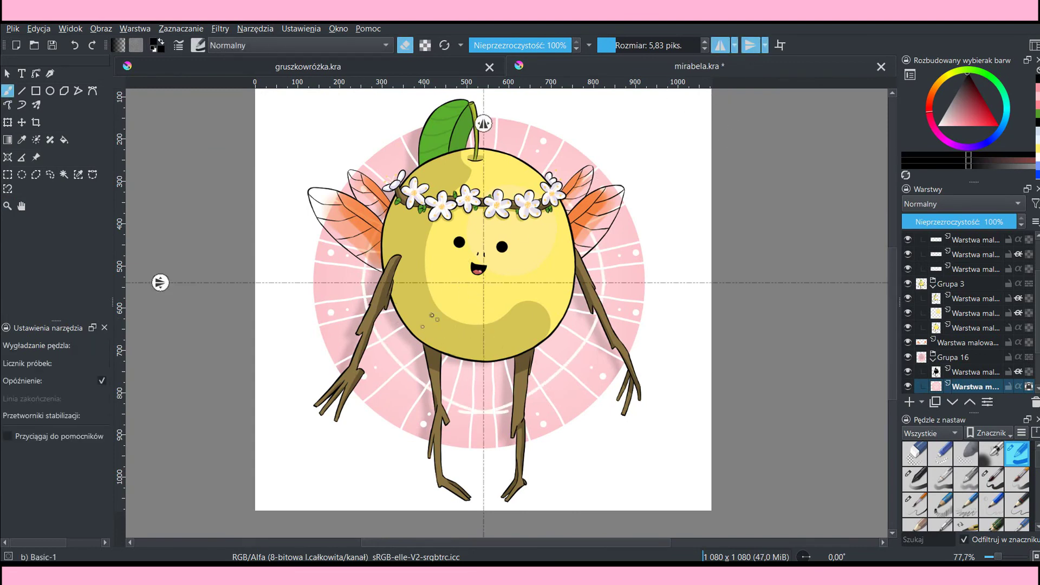
{"action": "mouse_move", "coordinate": [504, 374]}
{"action": "left_mouse_down"}
{"action": "mouse_move", "coordinate": [595, 368]}
{"action": "mouse_move", "coordinate": [647, 548]}
{"action": "left_mouse_up"}
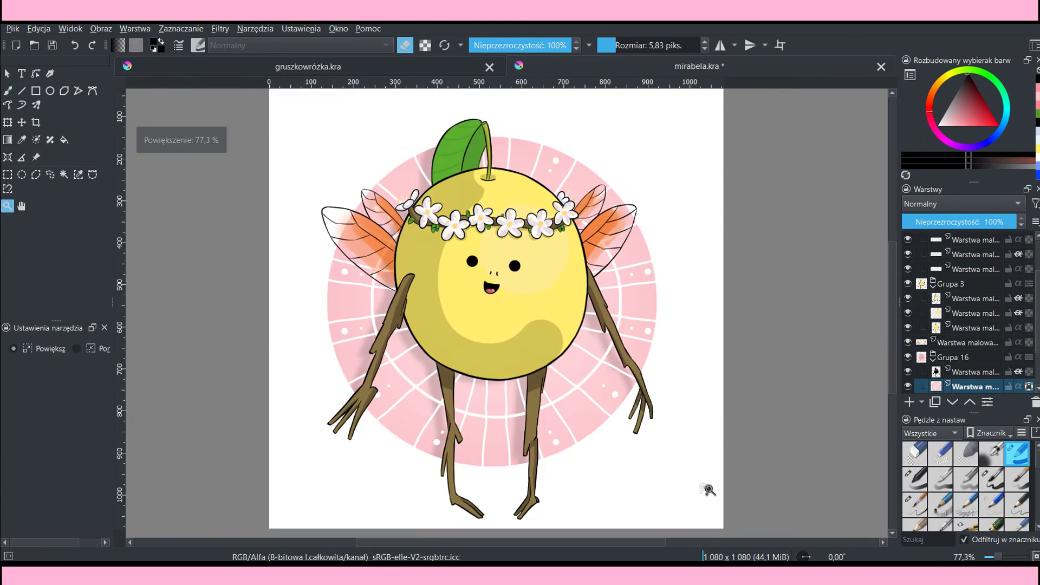